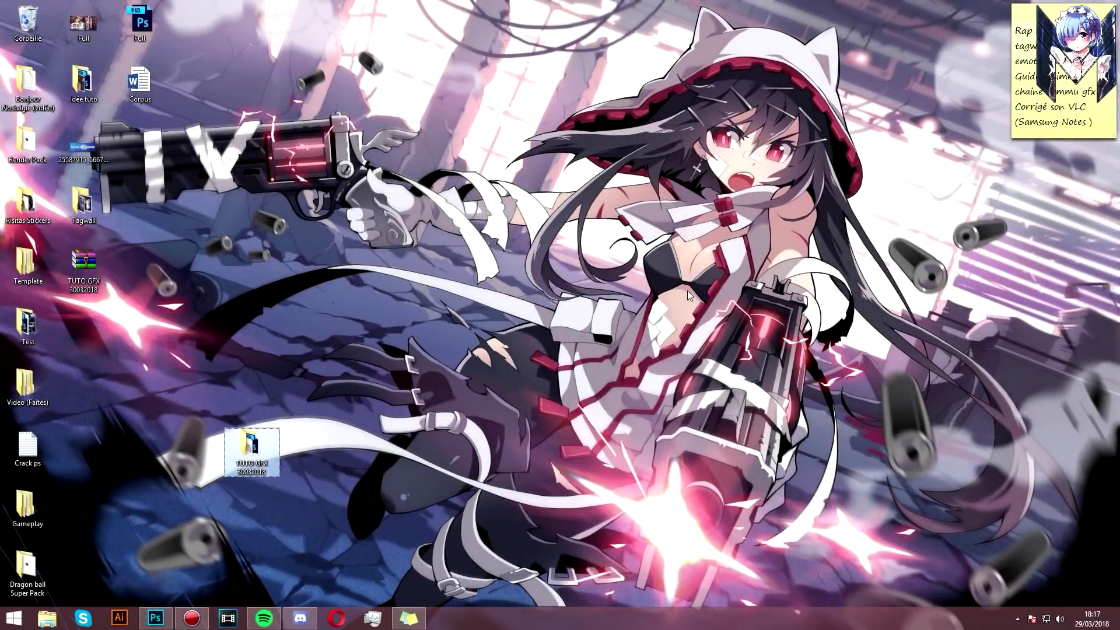
Step: Open CC + Style.psd from the TUTO GFX 30032018 folder in Photoshop
click(687, 291)
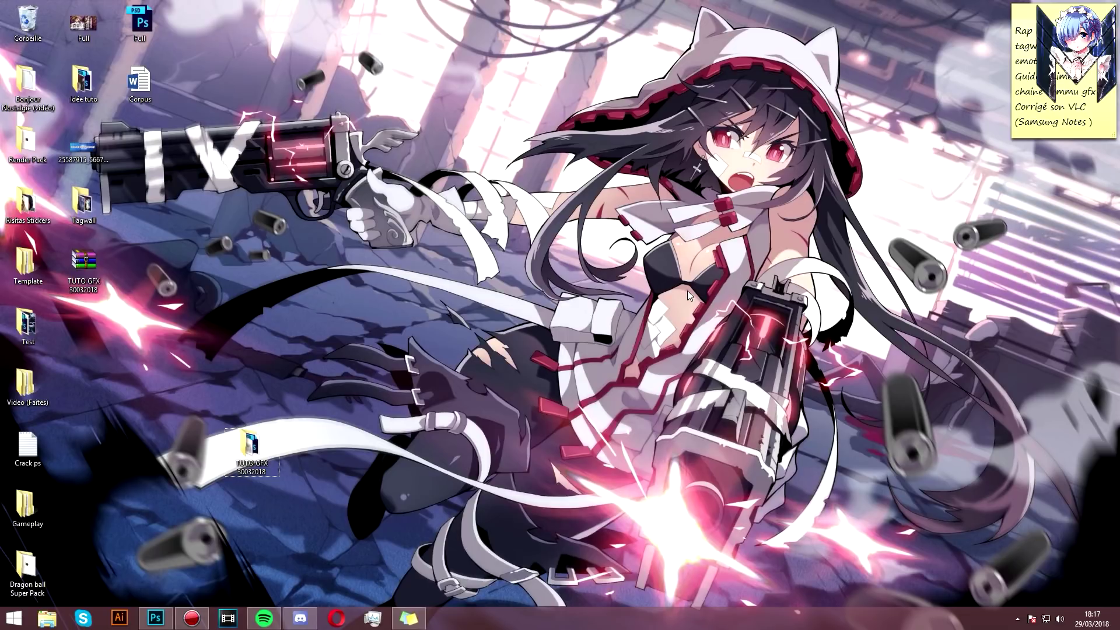
click(246, 434)
double_click(249, 440)
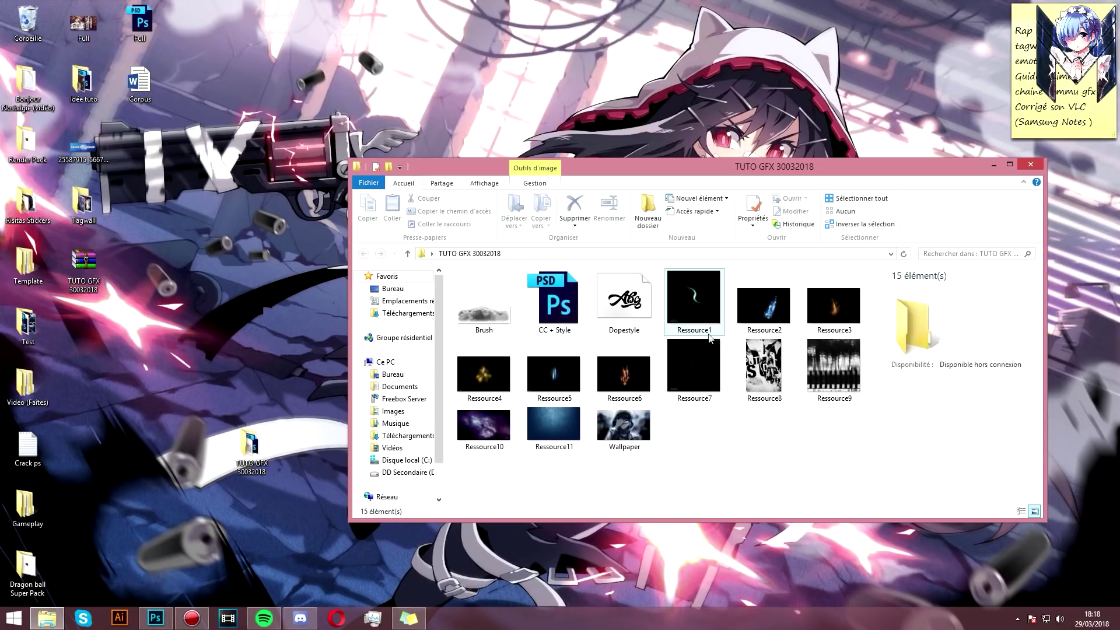
click(550, 315)
double_click(550, 315)
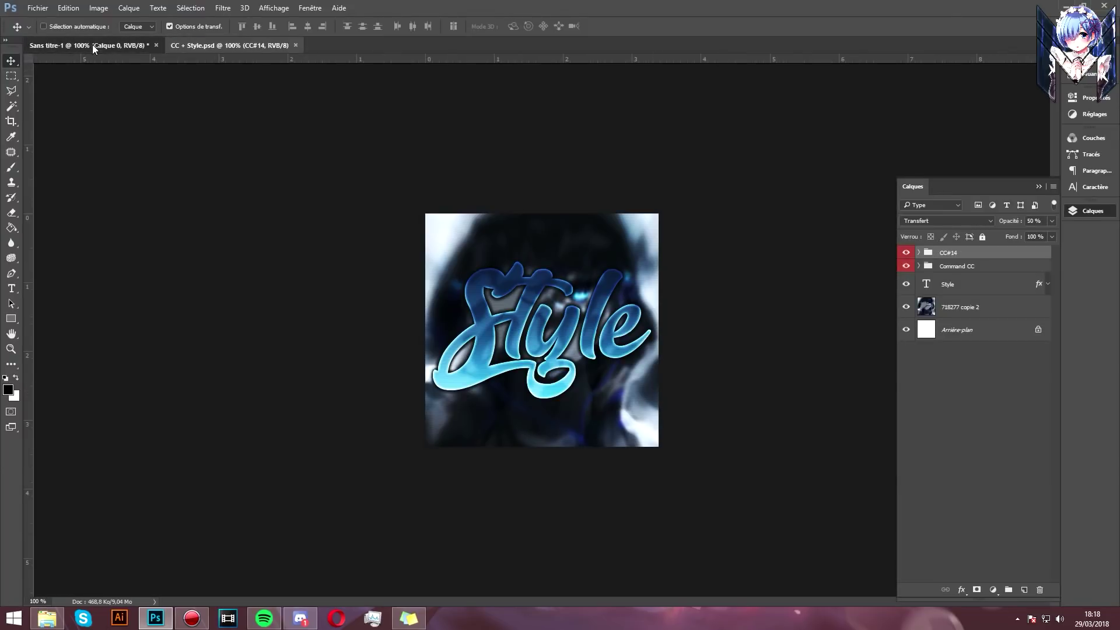
Step: Add a vertical and a horizontal guide crossing at the untitled banner's centre
click(92, 44)
click(31, 6)
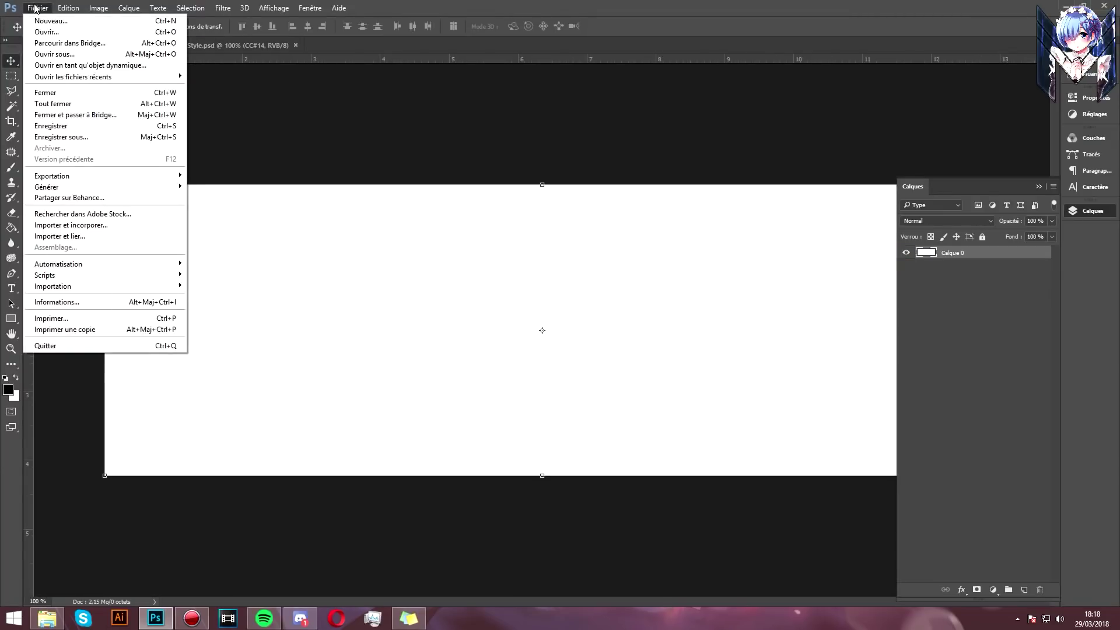
click(432, 294)
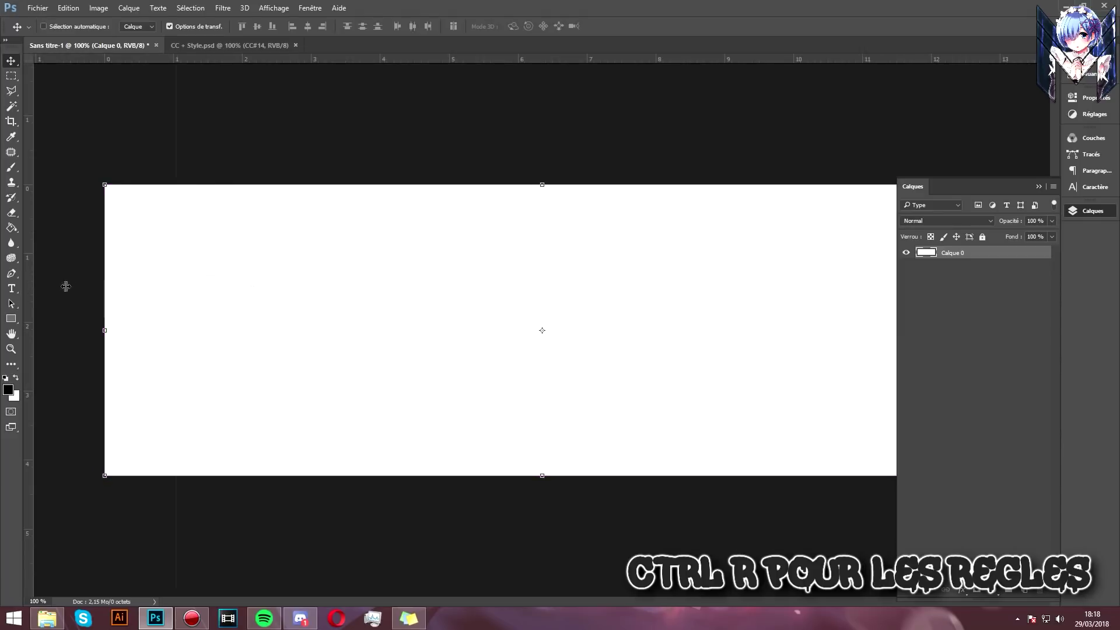
drag(65, 286, 542, 296)
drag(547, 63, 627, 331)
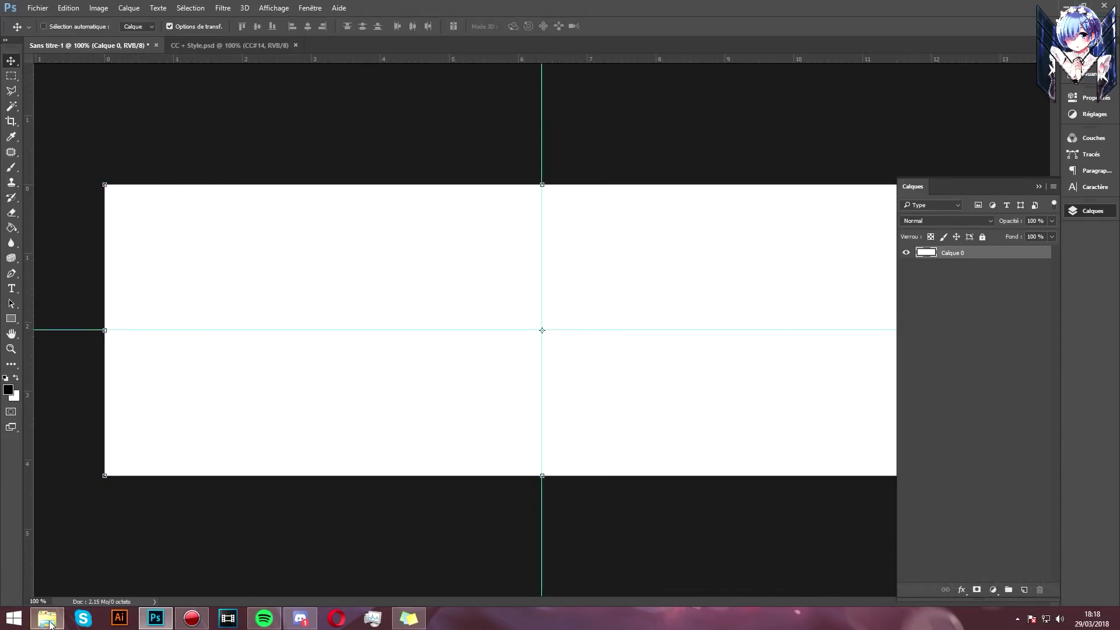
click(48, 619)
Step: Place the Wallpaper image on the banner and enlarge it
click(624, 428)
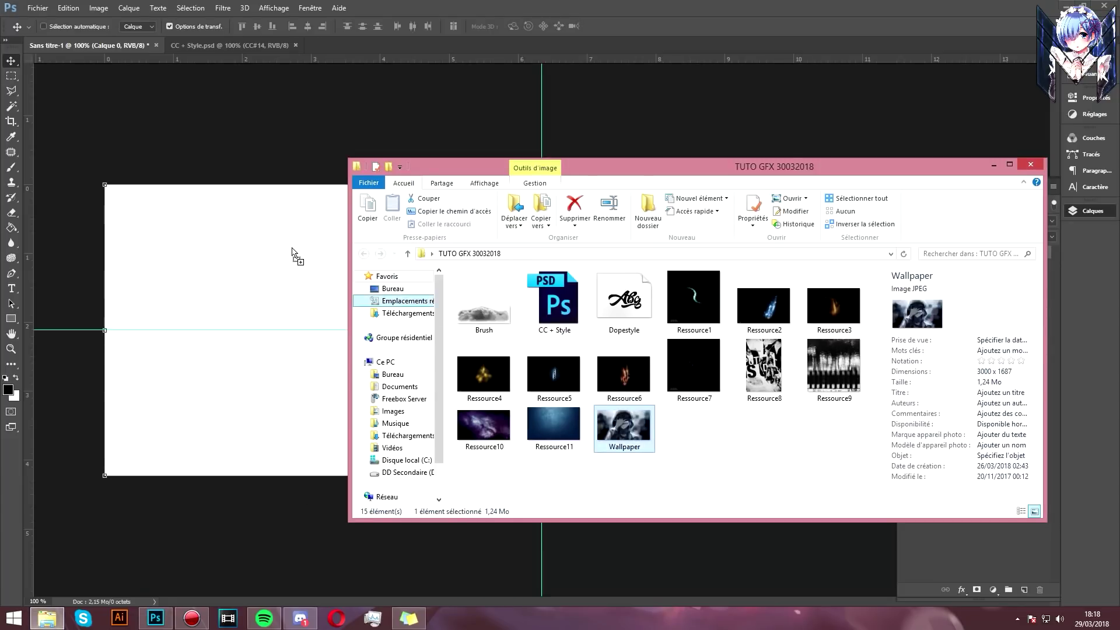
click(25, 8)
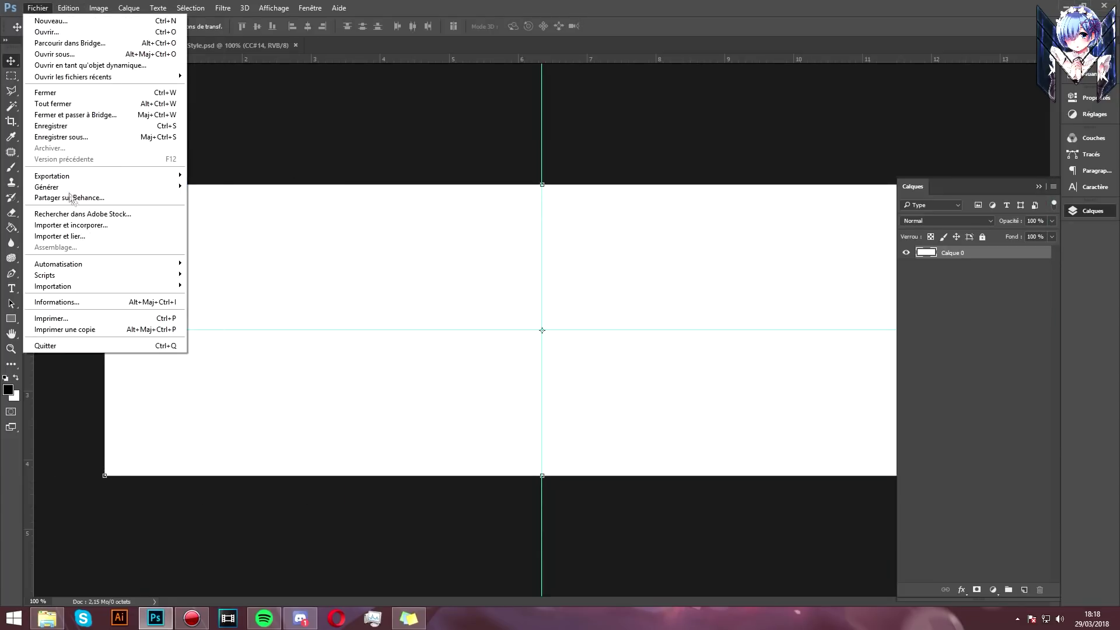
click(48, 620)
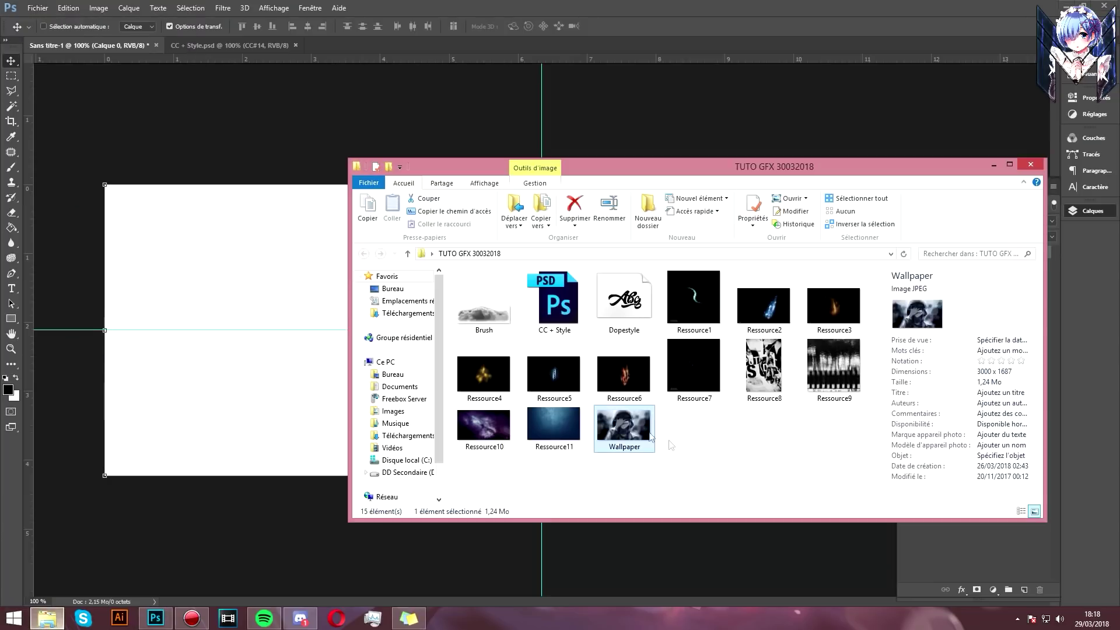
mouse_move(639, 446)
mouse_down()
mouse_move(173, 374)
mouse_move(163, 358)
mouse_up()
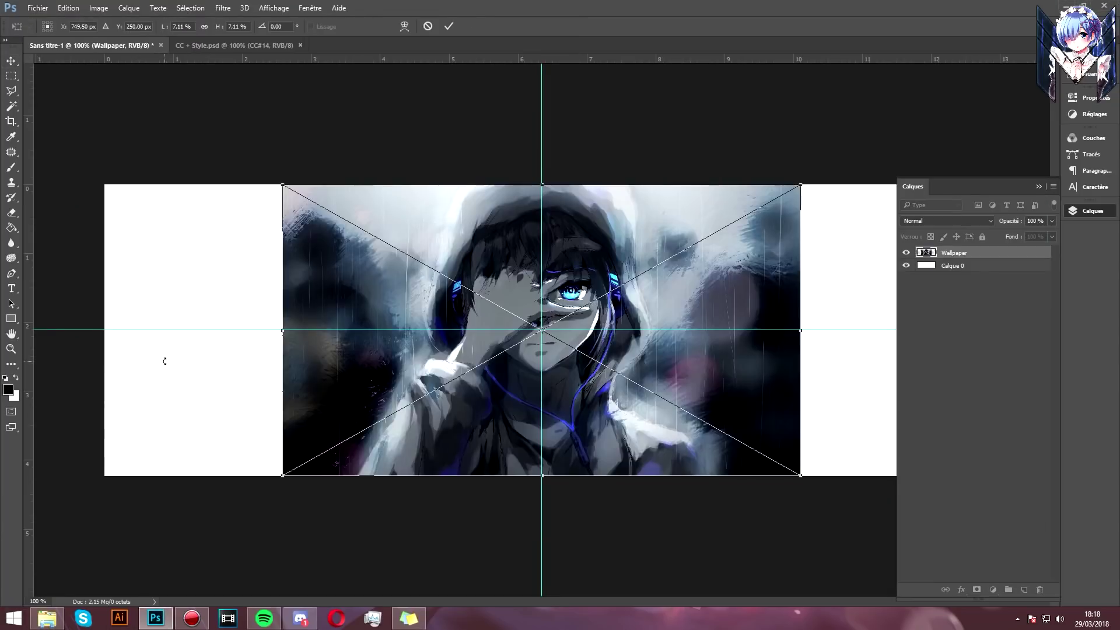
drag(799, 184, 885, 129)
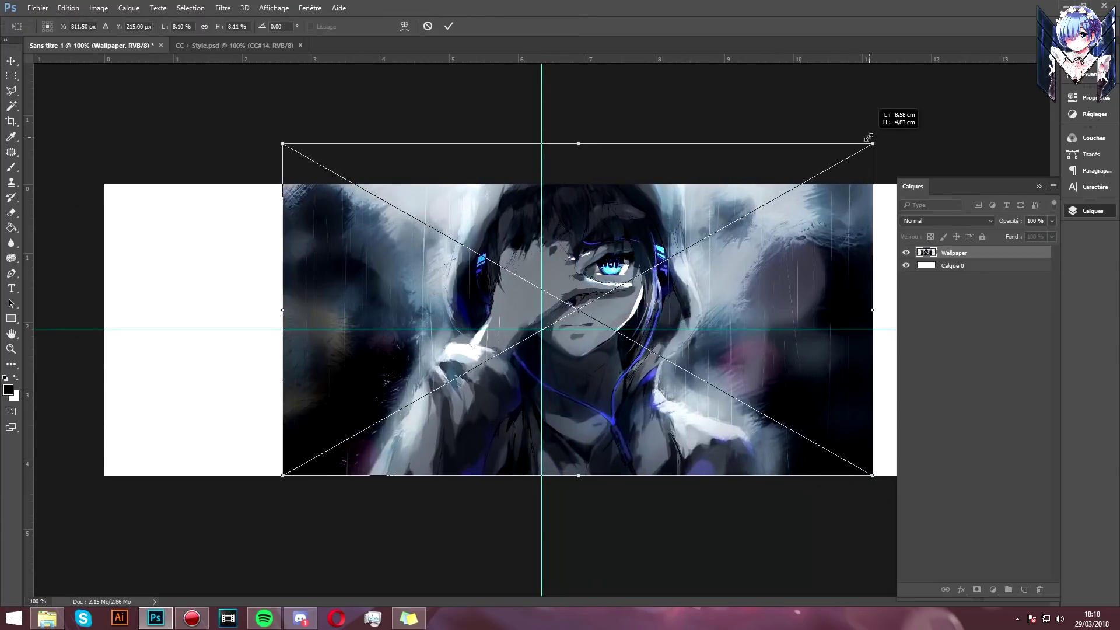
mouse_move(885, 128)
mouse_down()
mouse_move(423, 176)
mouse_move(809, 224)
mouse_move(890, 169)
mouse_up()
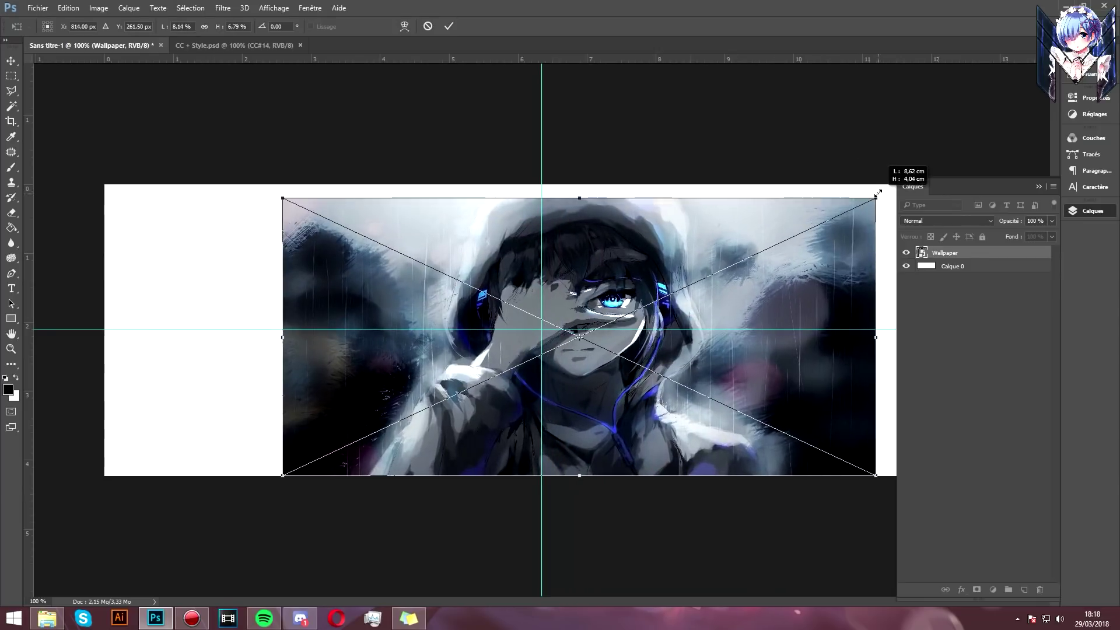
key(Return)
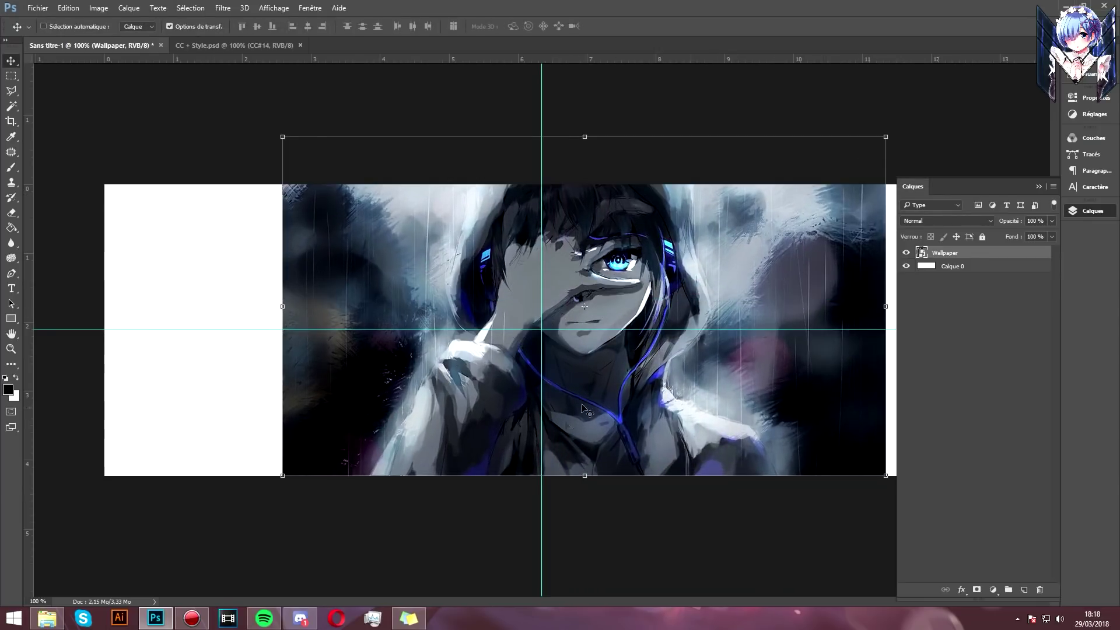
Step: Centre the Wallpaper image on the guides and duplicate its layer
drag(653, 406, 600, 410)
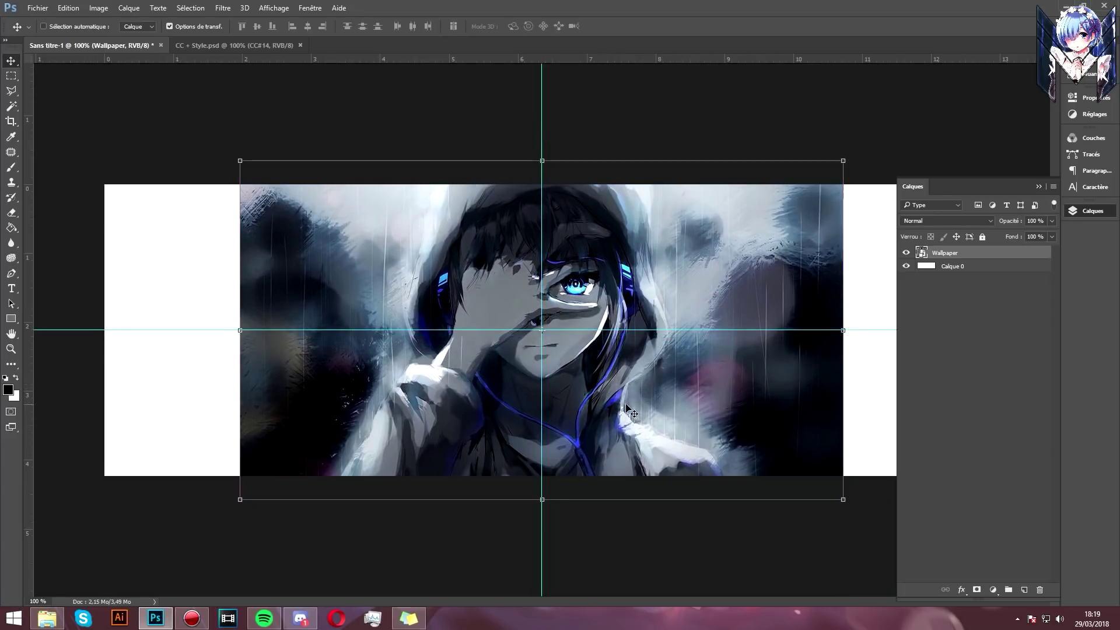
mouse_move(600, 410)
mouse_down()
mouse_move(798, 411)
mouse_move(635, 406)
mouse_up()
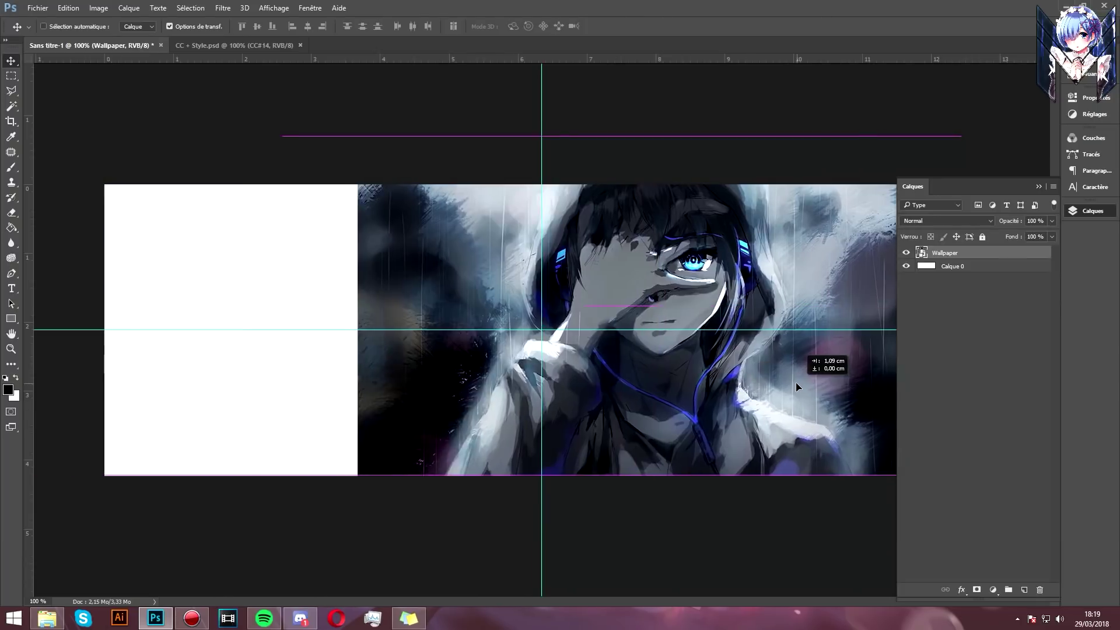
drag(634, 405, 795, 385)
drag(696, 385, 631, 371)
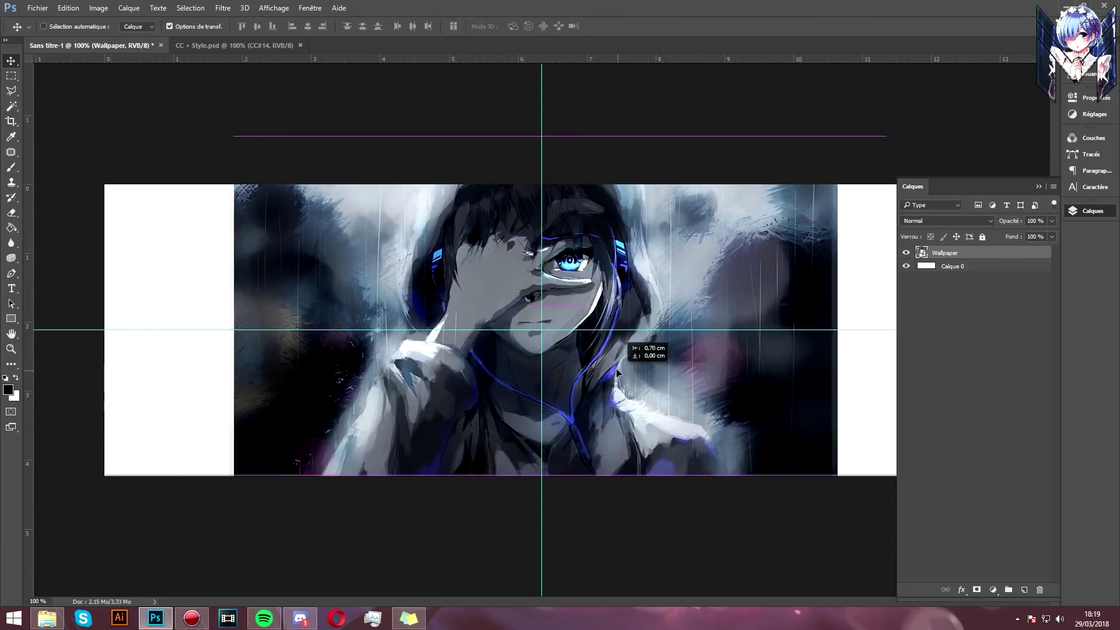
key(Left)
key(Left)
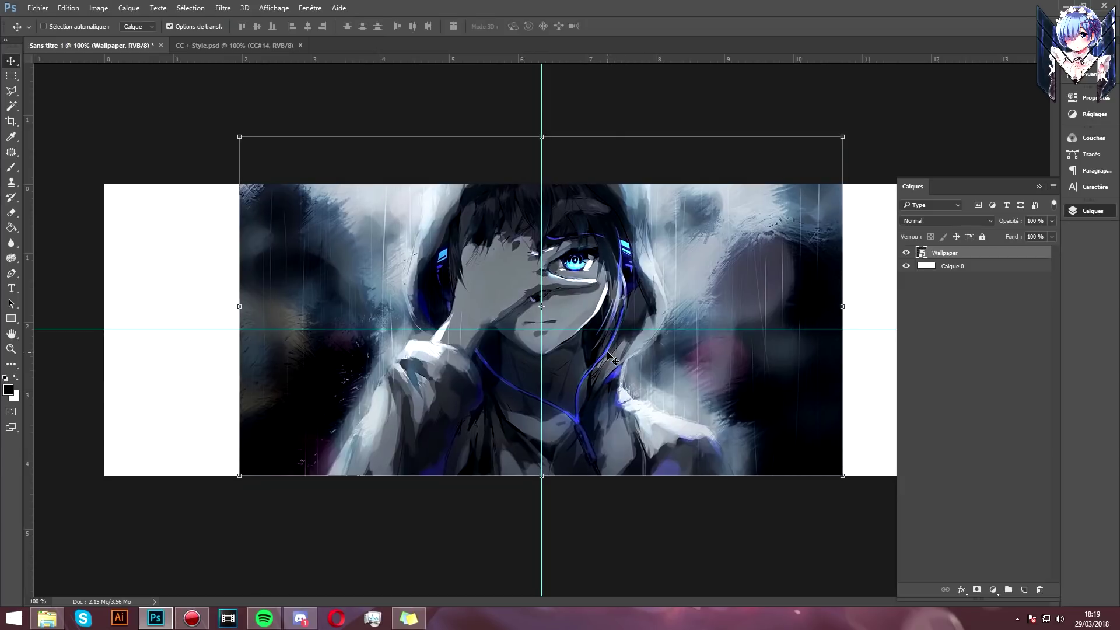
drag(607, 353, 601, 372)
key(ctrl+j)
click(953, 269)
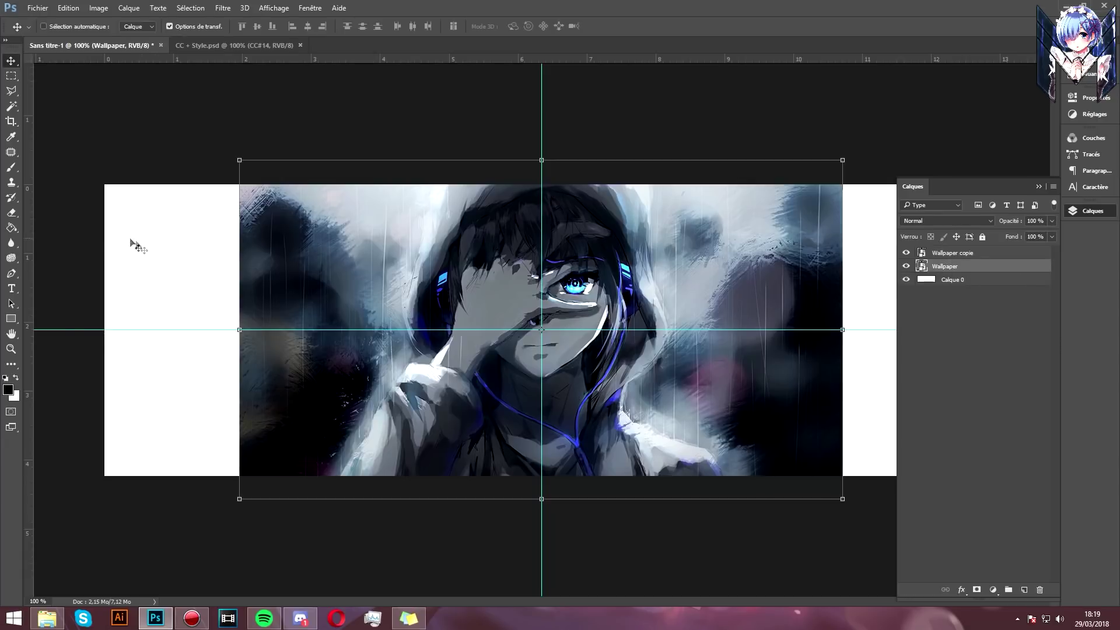
Step: Stretch the lower Wallpaper layer left to the canvas edge, covering the white strip
click(236, 329)
drag(288, 370, 707, 368)
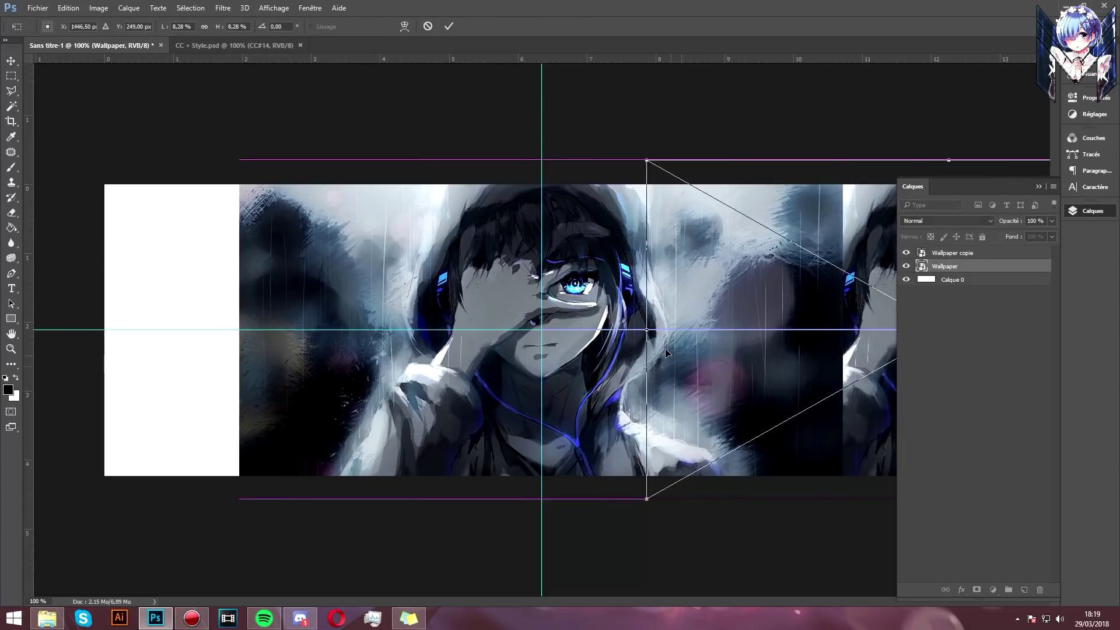
drag(647, 330, 100, 329)
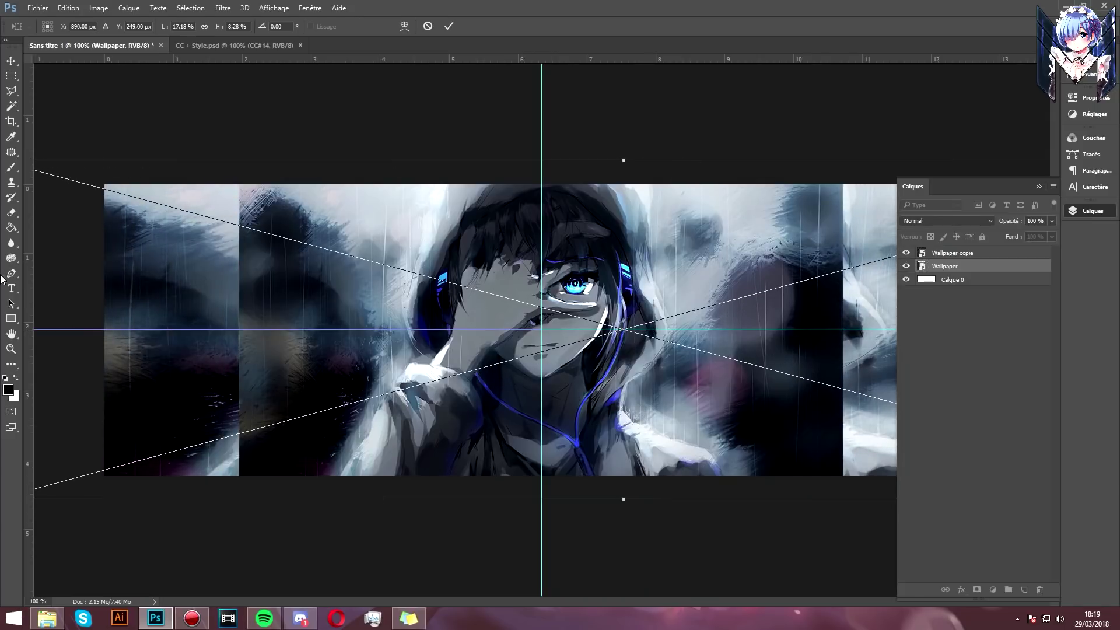
mouse_move(421, 379)
mouse_down()
mouse_move(728, 380)
mouse_move(430, 375)
mouse_move(487, 375)
mouse_up()
drag(325, 309, 67, 306)
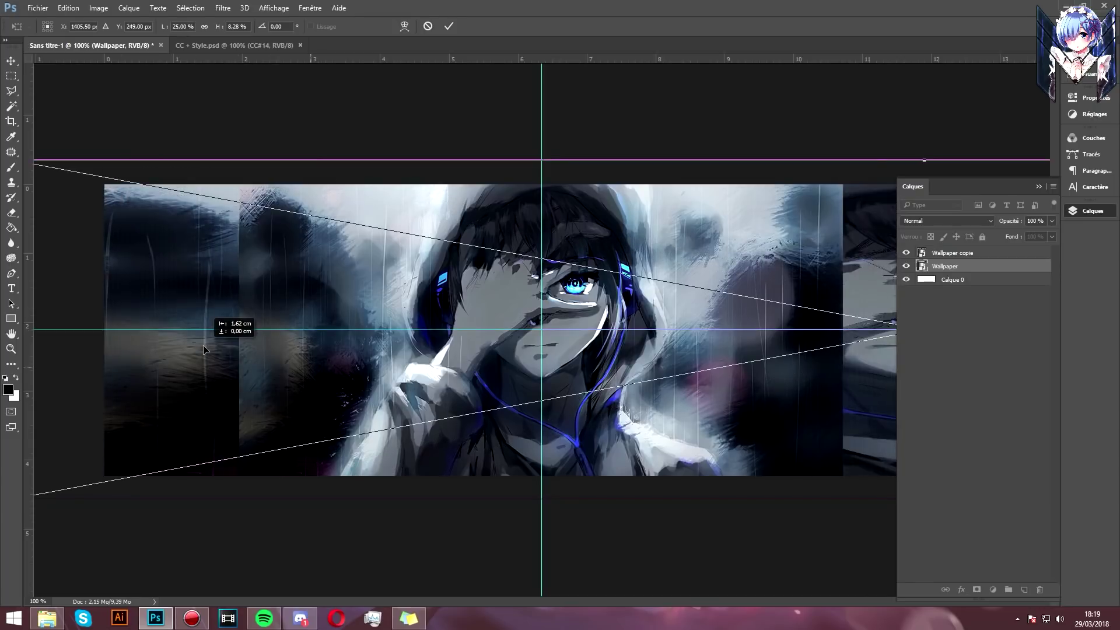
key(Return)
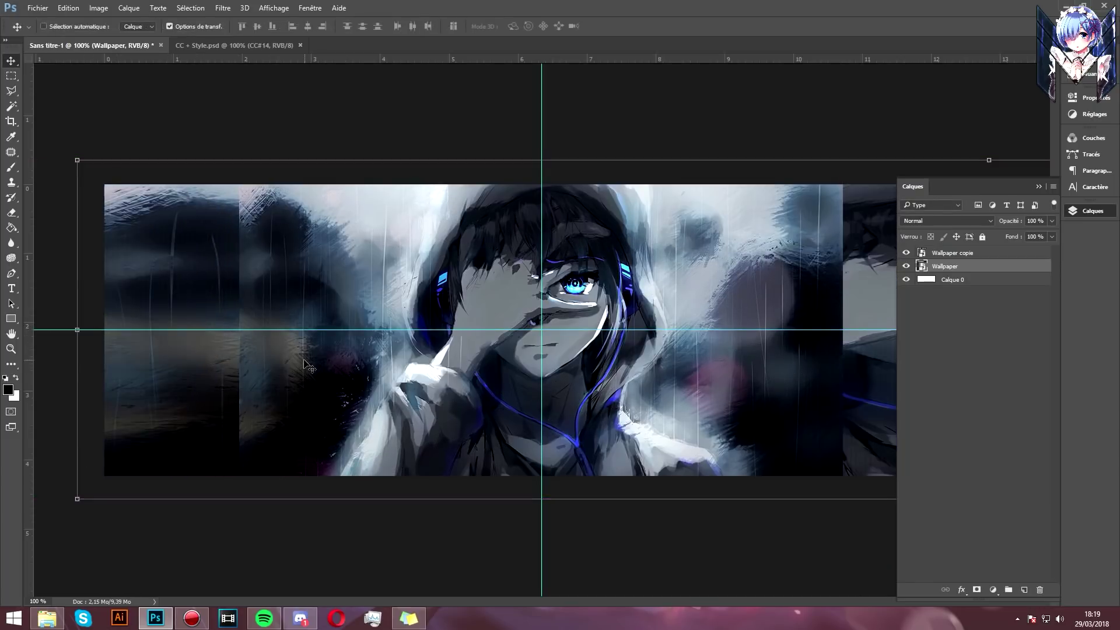
drag(312, 371, 334, 372)
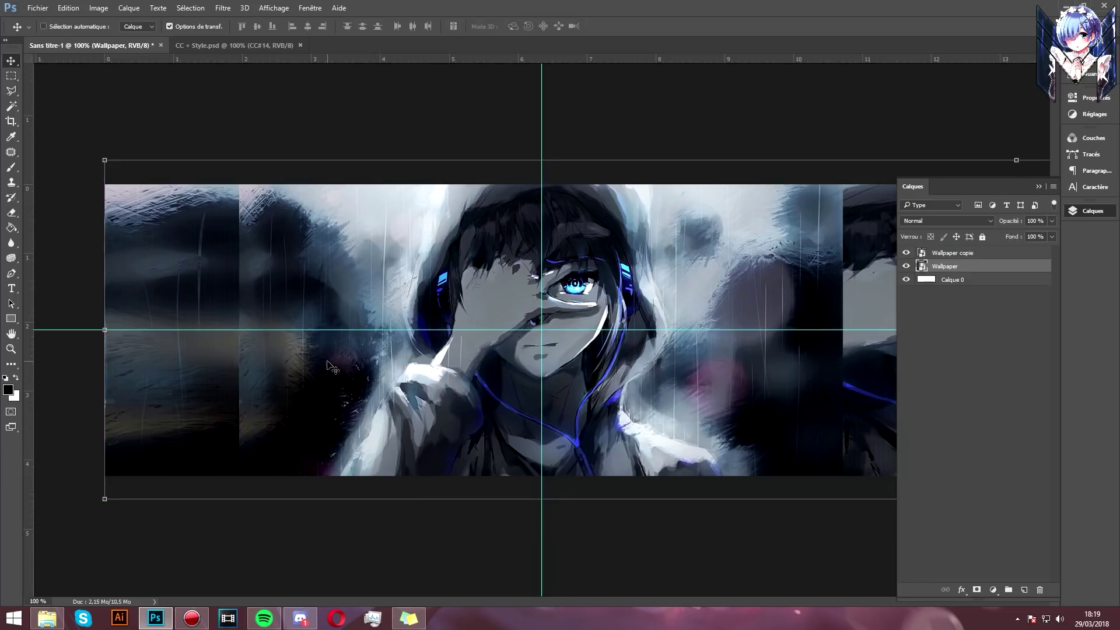
key(Down)
key(Down)
key(Down)
key(Down)
key(Down)
key(Down)
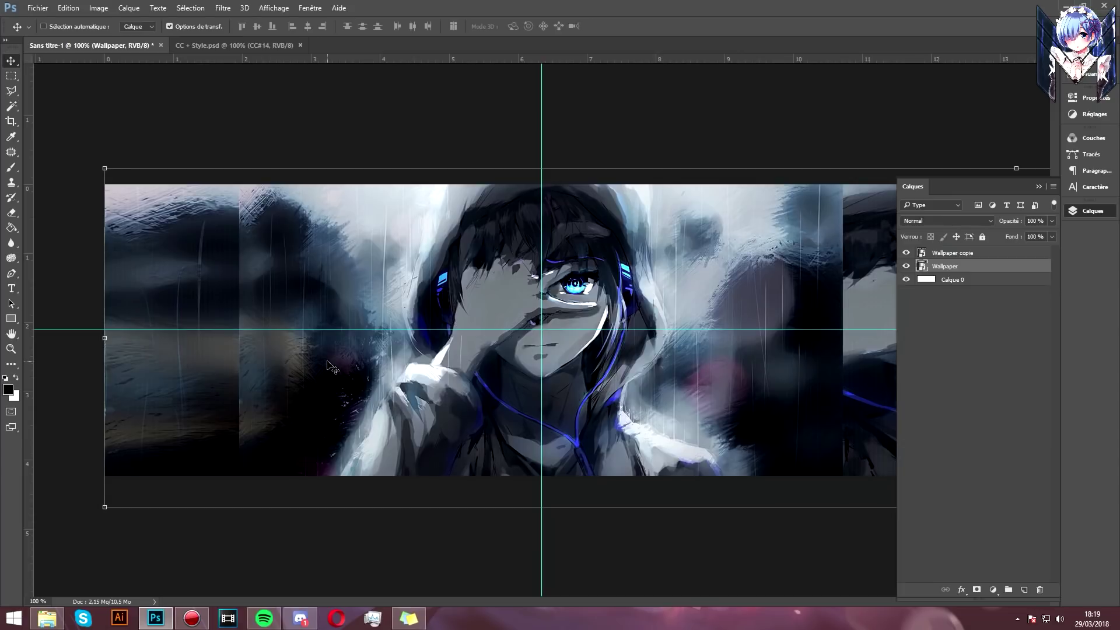
click(983, 252)
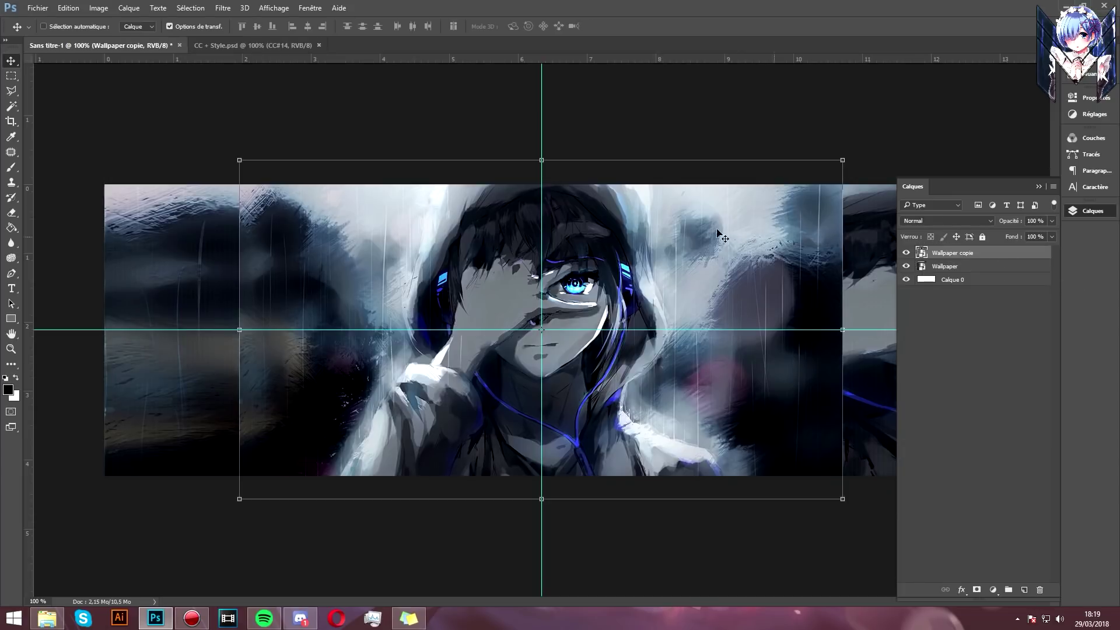
Step: Rasterize Wallpaper copie and erase its left edge with a 150 px eraser to blend it
click(12, 211)
click(375, 208)
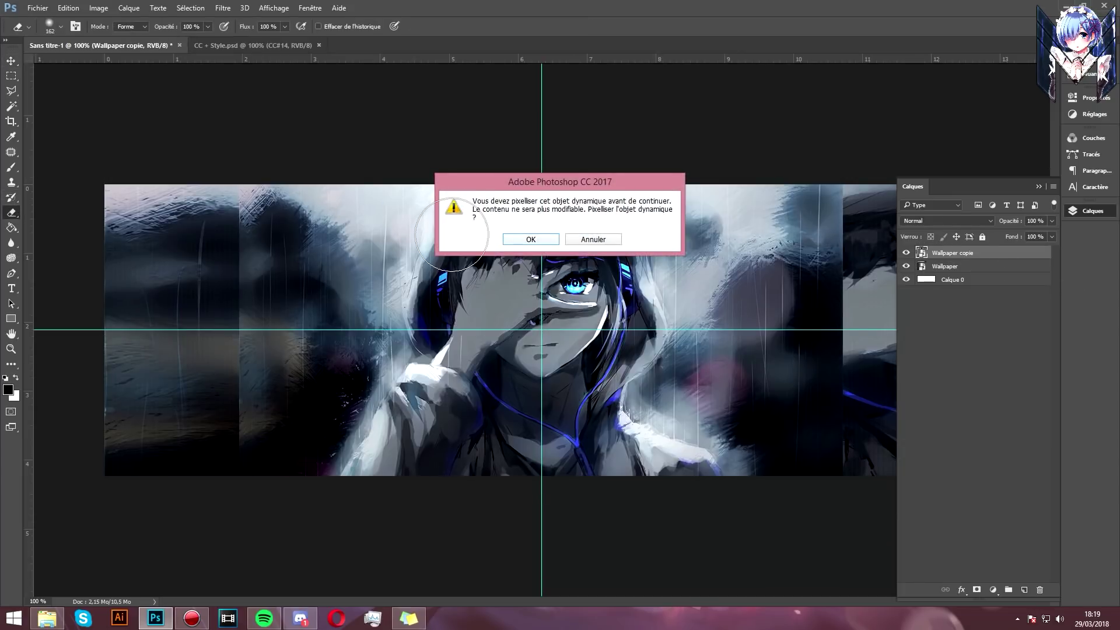
click(505, 238)
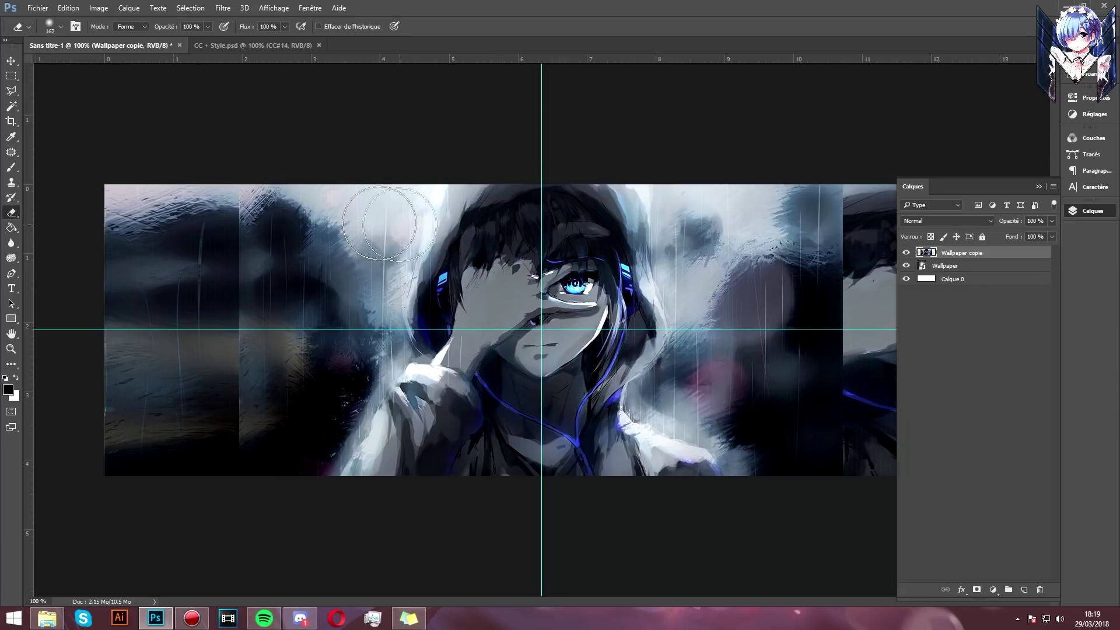
right_click(327, 221)
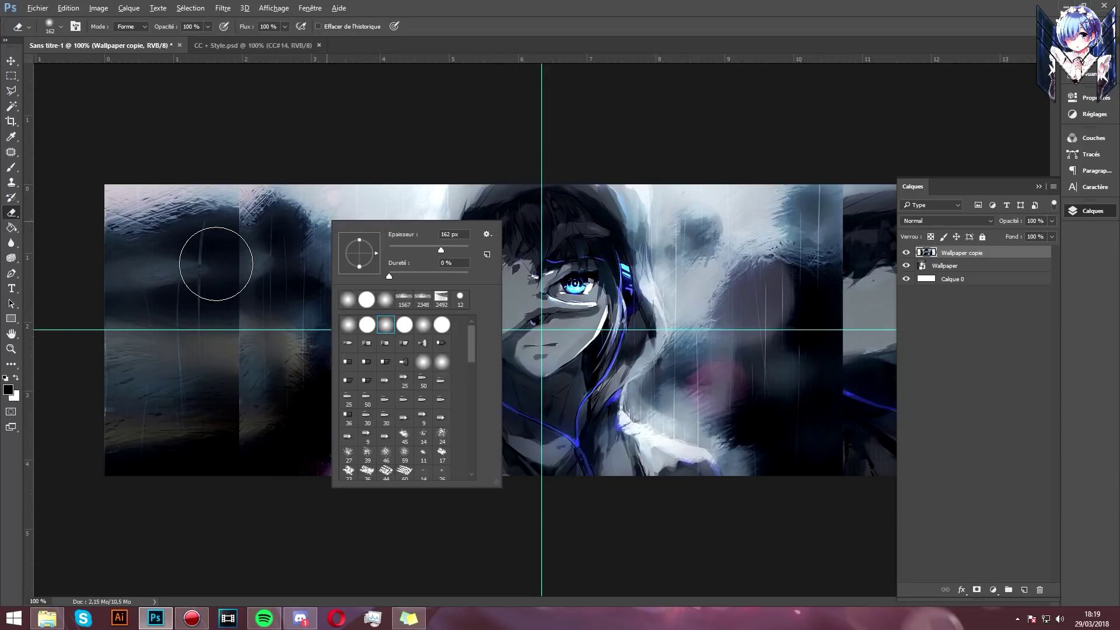
alt+right_click(222, 260)
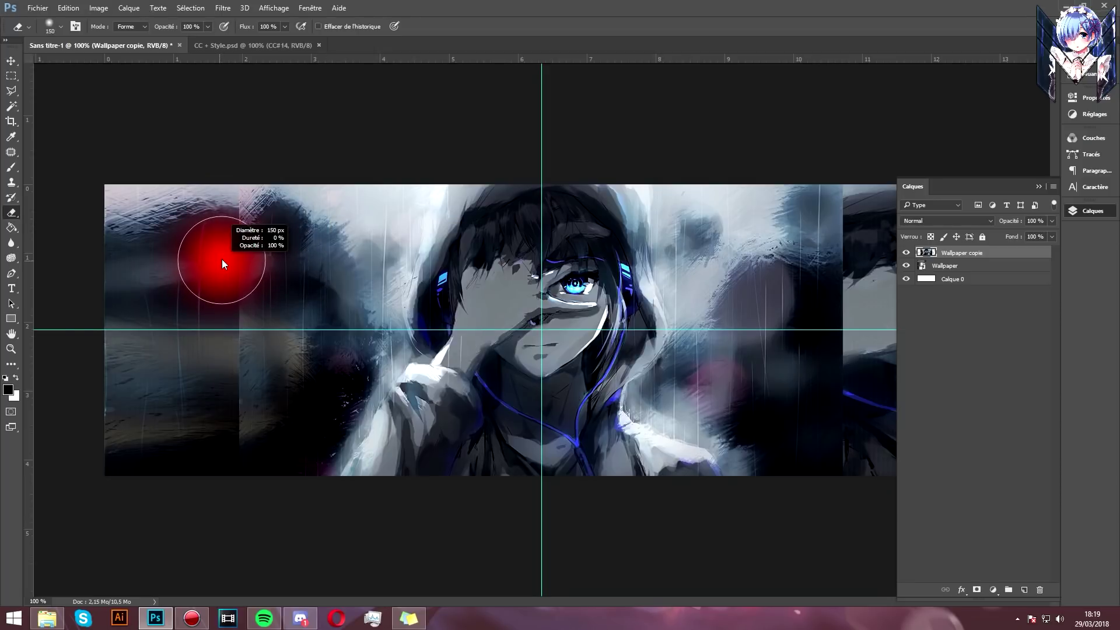
drag(219, 261, 215, 261)
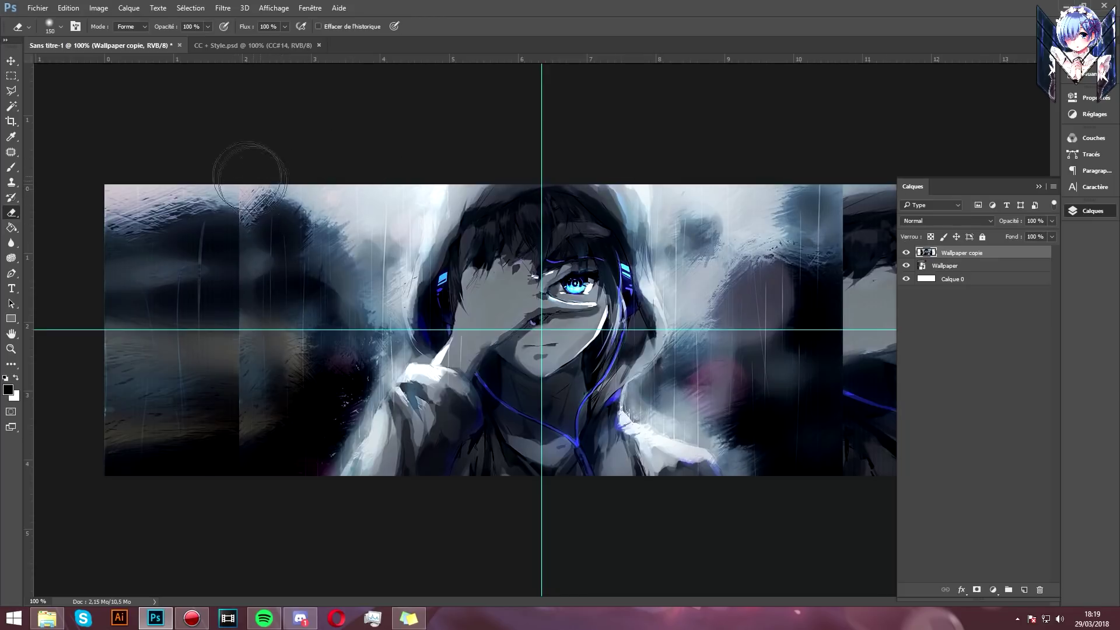
mouse_move(249, 167)
mouse_down()
mouse_move(299, 183)
mouse_move(270, 200)
mouse_move(243, 257)
mouse_move(250, 449)
mouse_move(289, 377)
mouse_up()
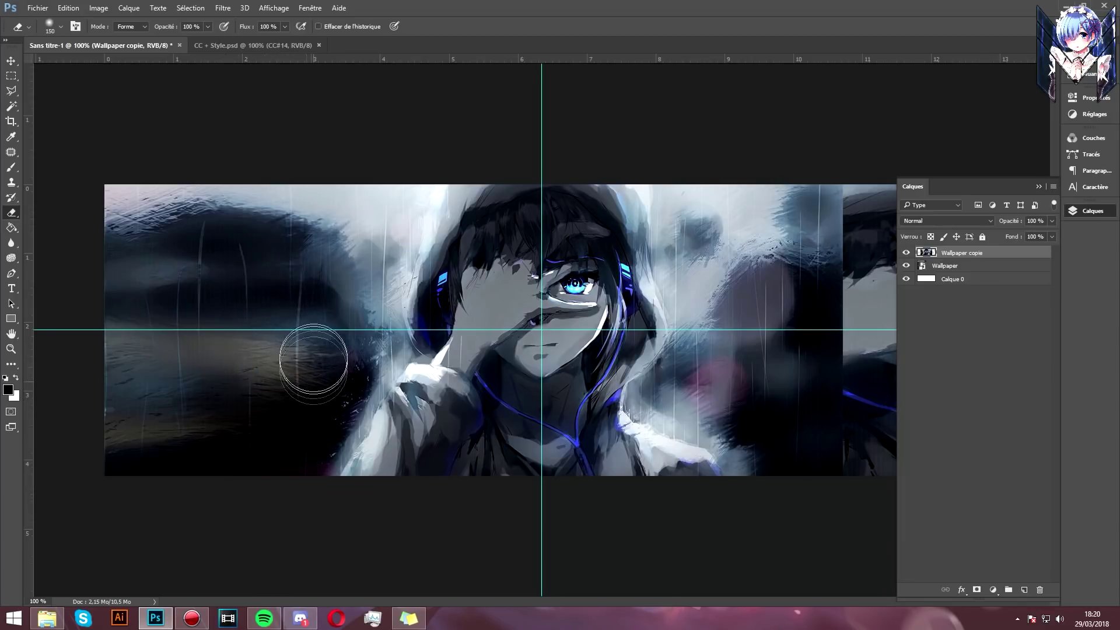
click(907, 253)
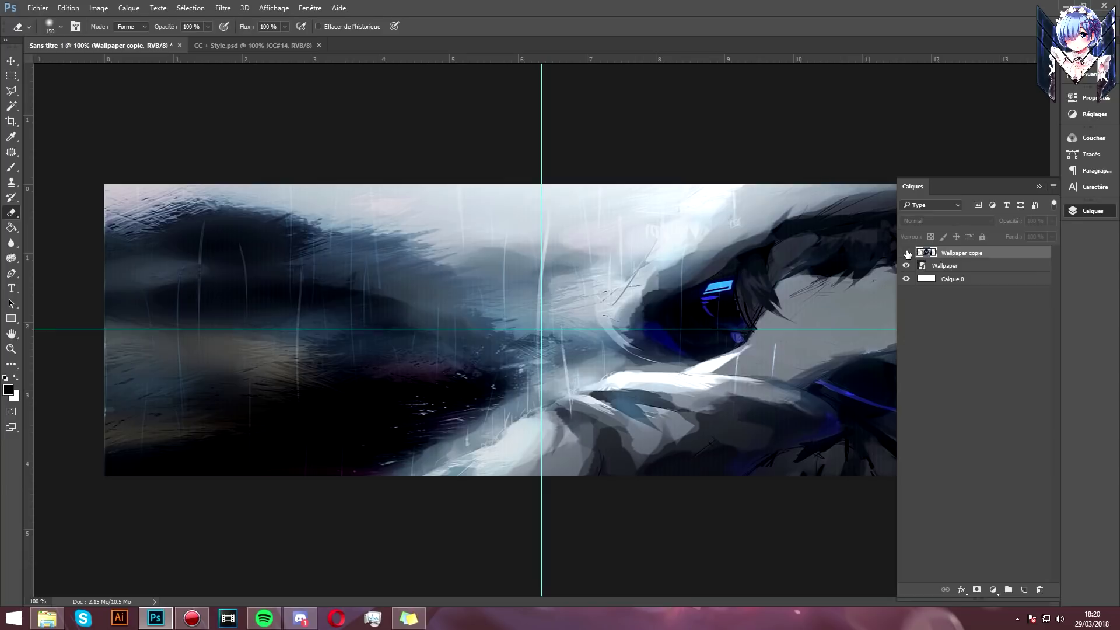
click(907, 254)
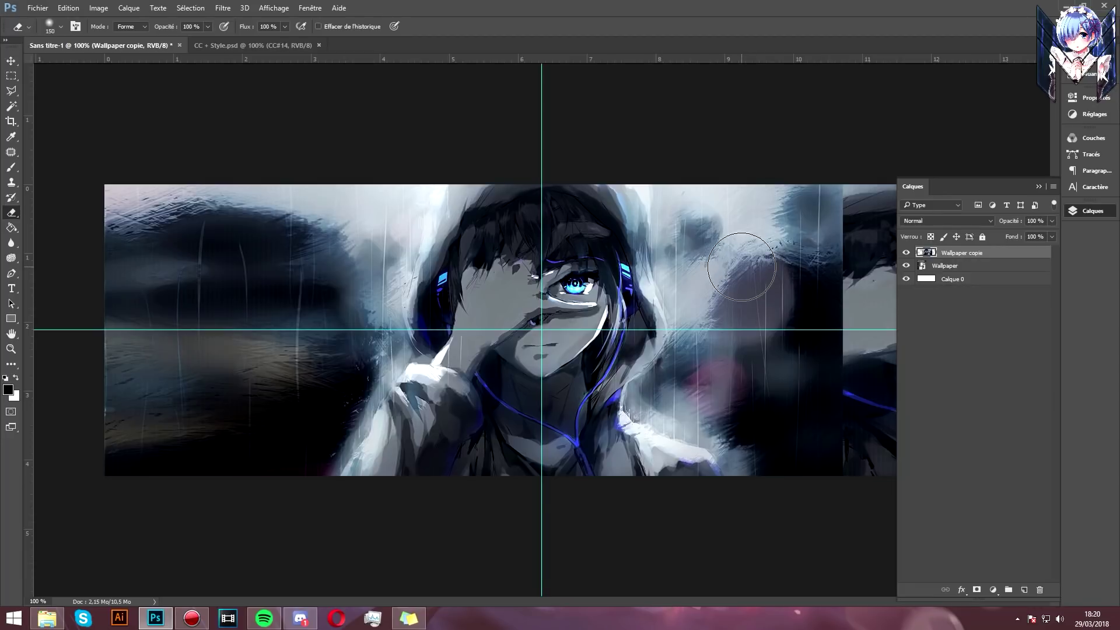
click(967, 267)
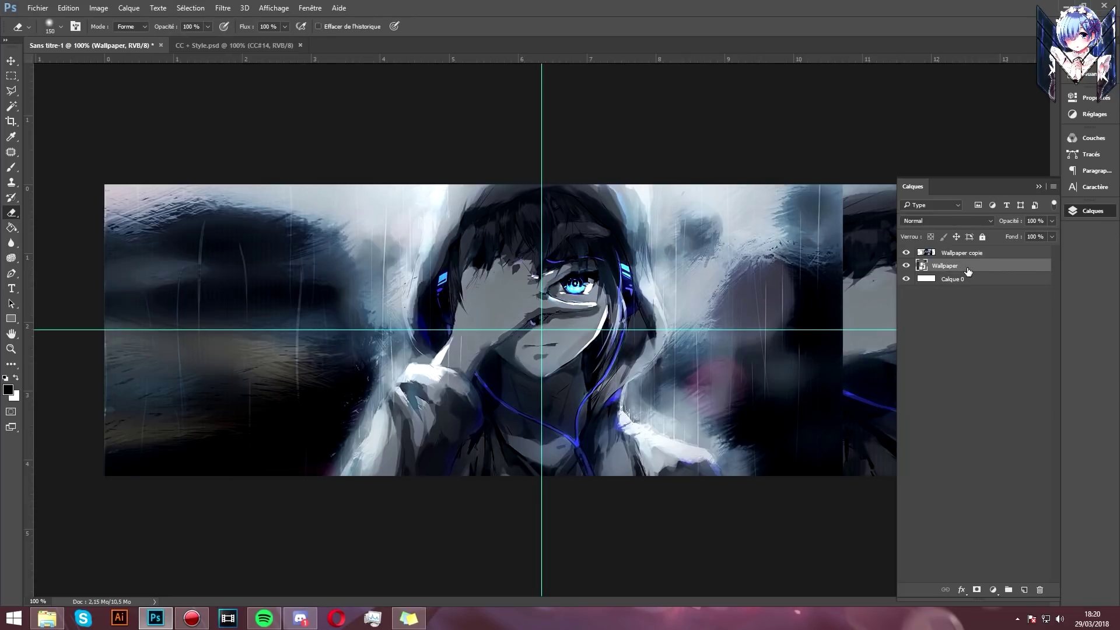
Step: Duplicate the Wallpaper layer, flip it horizontally, and position it on the opposite side
key(ctrl+j)
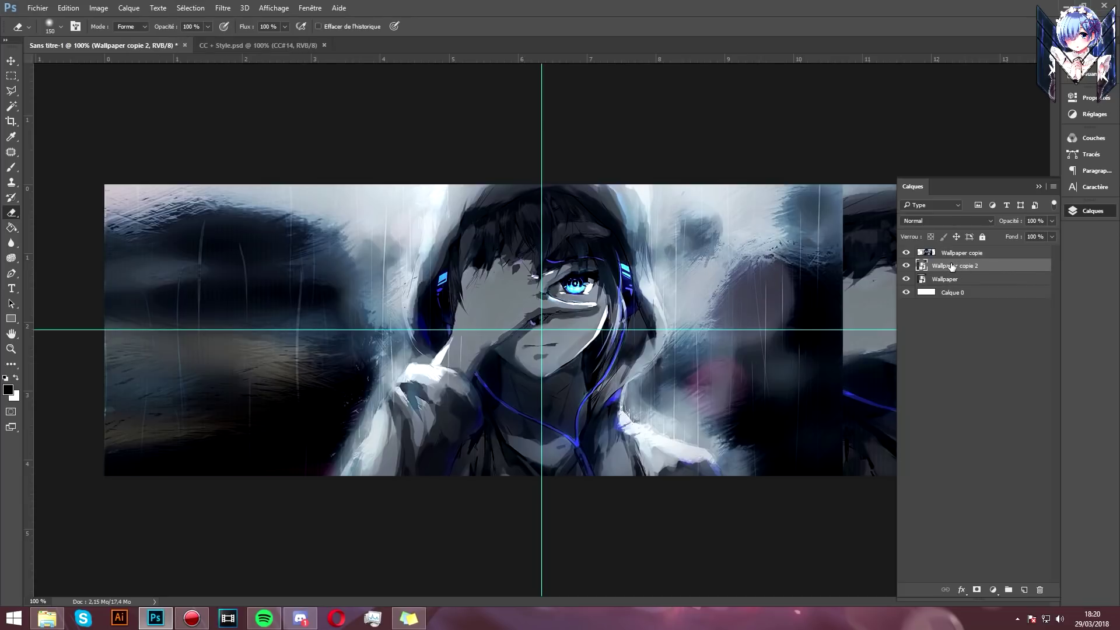
key(ctrl+t)
right_click(524, 264)
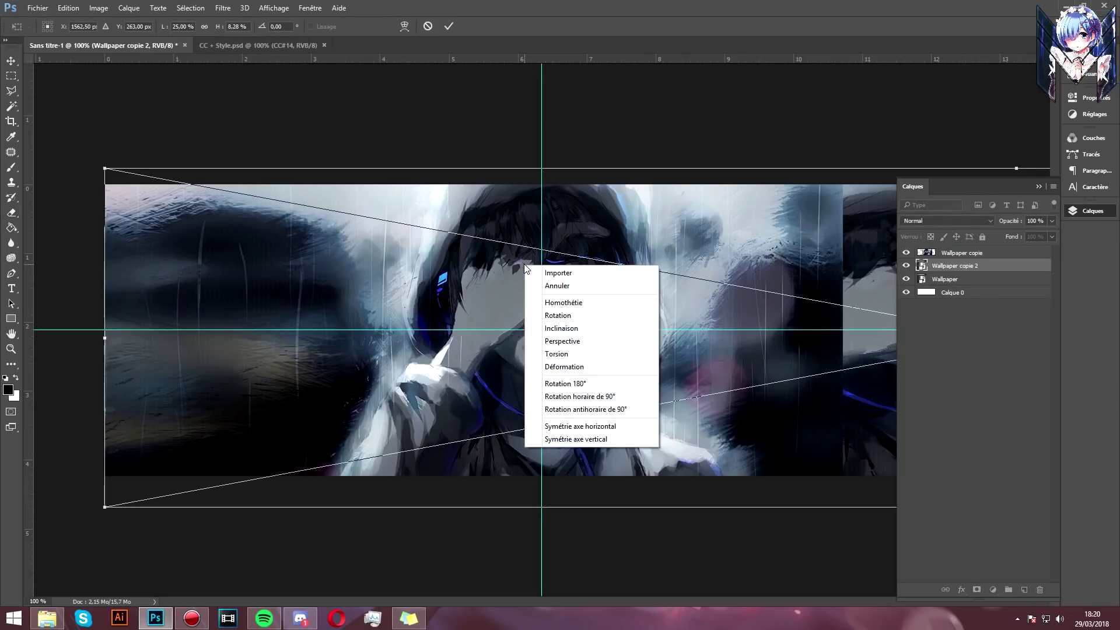
click(584, 430)
key(e)
key(Return)
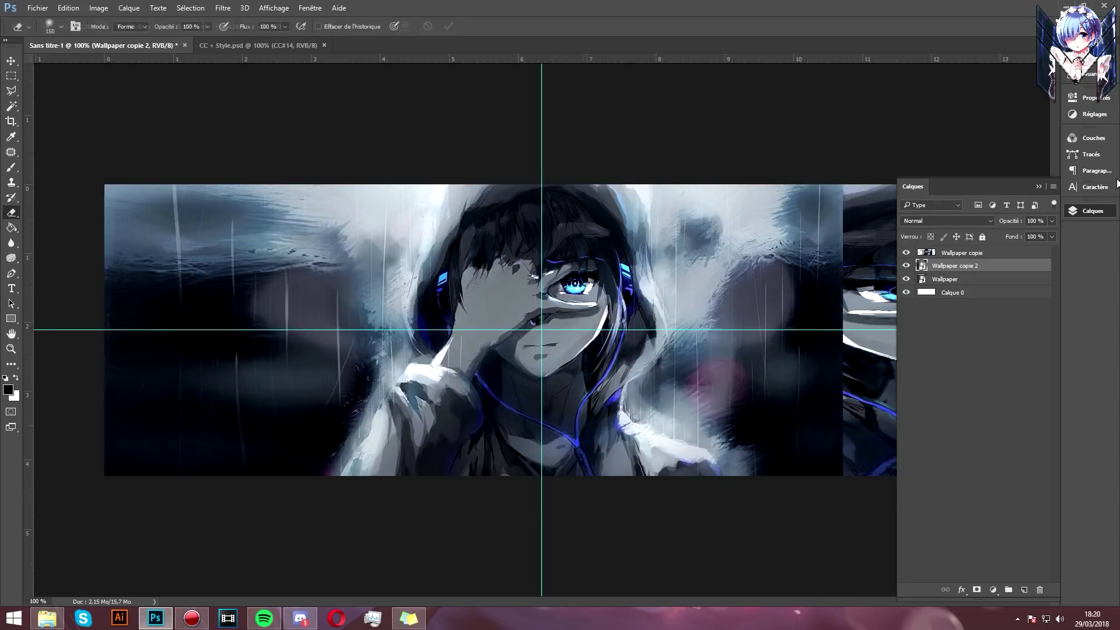
click(1095, 211)
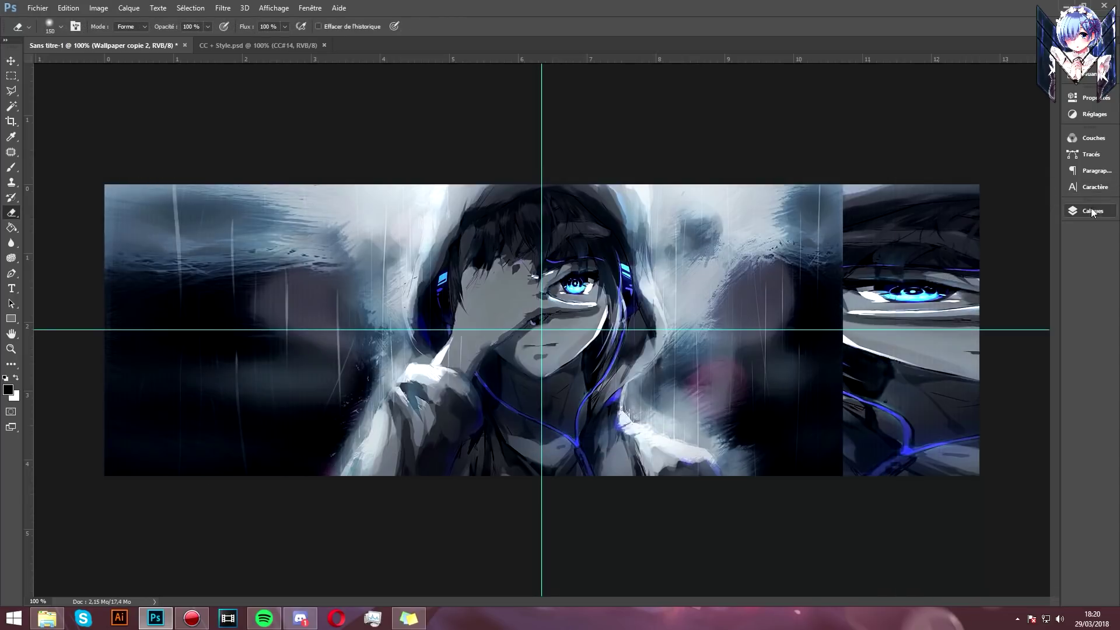
click(9, 62)
mouse_move(825, 400)
mouse_down()
mouse_move(723, 408)
mouse_move(905, 411)
mouse_up()
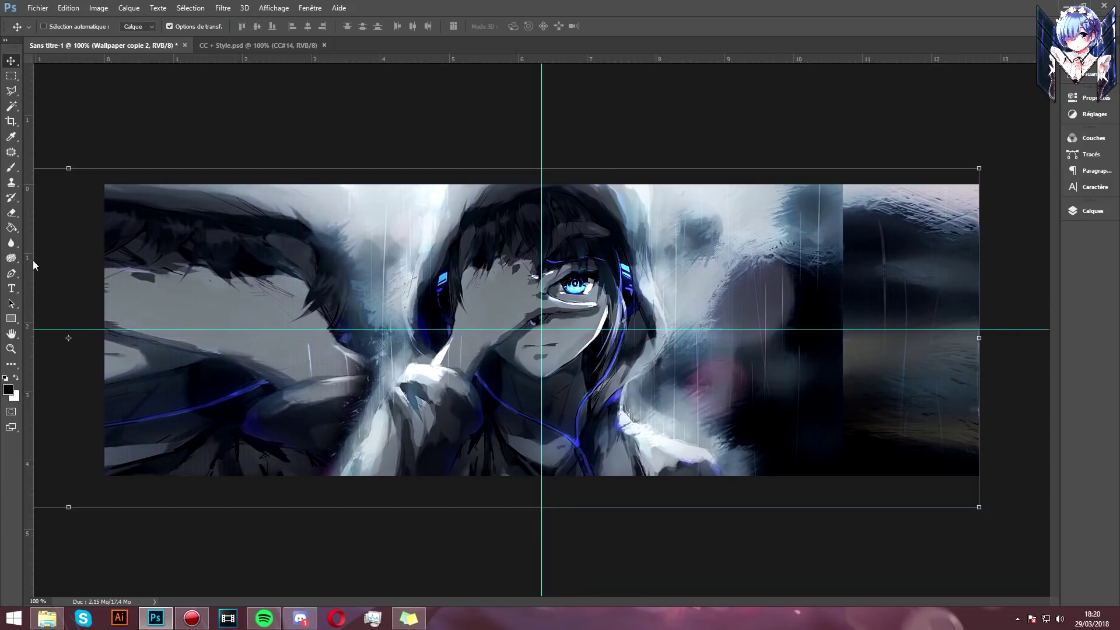
Step: Erase the right edge of the Wallpaper copie character layer to reveal the wallpaper
click(11, 214)
click(1088, 211)
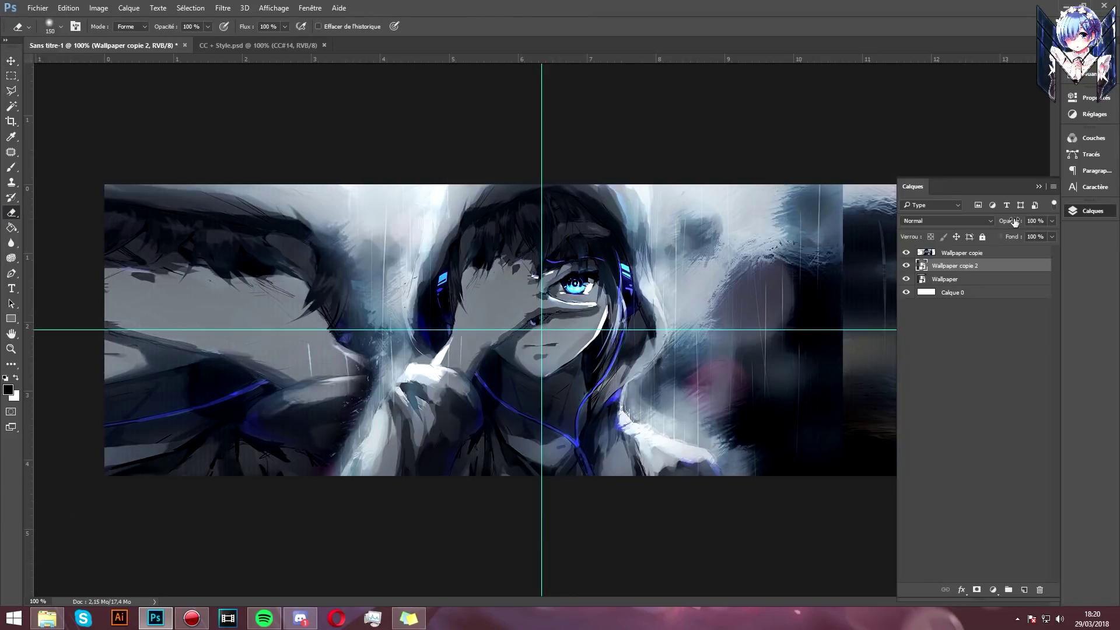
click(971, 252)
drag(782, 233, 840, 187)
mouse_move(810, 222)
mouse_down()
mouse_move(795, 175)
mouse_move(820, 282)
mouse_move(820, 364)
mouse_move(776, 409)
mouse_move(758, 361)
mouse_move(823, 291)
mouse_move(729, 397)
mouse_move(799, 373)
mouse_move(811, 326)
mouse_move(794, 325)
mouse_move(807, 325)
mouse_move(858, 212)
mouse_move(830, 354)
mouse_move(782, 220)
mouse_move(782, 162)
mouse_move(793, 458)
mouse_move(881, 413)
mouse_move(892, 373)
mouse_up()
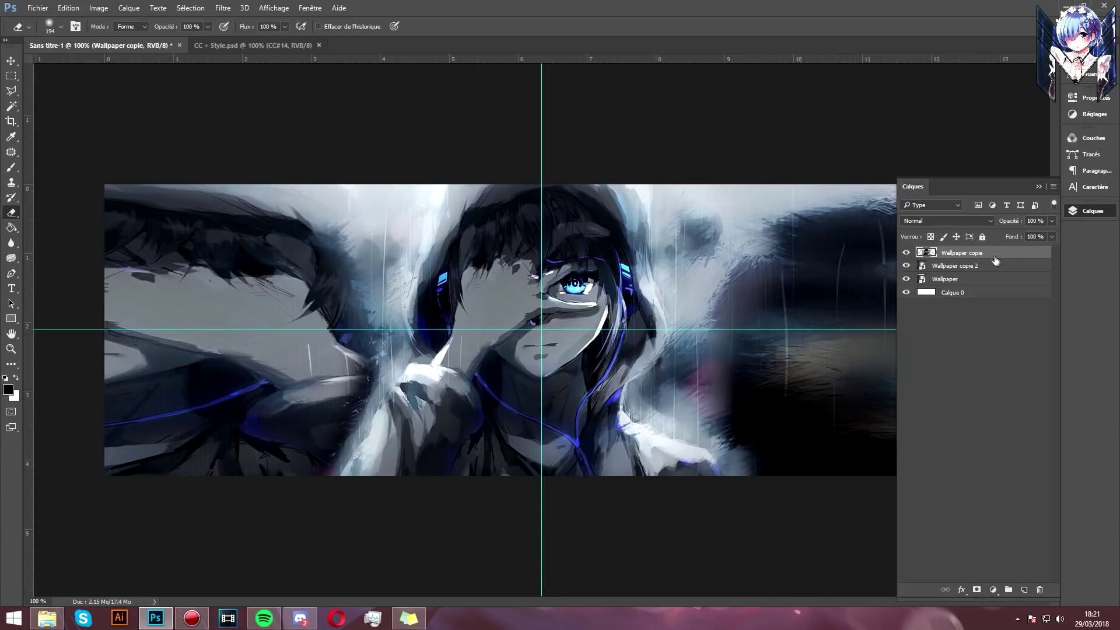
drag(400, 312, 379, 313)
Step: Rasterize the flipped wallpaper copy and erase its left dark wing with a 208 px brush
click(915, 266)
click(572, 257)
key(Return)
drag(446, 306, 397, 424)
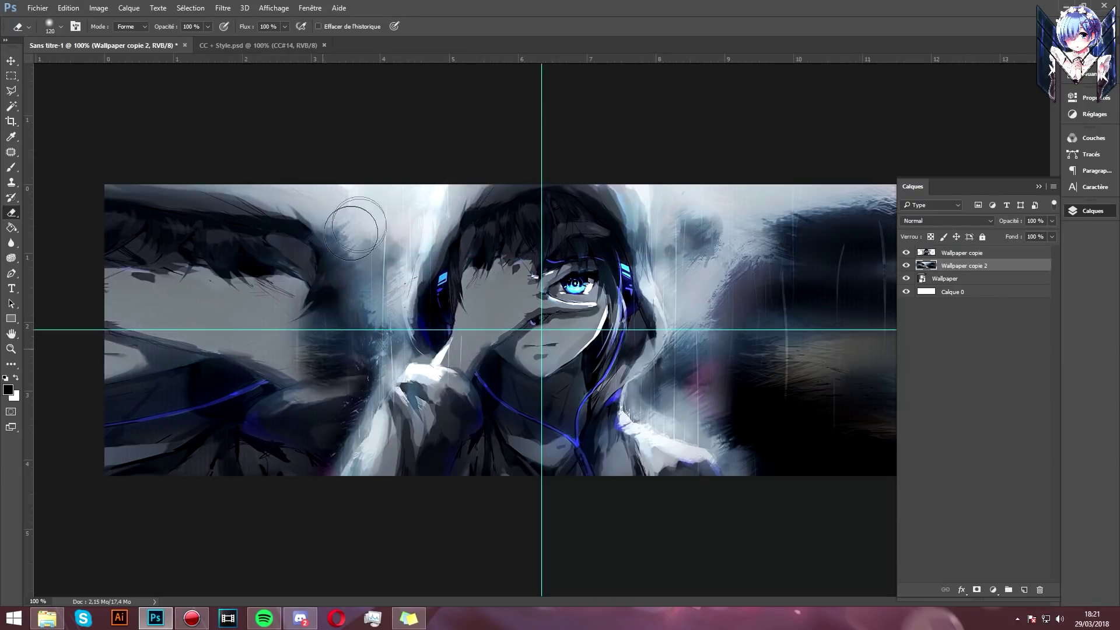
right_click(306, 324)
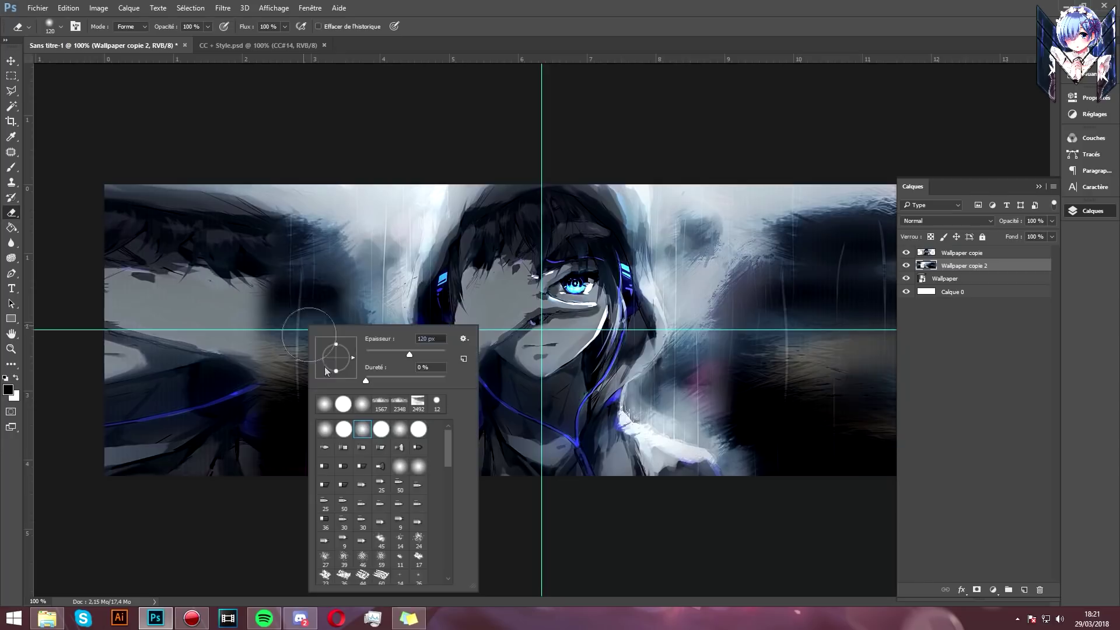
double_click(350, 430)
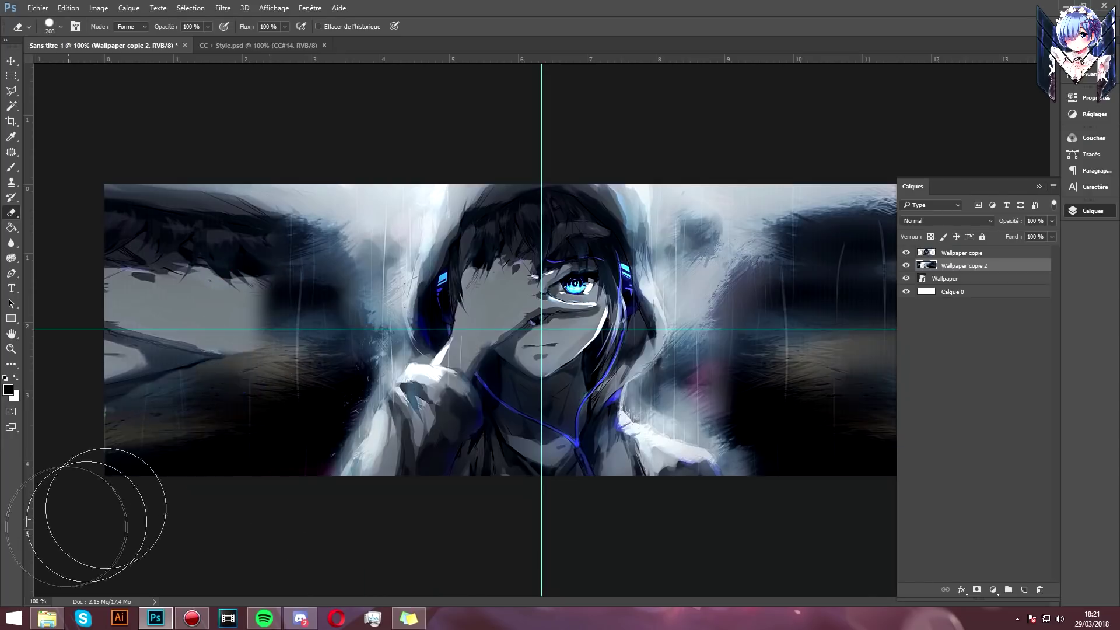
drag(117, 379, 335, 393)
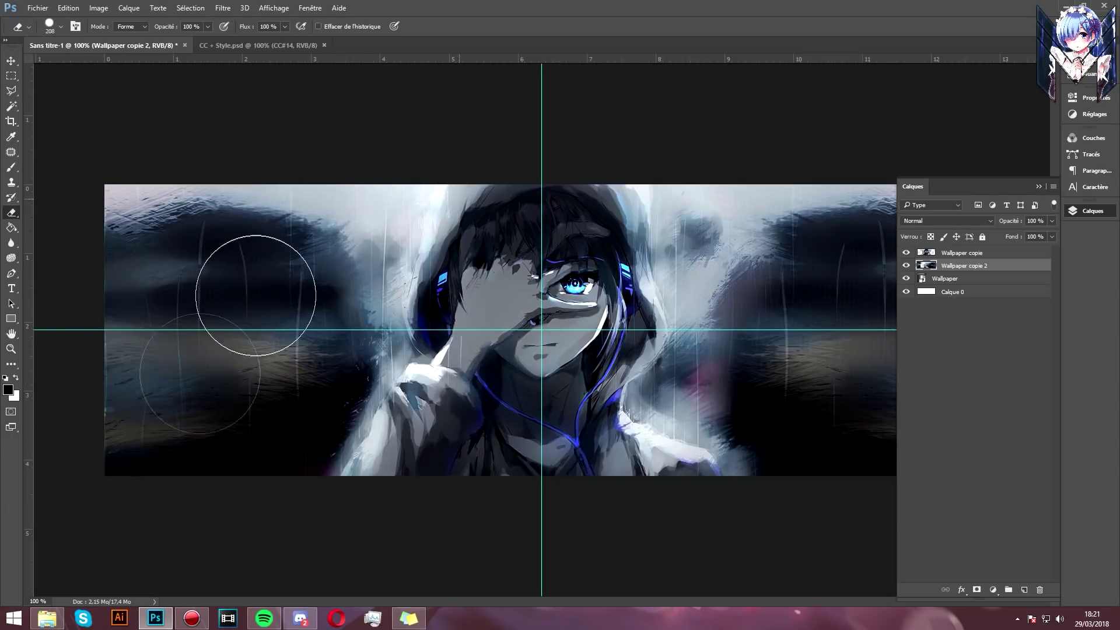
Step: Merge the three wallpaper layers into a single Wallpaper copie layer
click(986, 255)
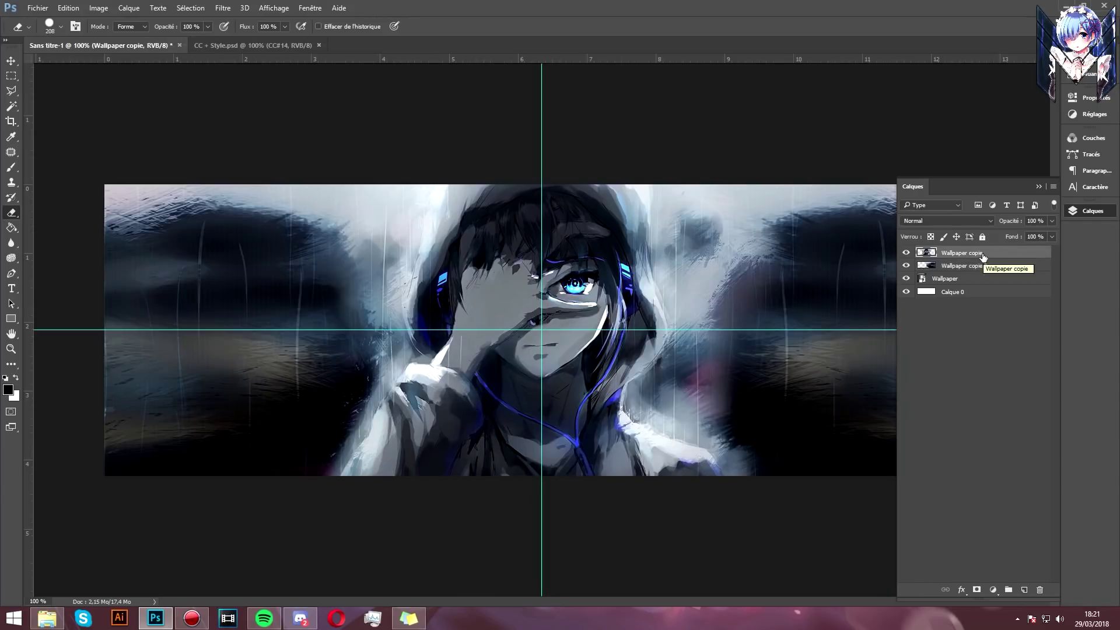
shift+click(976, 280)
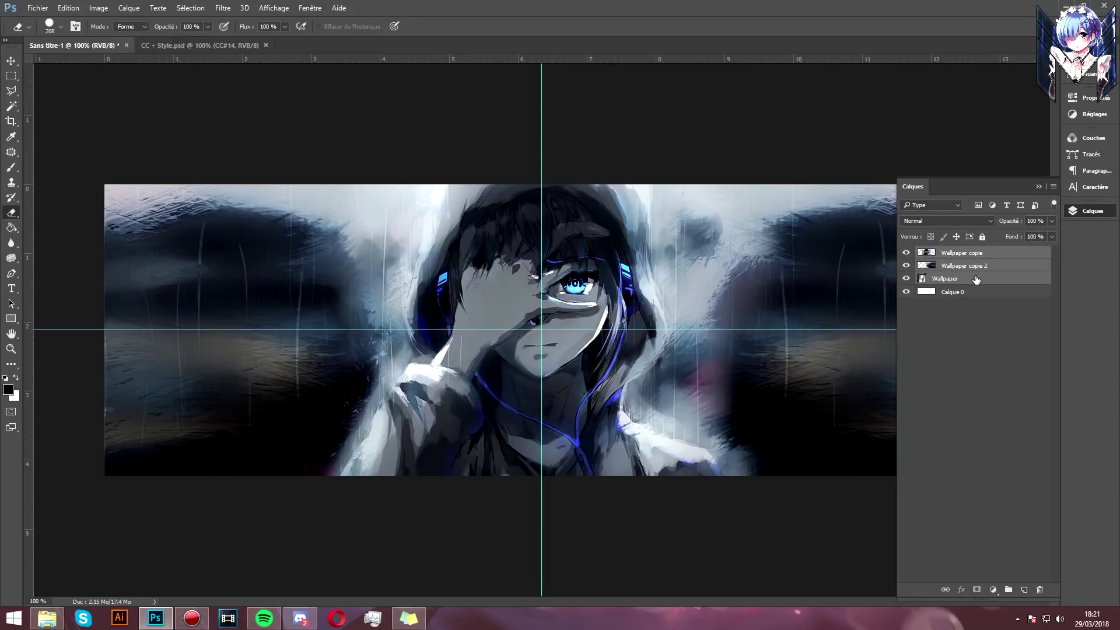
right_click(977, 280)
click(867, 427)
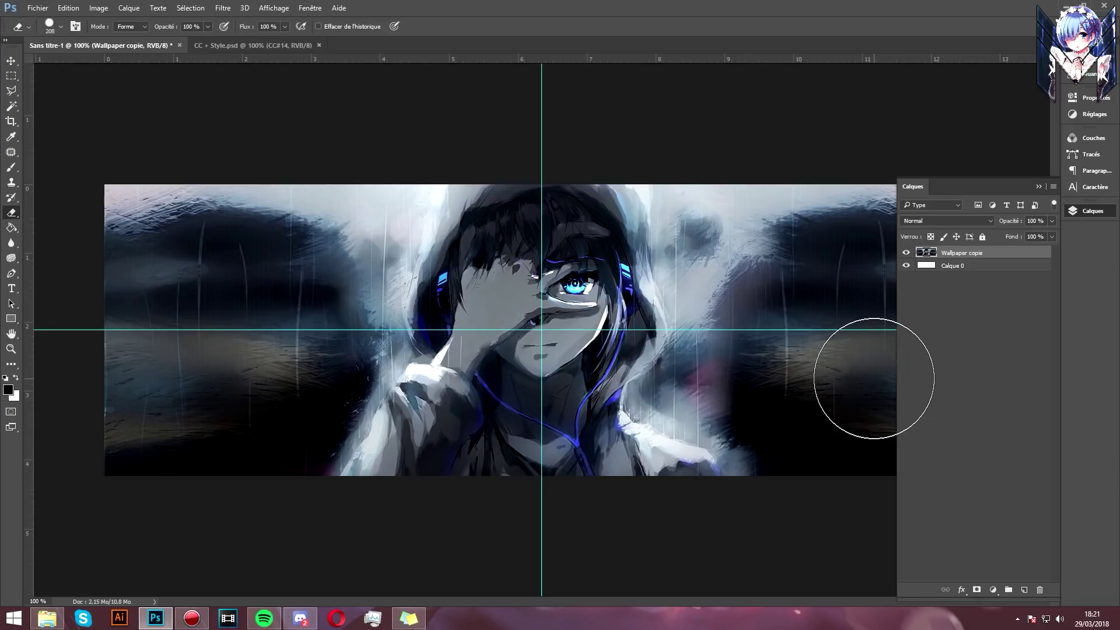
Step: Add the text 'Hayuru' at the banner centre, sized to 32.94 pt
click(12, 288)
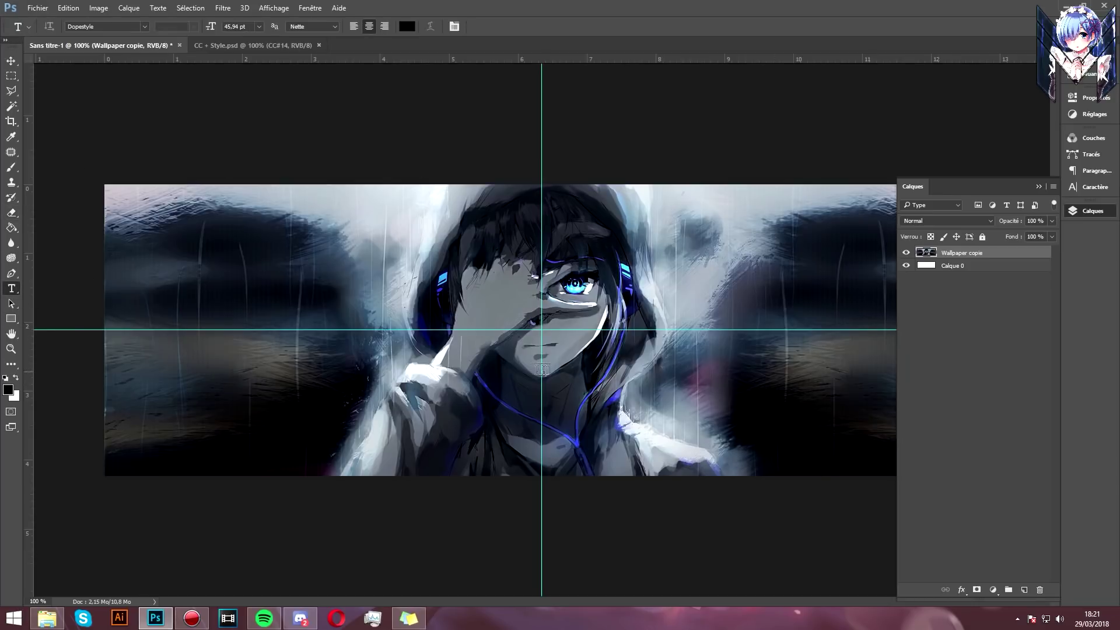
click(510, 368)
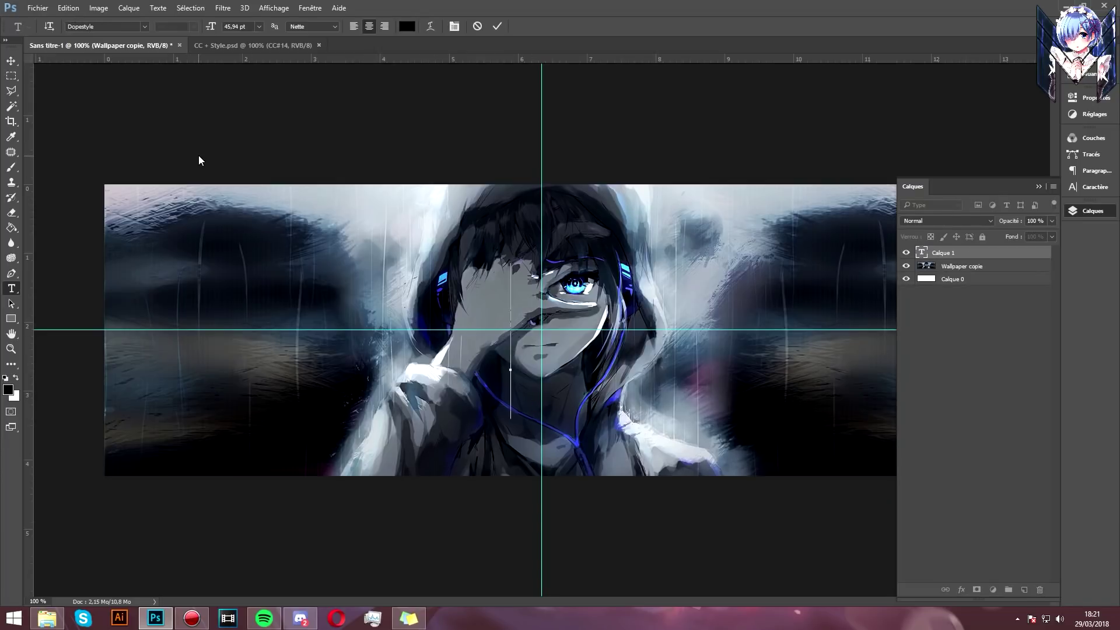
text(Hayuru)
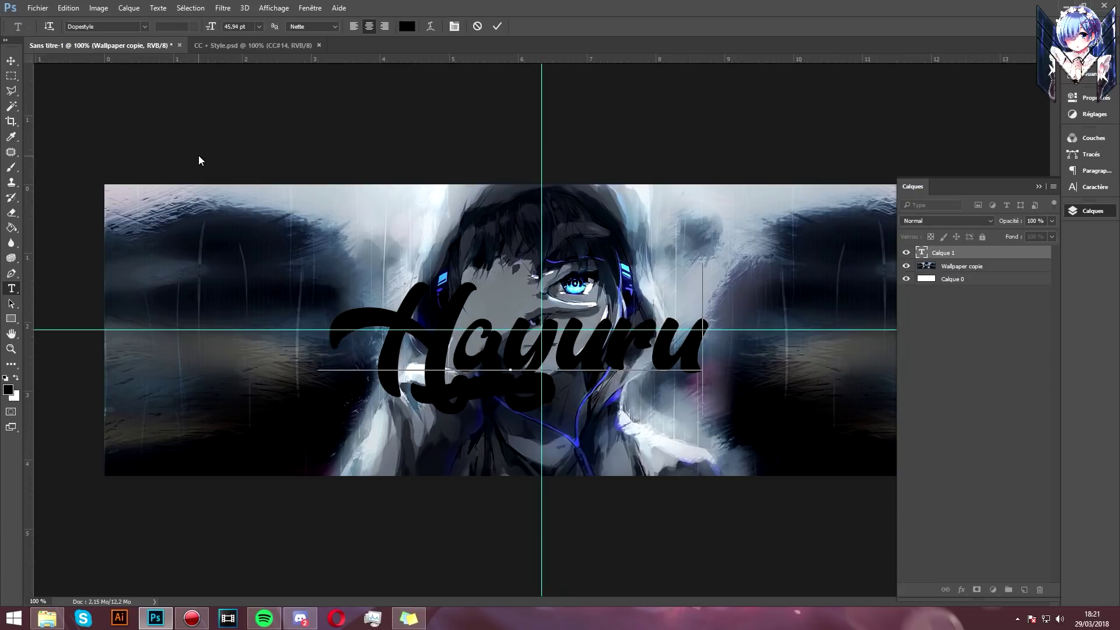
double_click(521, 328)
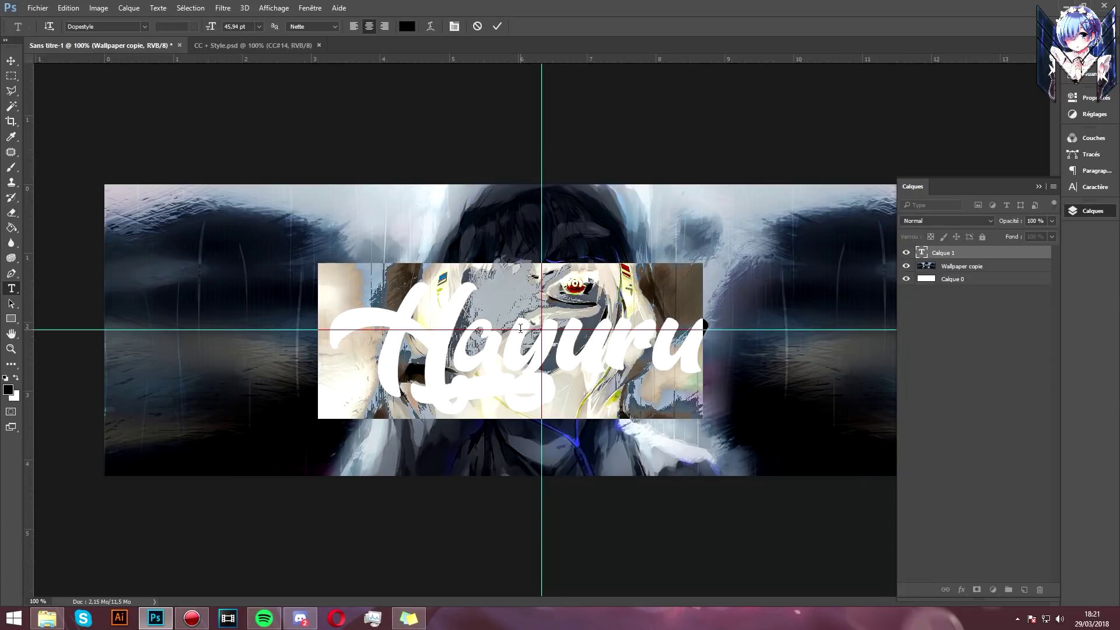
drag(214, 31, 206, 31)
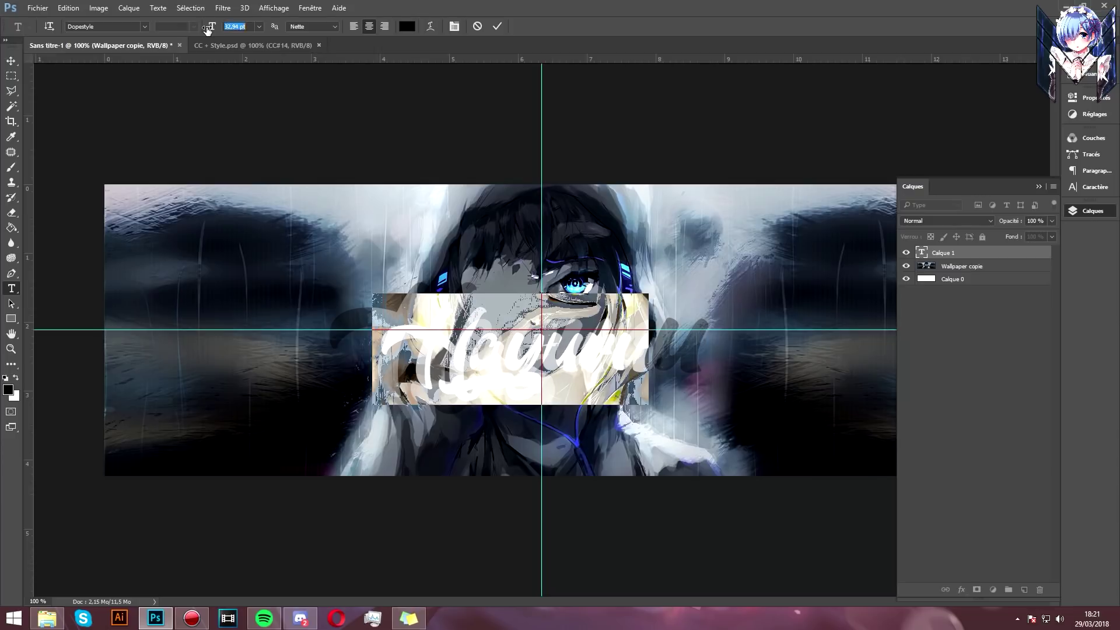
click(350, 303)
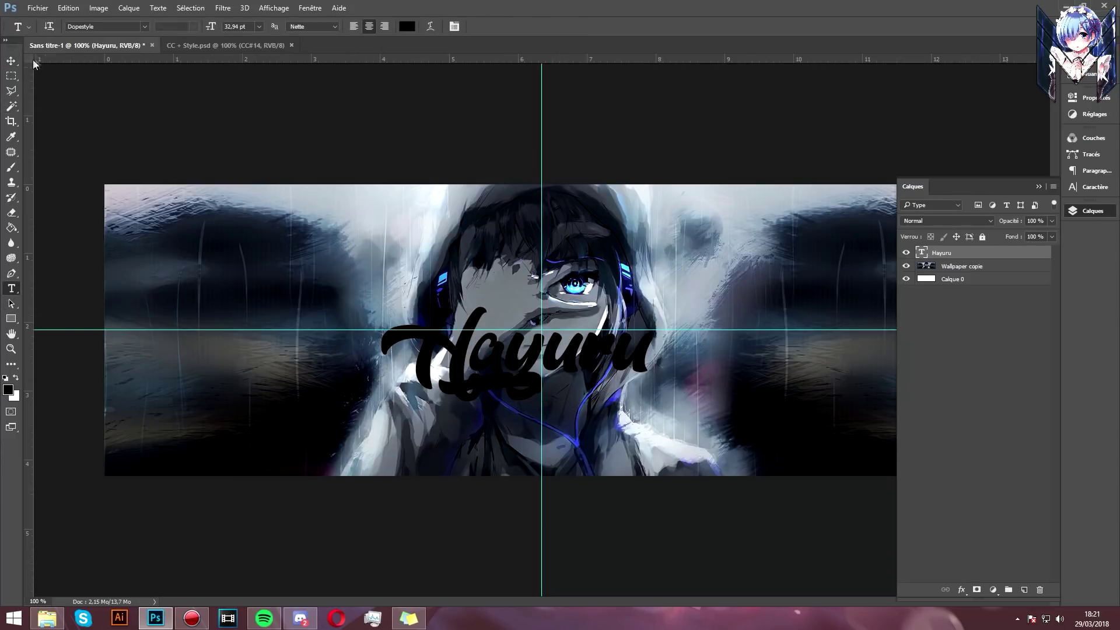
Step: Move the Hayuru text lower over the character
key(v)
drag(556, 360, 576, 360)
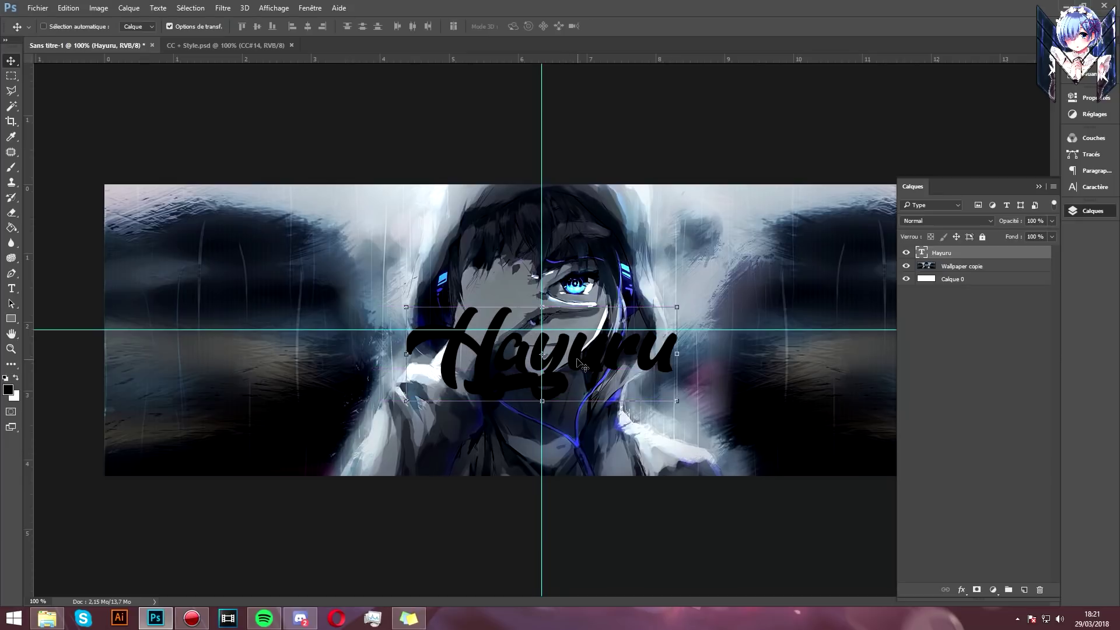
key(Left)
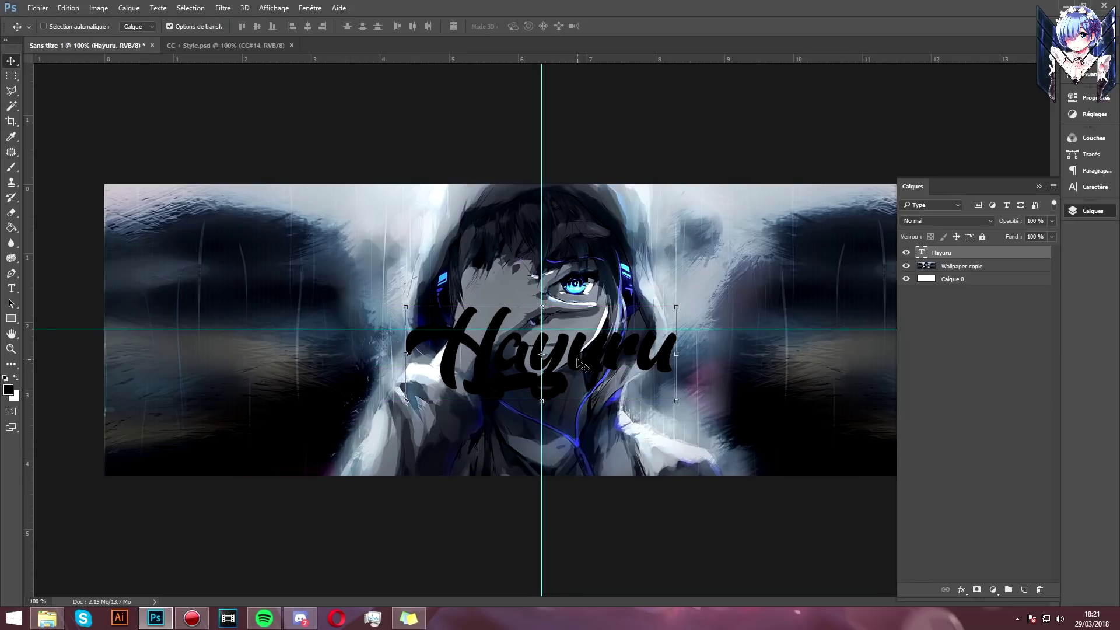
mouse_move(580, 363)
mouse_down()
mouse_move(578, 376)
mouse_move(604, 372)
mouse_move(585, 401)
mouse_up()
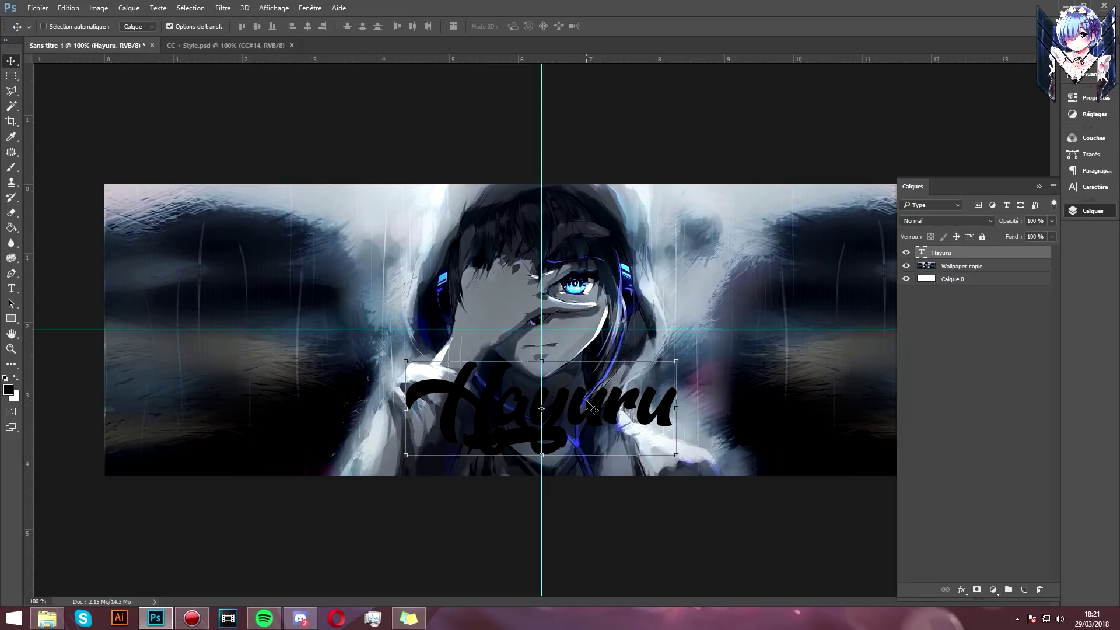
Step: Copy the Style layer's effects from CC + Style.psd and paste them onto Hayuru
click(189, 45)
click(980, 289)
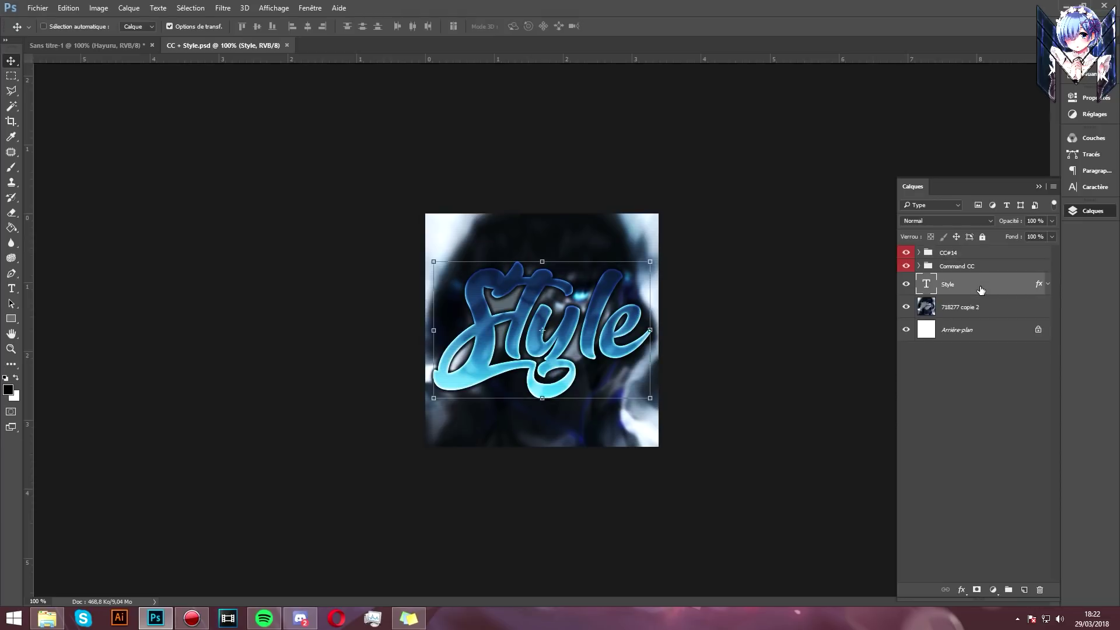
right_click(980, 290)
click(732, 477)
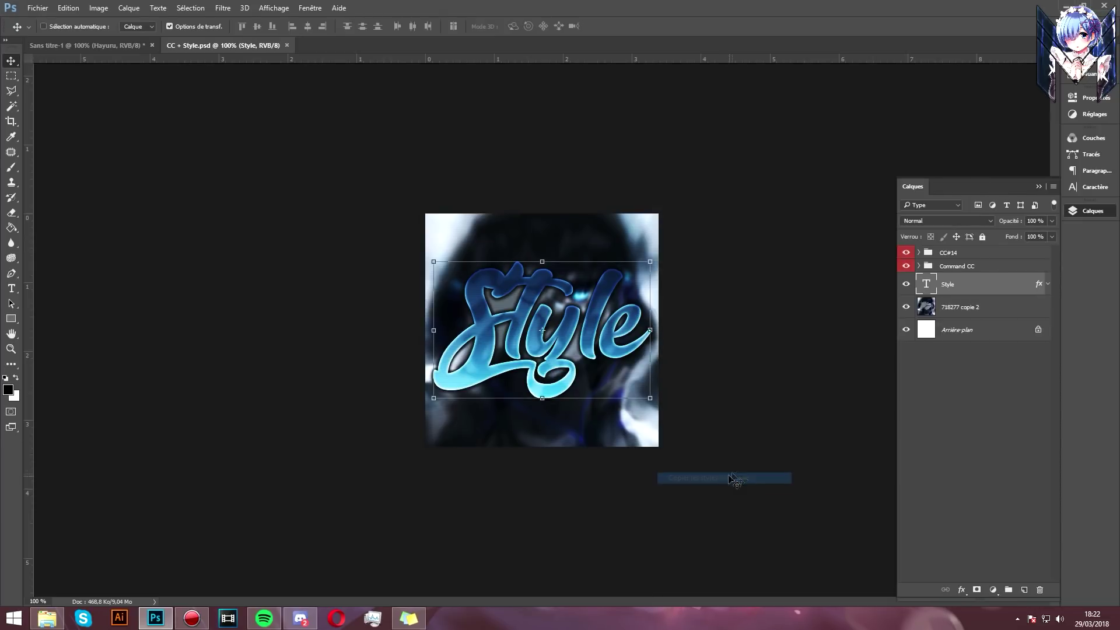
click(70, 42)
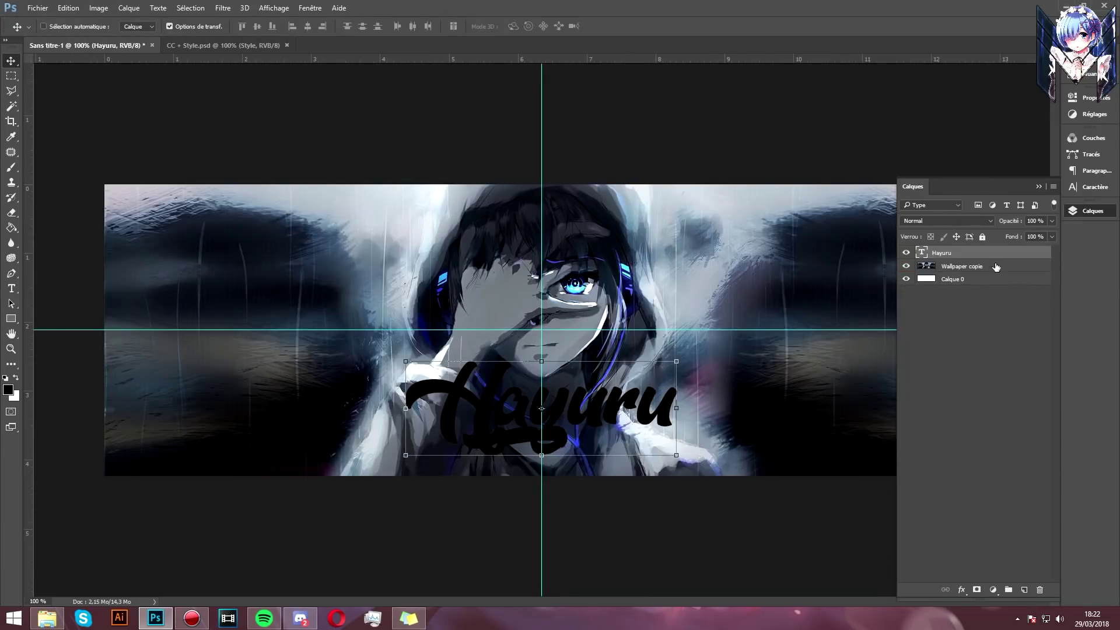
right_click(995, 254)
click(758, 489)
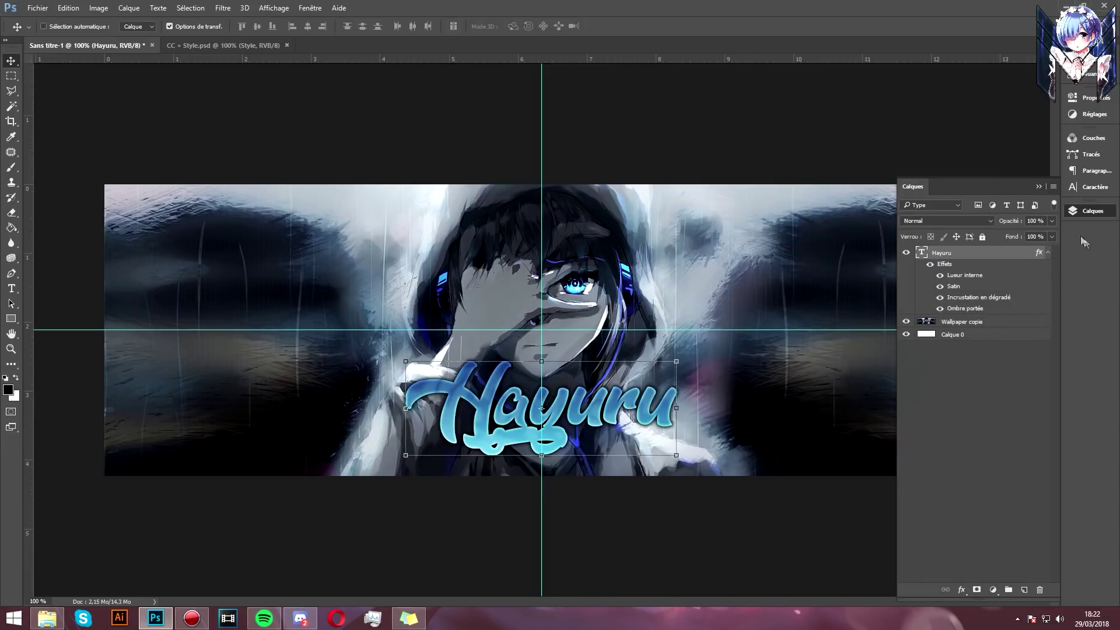
click(1049, 253)
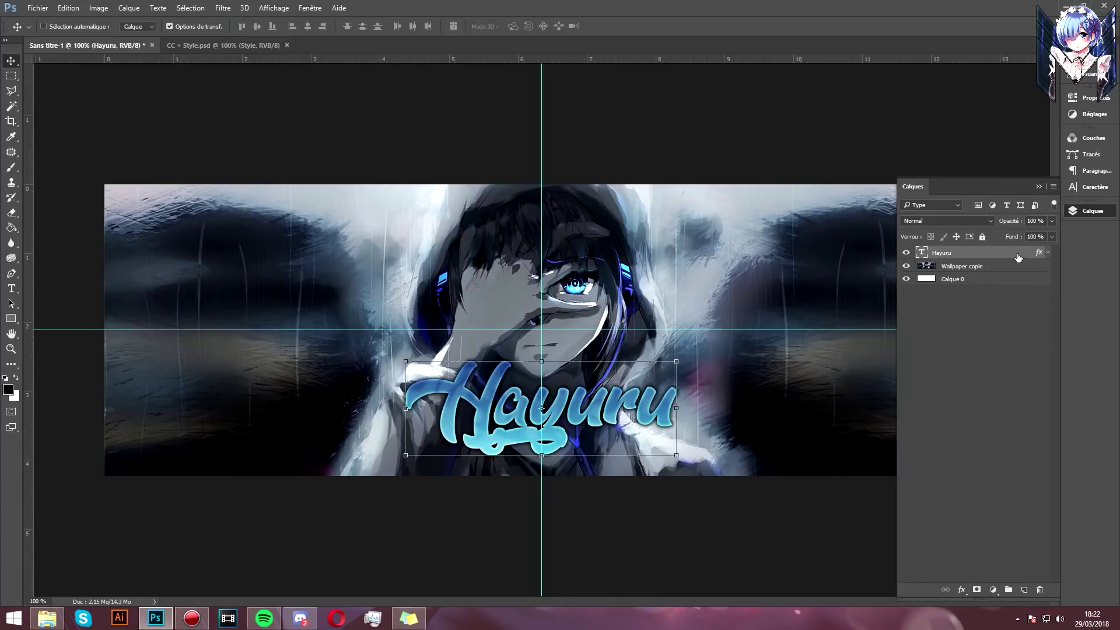
Step: Duplicate the Hayuru text layer and nudge the original down slightly
key(ctrl+j)
click(983, 269)
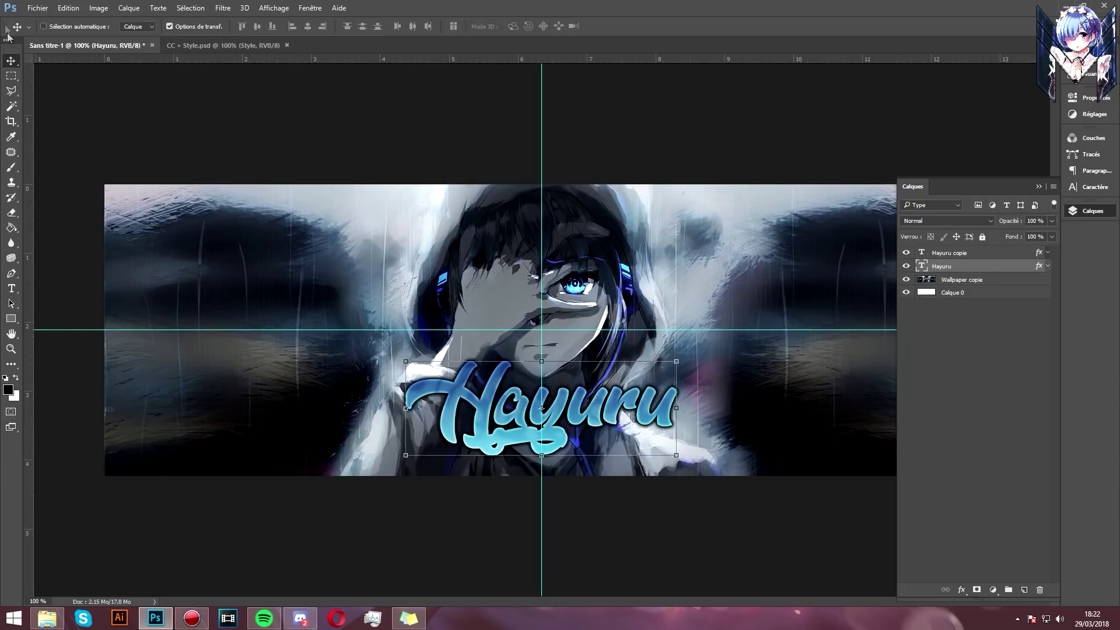
key(Down)
key(Down)
key(Down)
key(Down)
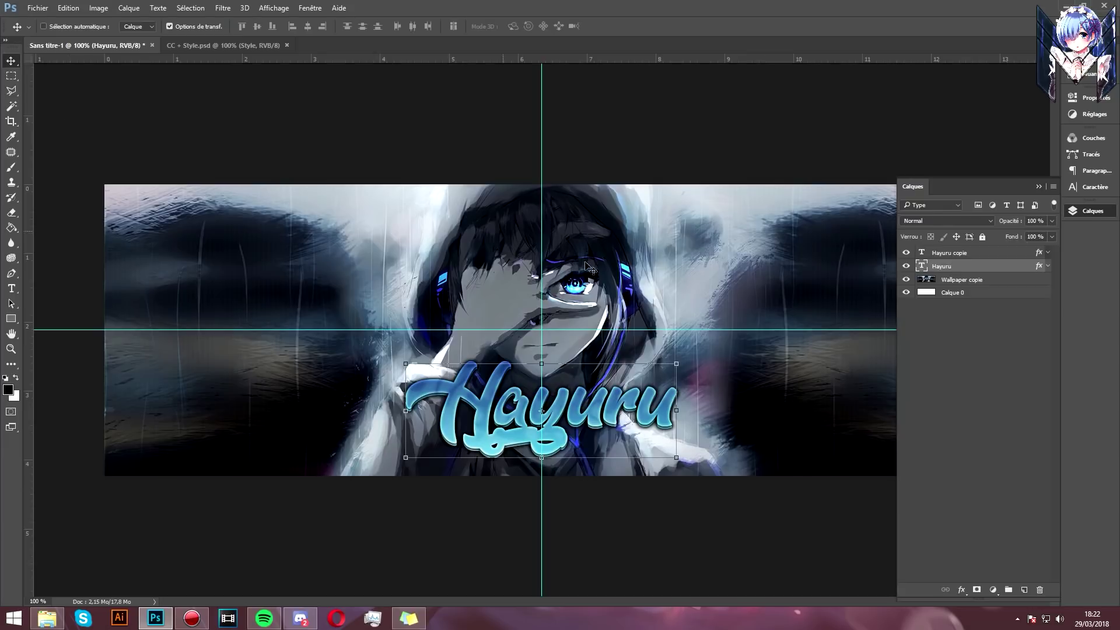
click(984, 254)
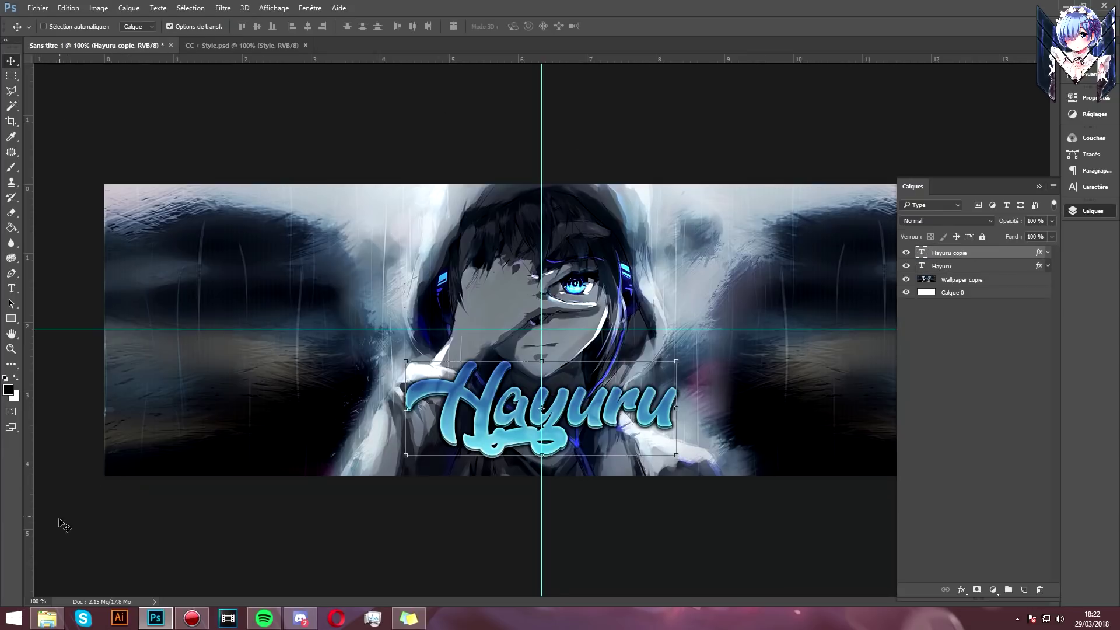
click(47, 617)
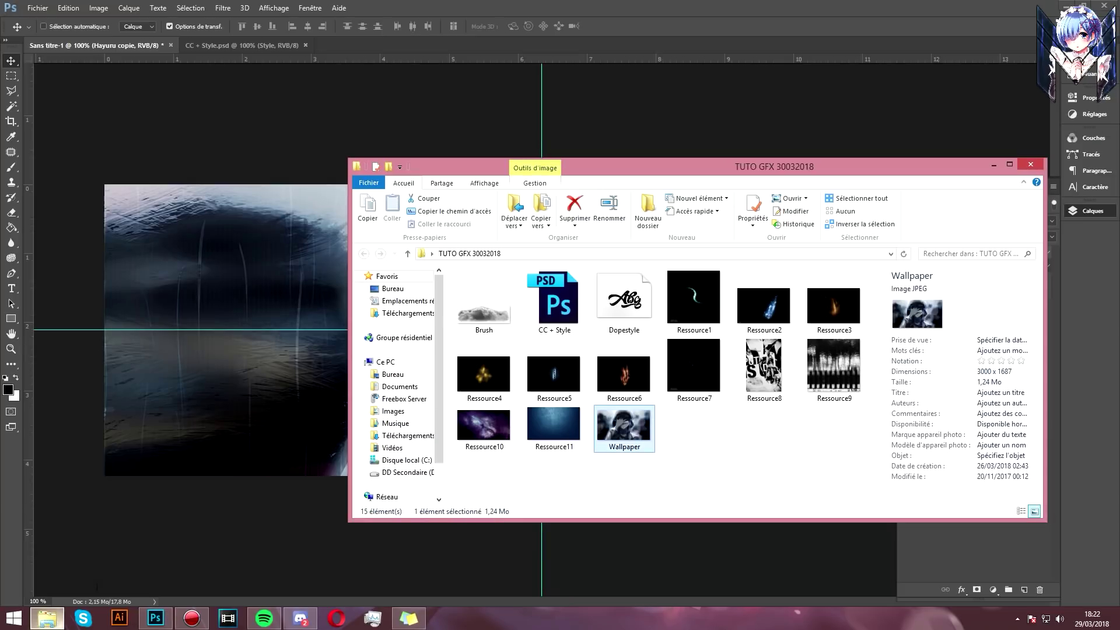
Step: Place the Ressource1 image on the banner and stretch it wider
click(703, 298)
drag(711, 293, 181, 295)
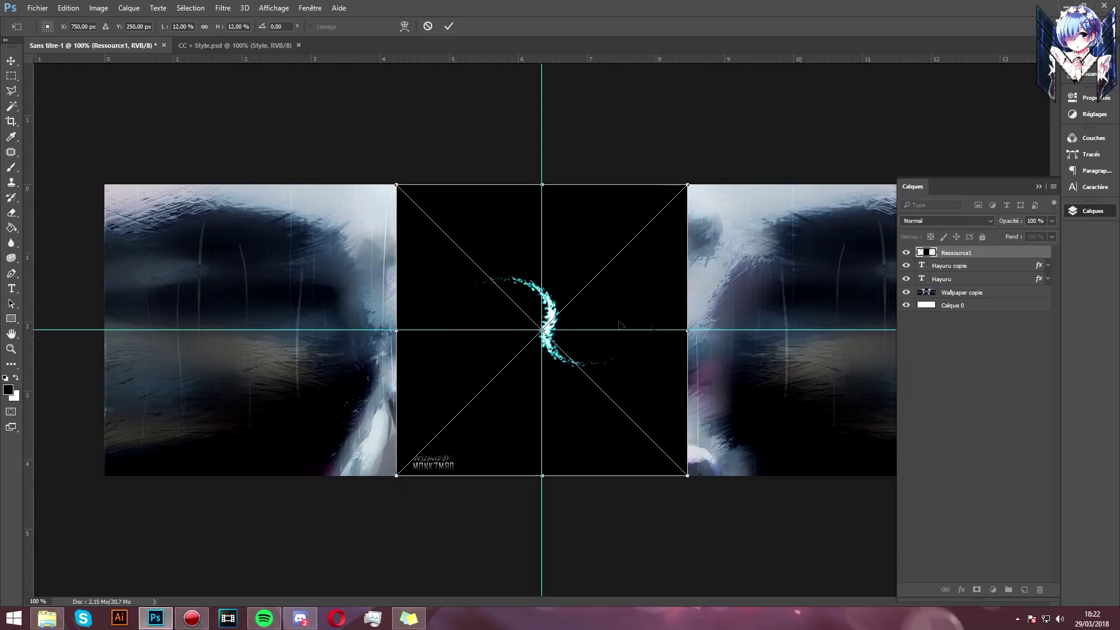
drag(689, 328, 933, 329)
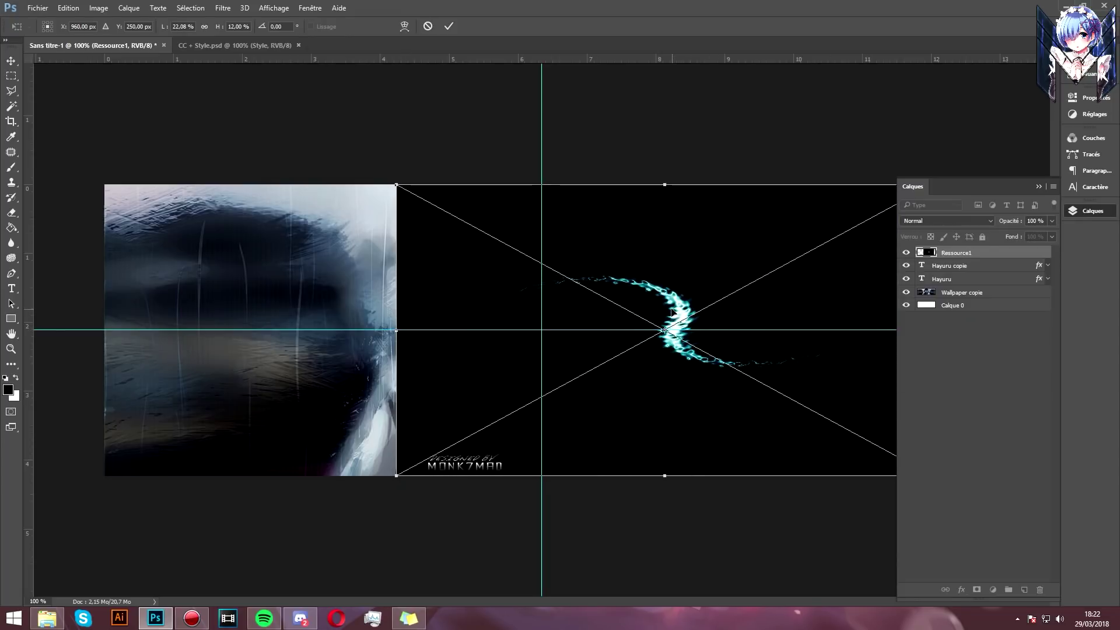
key(Return)
Step: Rasterize the Ressource1 layer and erase its bottom part
key(e)
click(492, 220)
click(531, 238)
drag(474, 418, 470, 500)
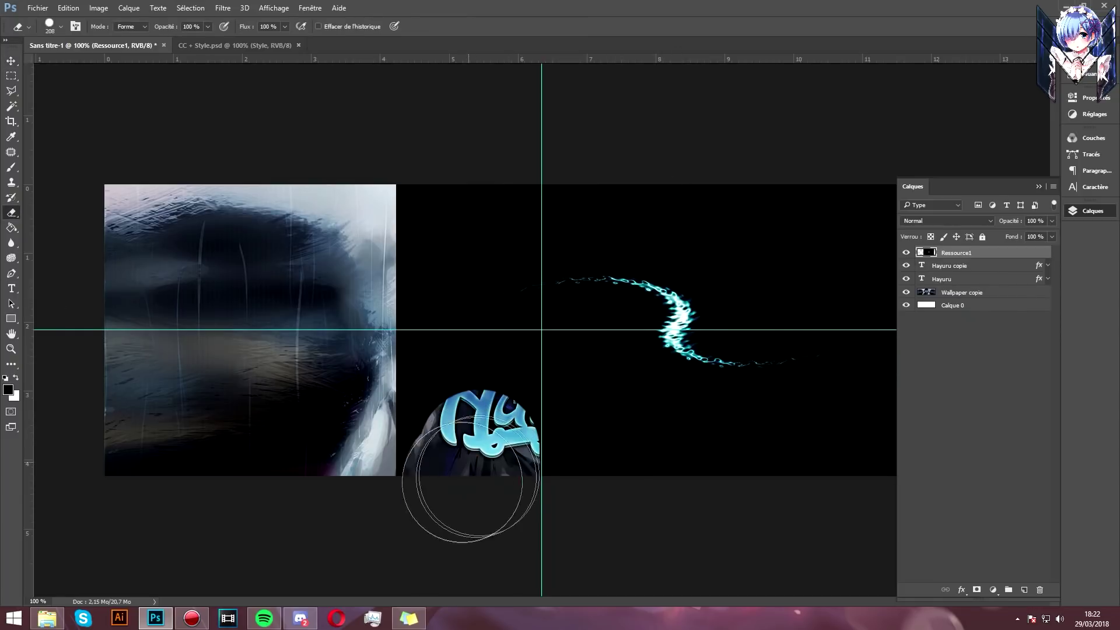
click(9, 61)
Step: Set the Ressource1 layer's blend mode to Eclaircir
click(927, 220)
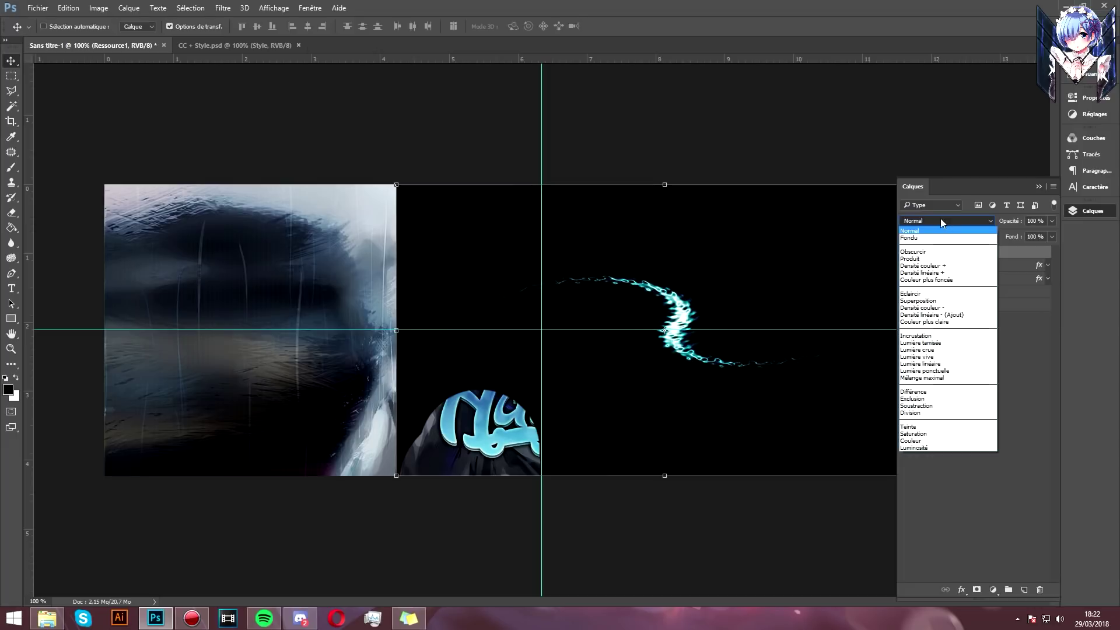
click(917, 300)
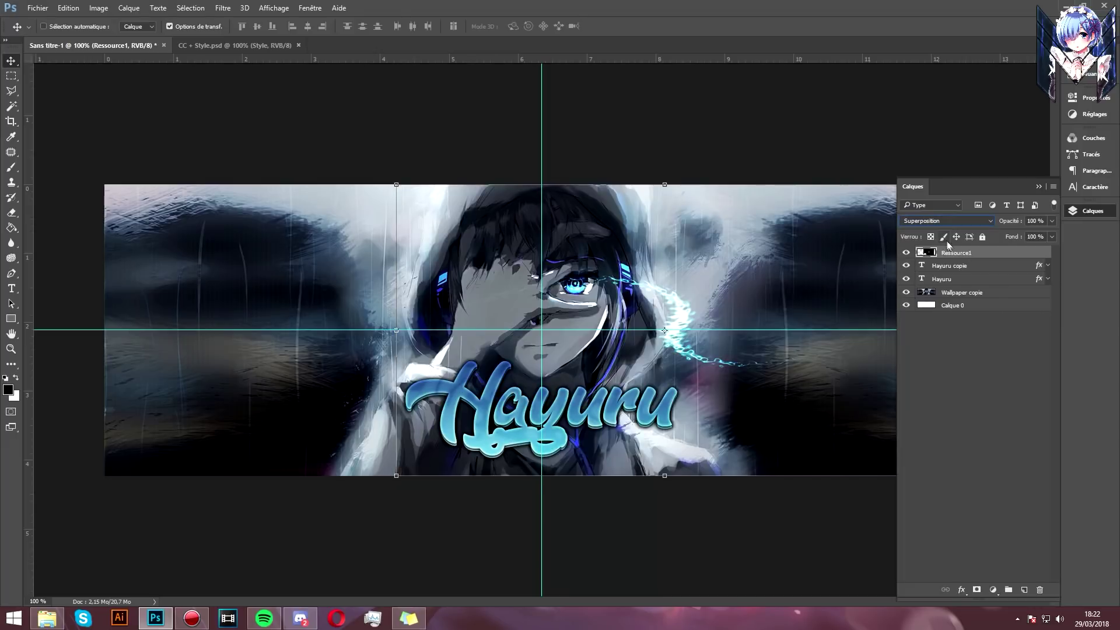
click(933, 221)
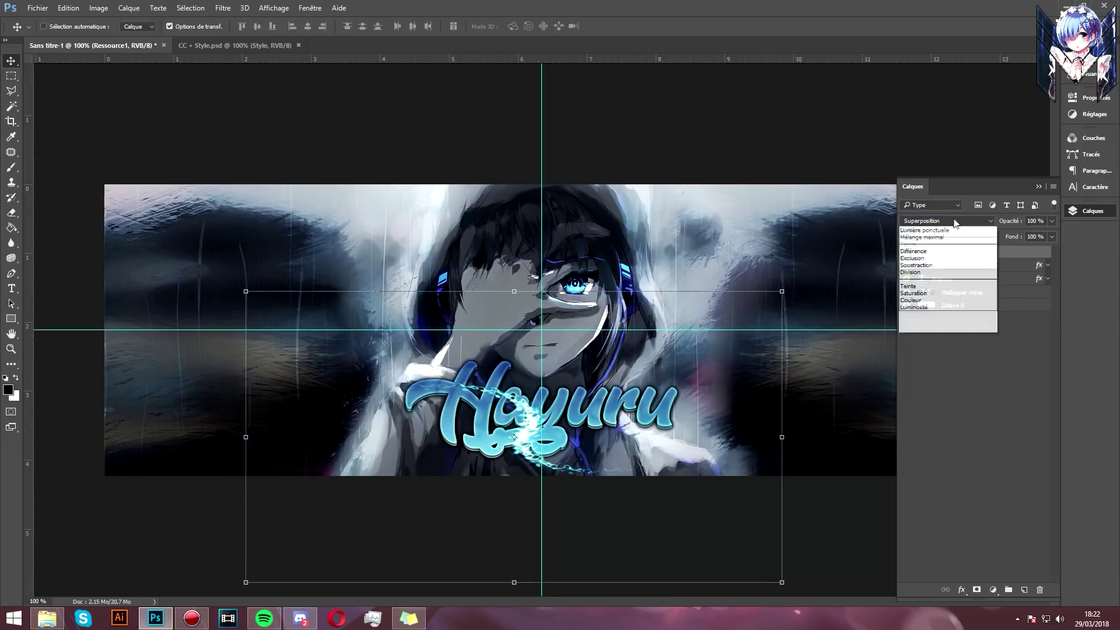
click(926, 294)
Step: Scale, tilt and position the lightning across the Hayuru text
mouse_move(681, 408)
mouse_down()
mouse_move(643, 395)
mouse_move(636, 379)
mouse_up()
drag(736, 408, 956, 408)
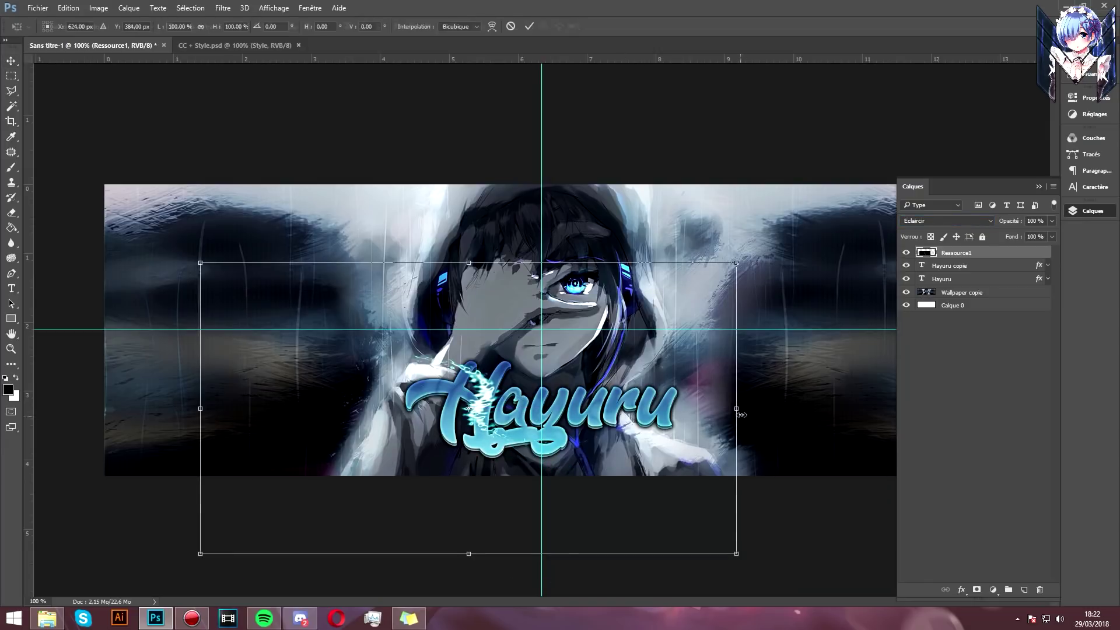
mouse_move(201, 265)
mouse_down()
mouse_move(116, 287)
mouse_move(100, 426)
mouse_up()
drag(680, 426, 698, 421)
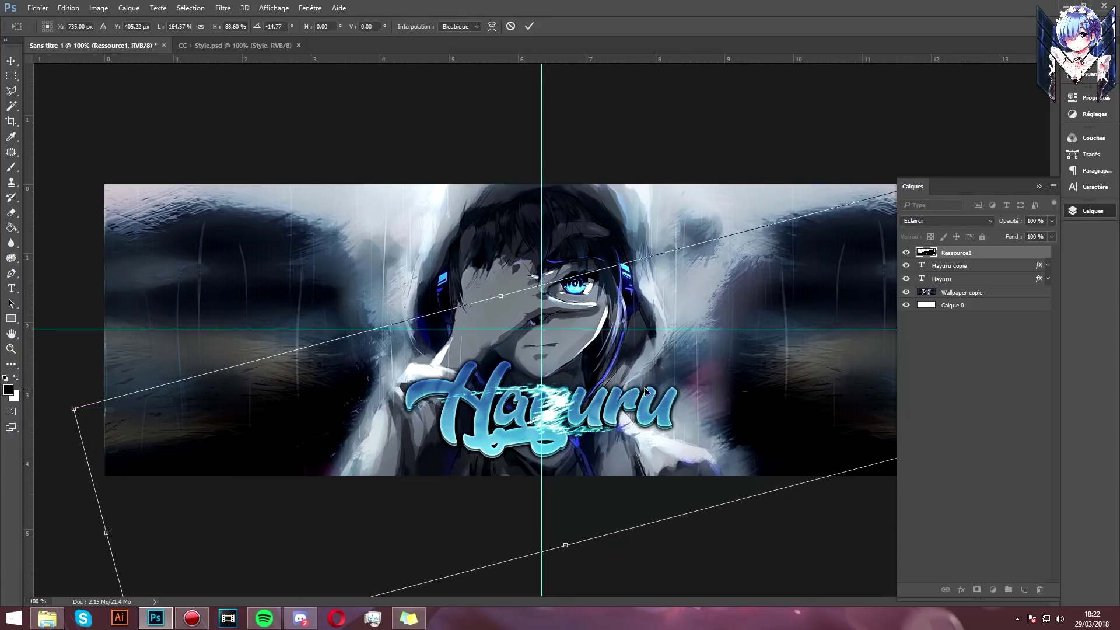
drag(626, 386, 707, 349)
drag(185, 495, 31, 513)
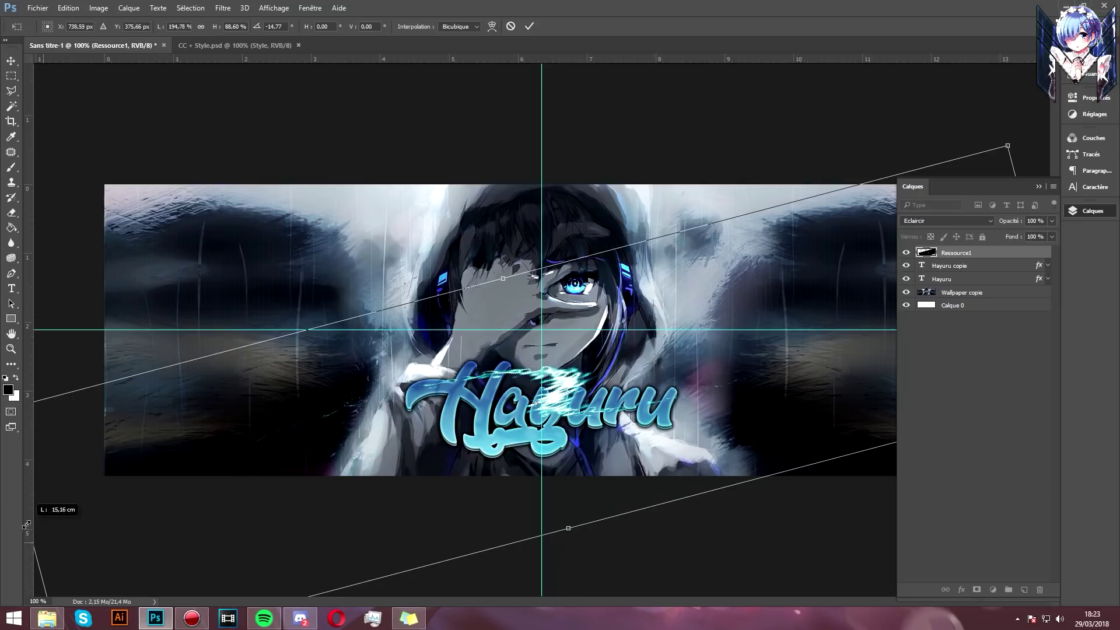
drag(703, 376, 691, 403)
key(Return)
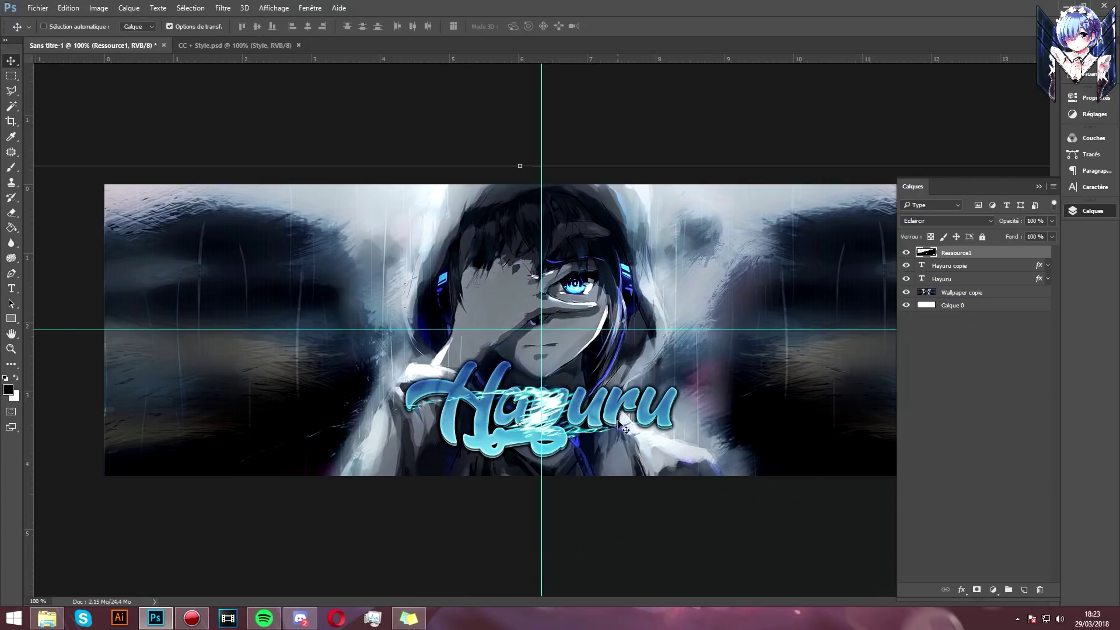
Step: Nudge the lightning into place and duplicate it below the Hayuru text layers
drag(618, 425, 637, 424)
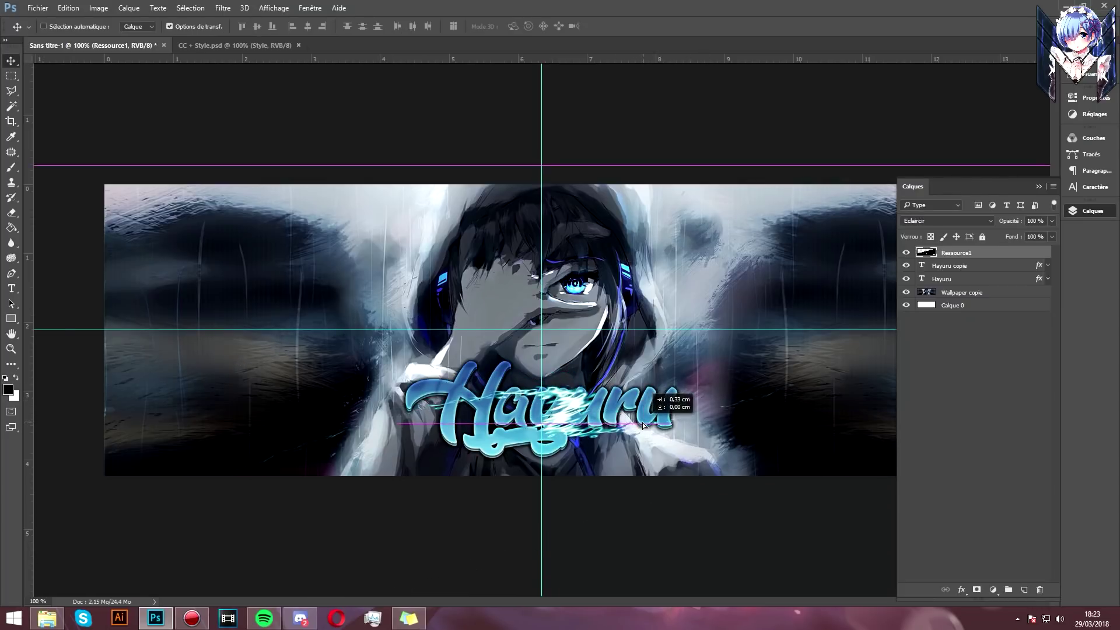
drag(637, 425, 648, 429)
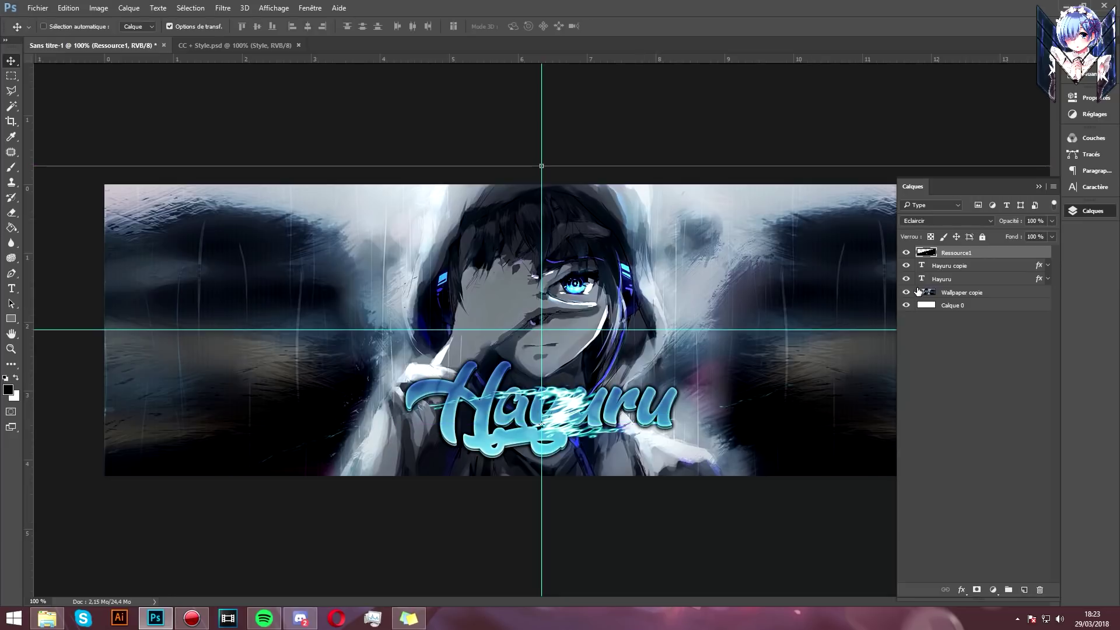
key(ctrl+j)
drag(965, 253, 966, 305)
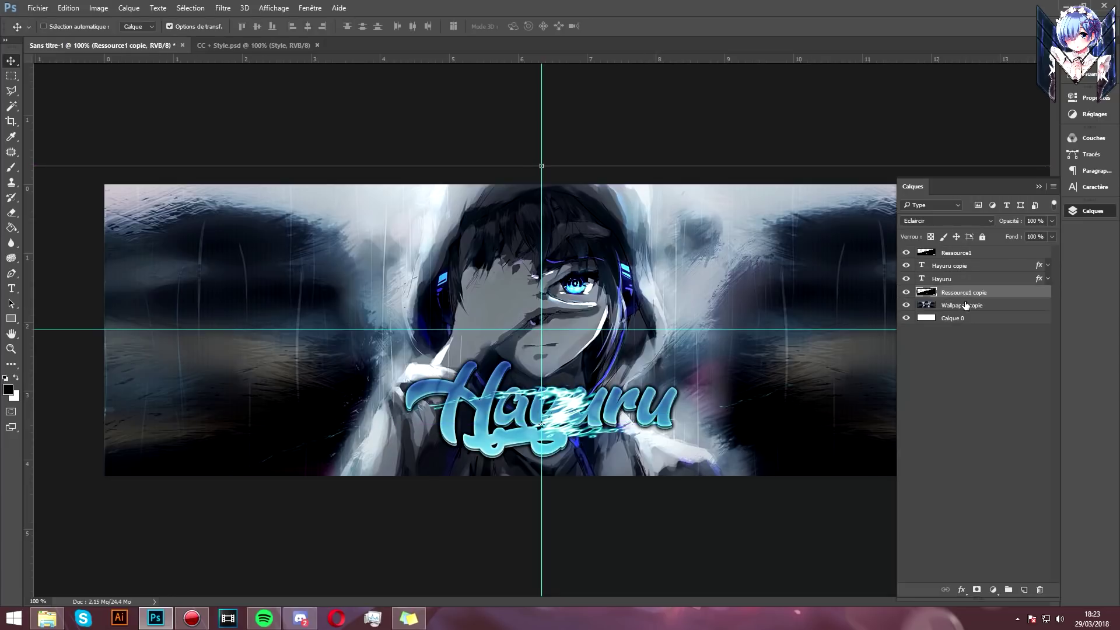
Step: Select the Ressource1 layer and set up the Eraser with a soft round brush
click(971, 255)
click(11, 212)
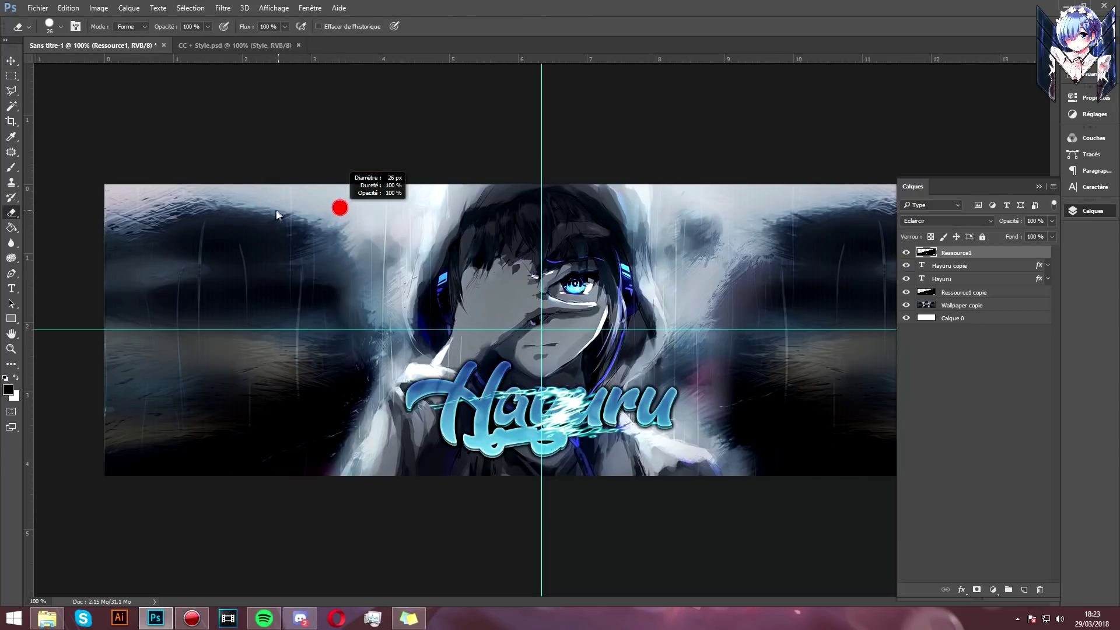
right_click(344, 215)
click(407, 321)
key(Return)
Step: Erase lightning streaks over the Hayuru letters, including between the u and r and across the H crossbar
scroll(575, 424, up, 3)
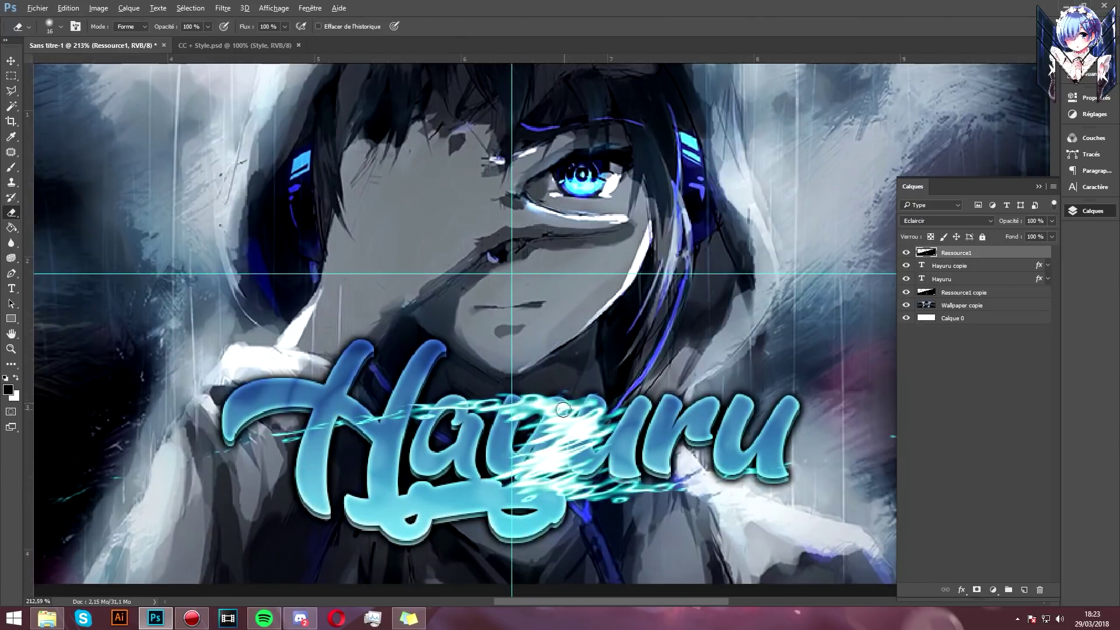
scroll(575, 424, up, 3)
mouse_move(555, 393)
mouse_down()
mouse_move(557, 412)
mouse_move(467, 509)
mouse_up()
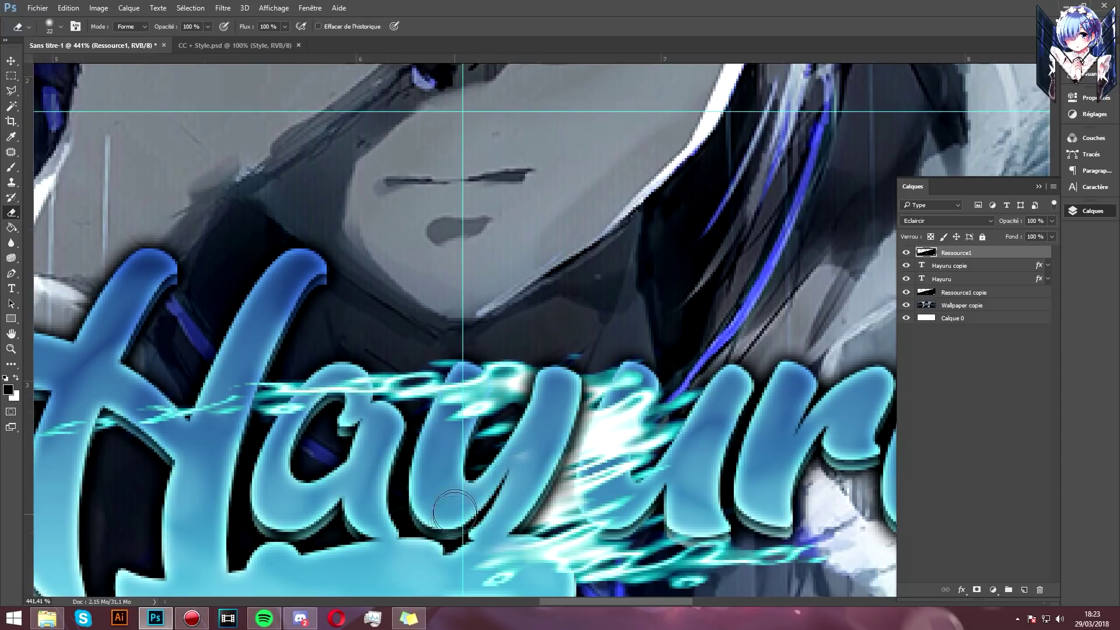
scroll(467, 513, down, 3)
mouse_move(484, 490)
mouse_down()
mouse_move(528, 478)
mouse_move(520, 470)
mouse_move(490, 471)
mouse_move(553, 497)
mouse_up()
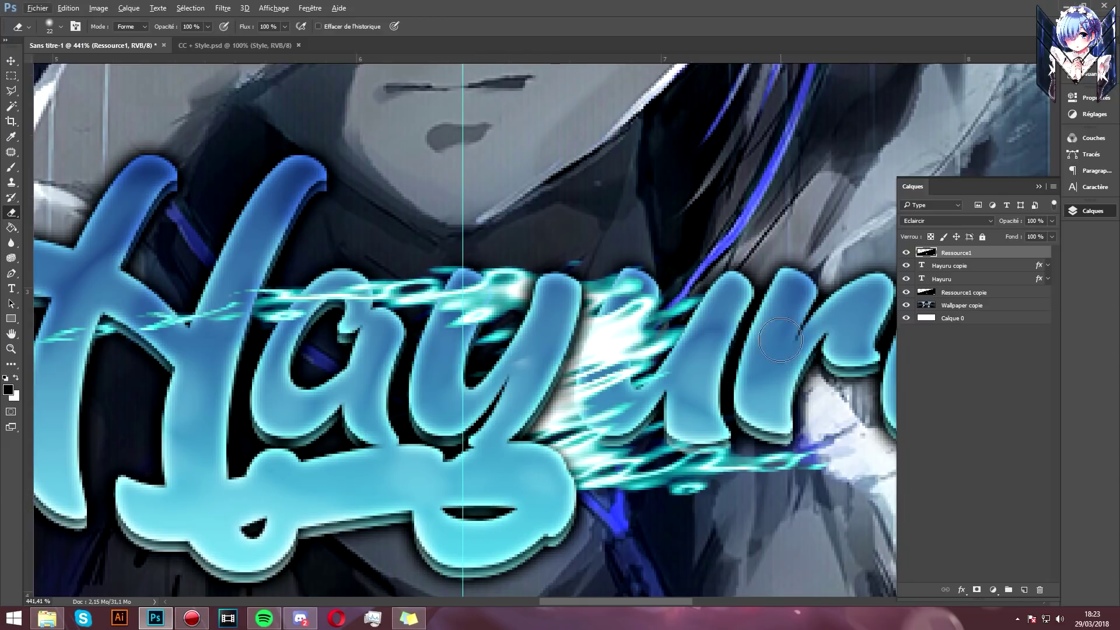
mouse_move(700, 374)
mouse_down()
mouse_move(647, 382)
mouse_move(711, 353)
mouse_up()
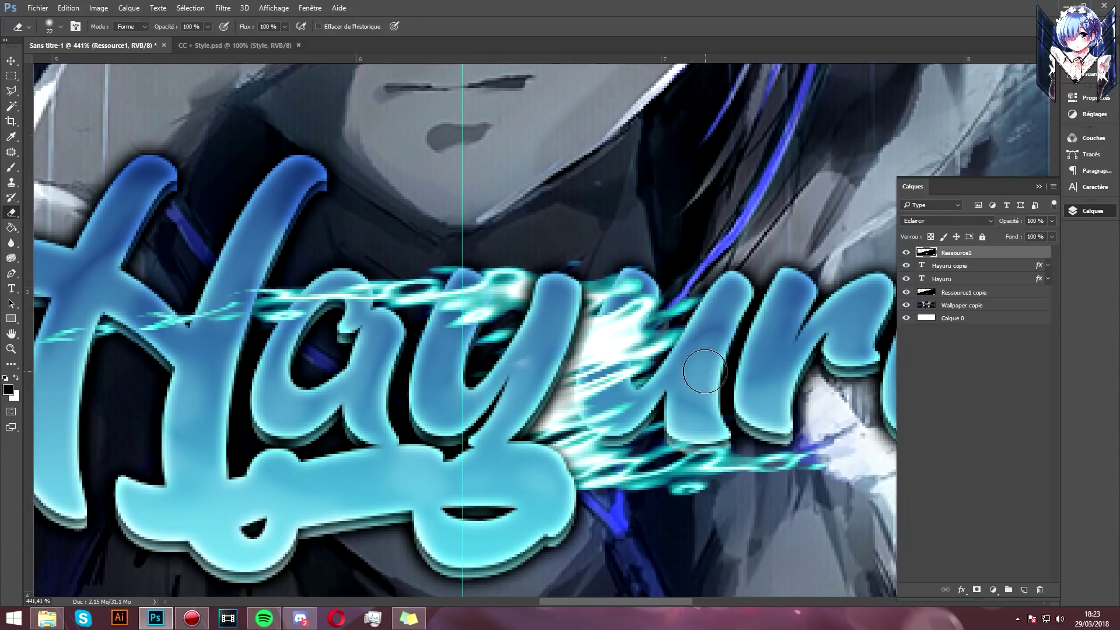
key(alt)
drag(263, 297, 143, 321)
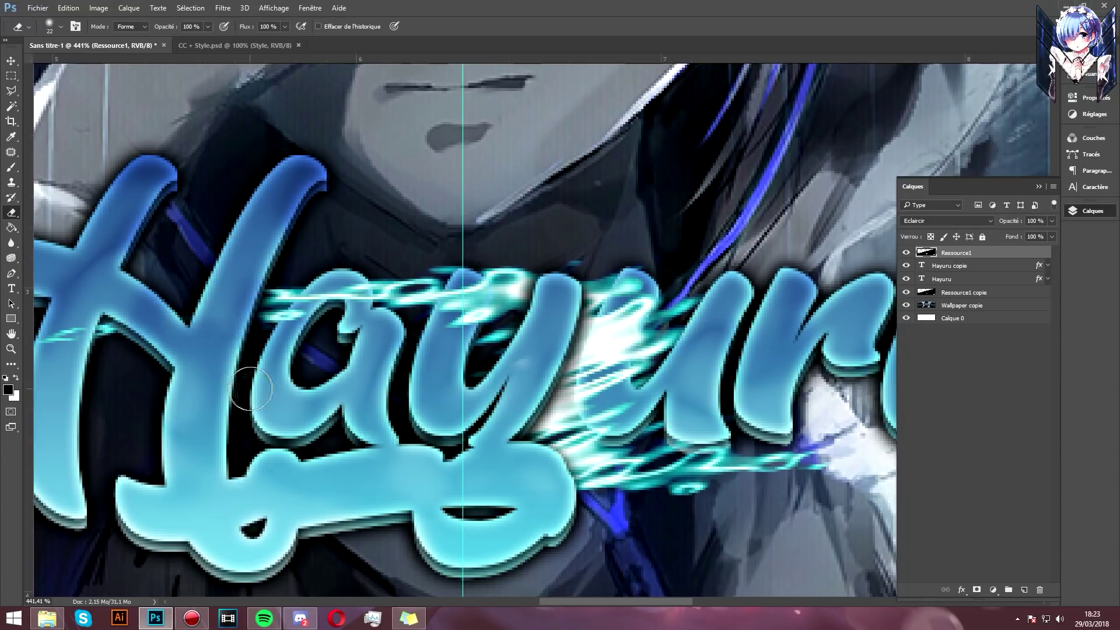
Step: Zoom the view back to 100%, return to the Move tool, and bring up the resource folder
click(11, 348)
click(276, 27)
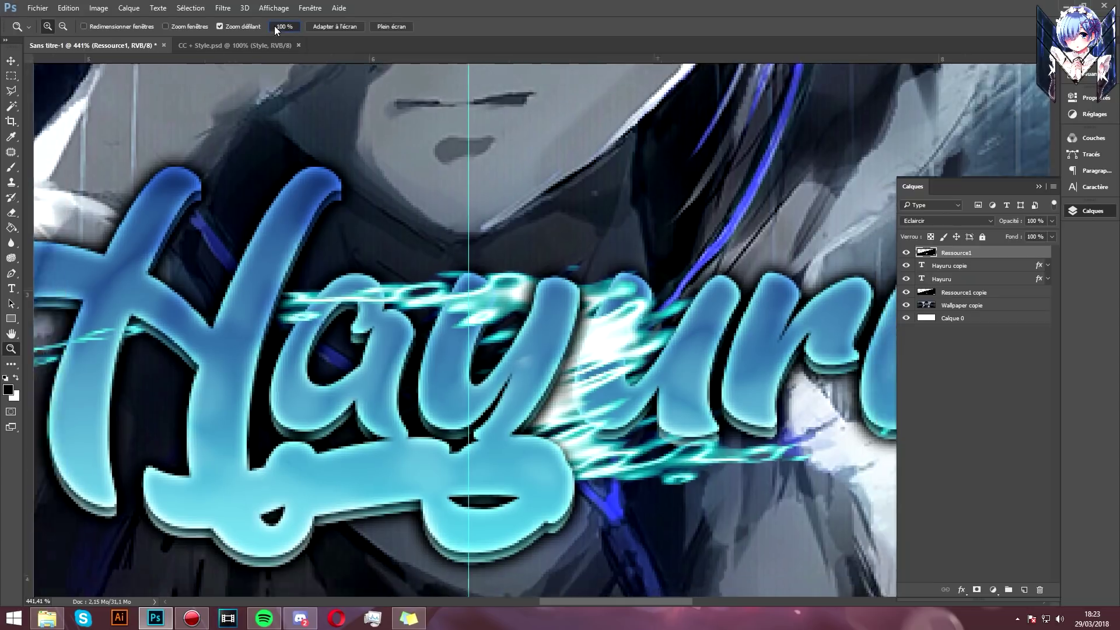
click(13, 62)
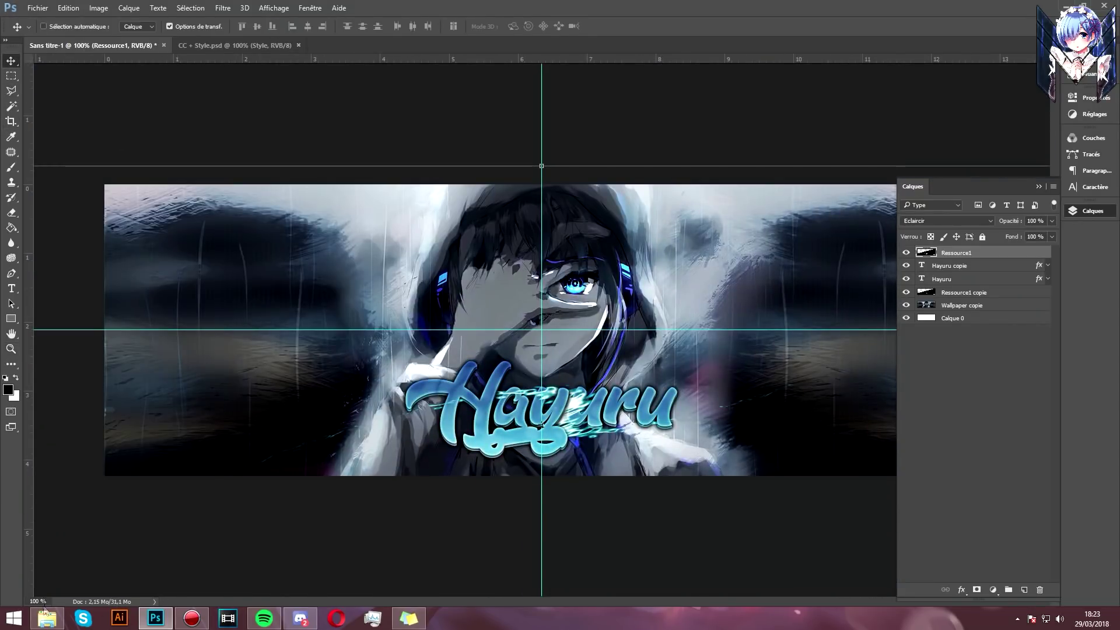
click(46, 618)
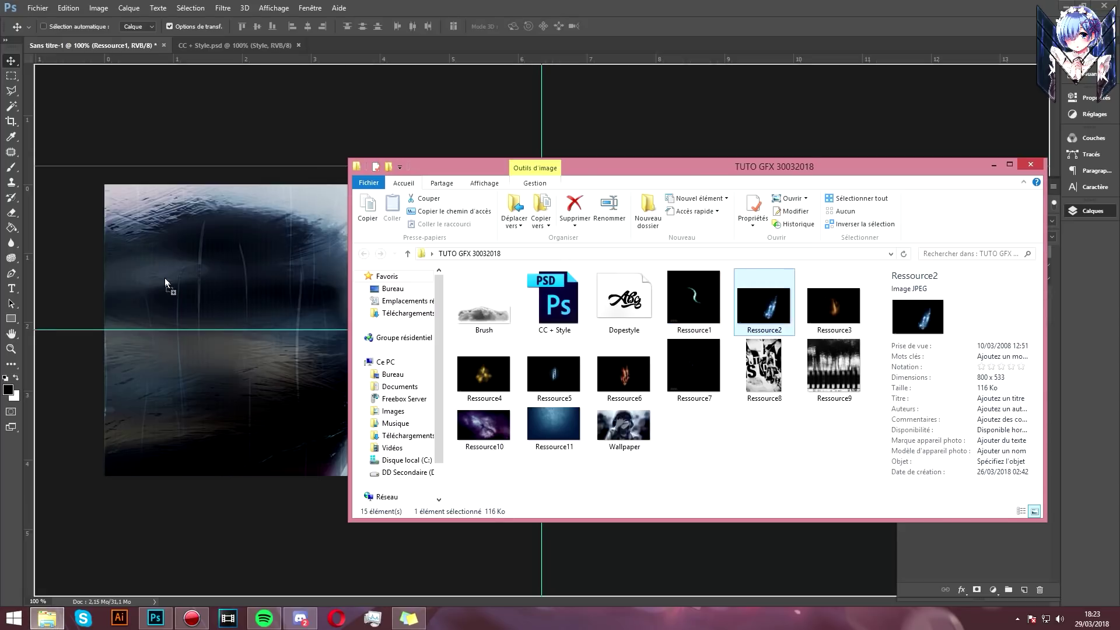
Step: Drop in Ressource2's blue lightning, blend it as Superposition, and settle it bottom-right
drag(749, 306, 167, 282)
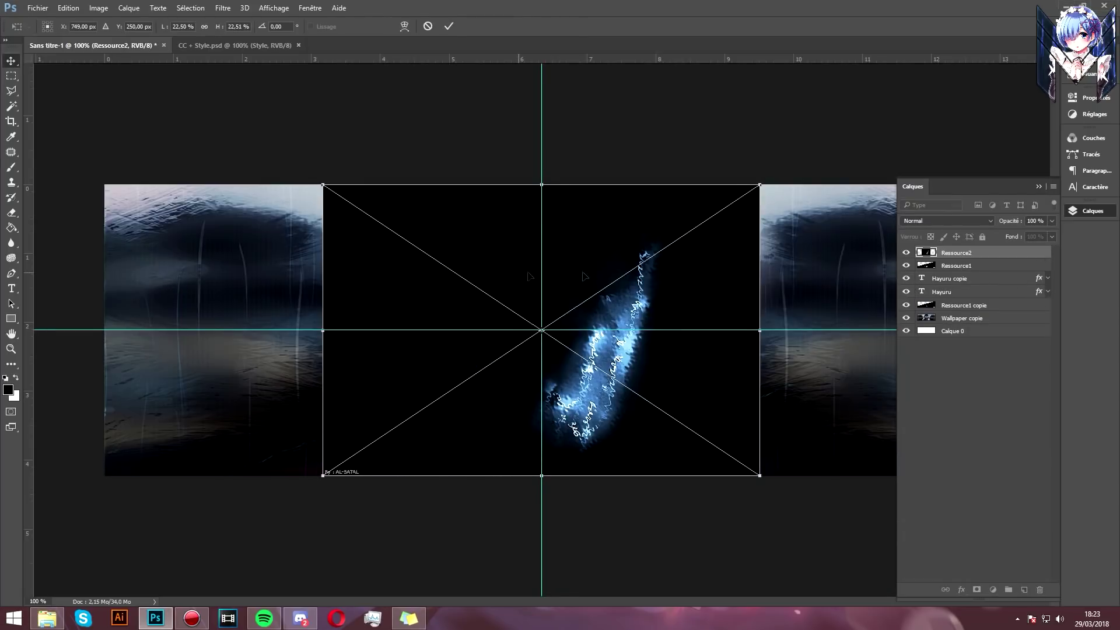
click(945, 220)
click(931, 306)
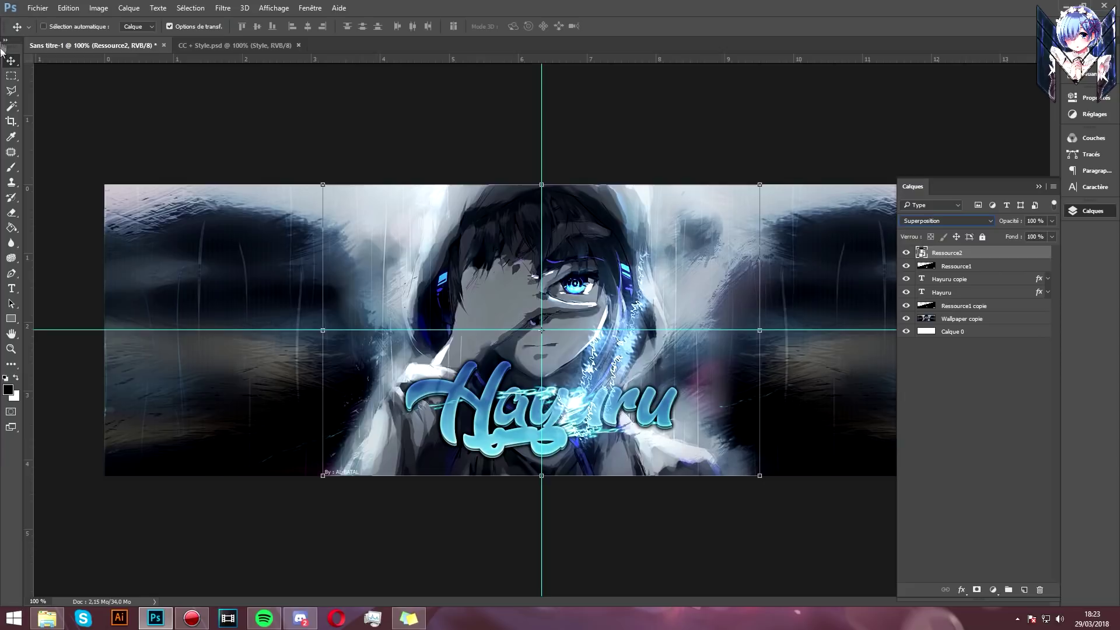
click(1101, 213)
drag(604, 422, 929, 516)
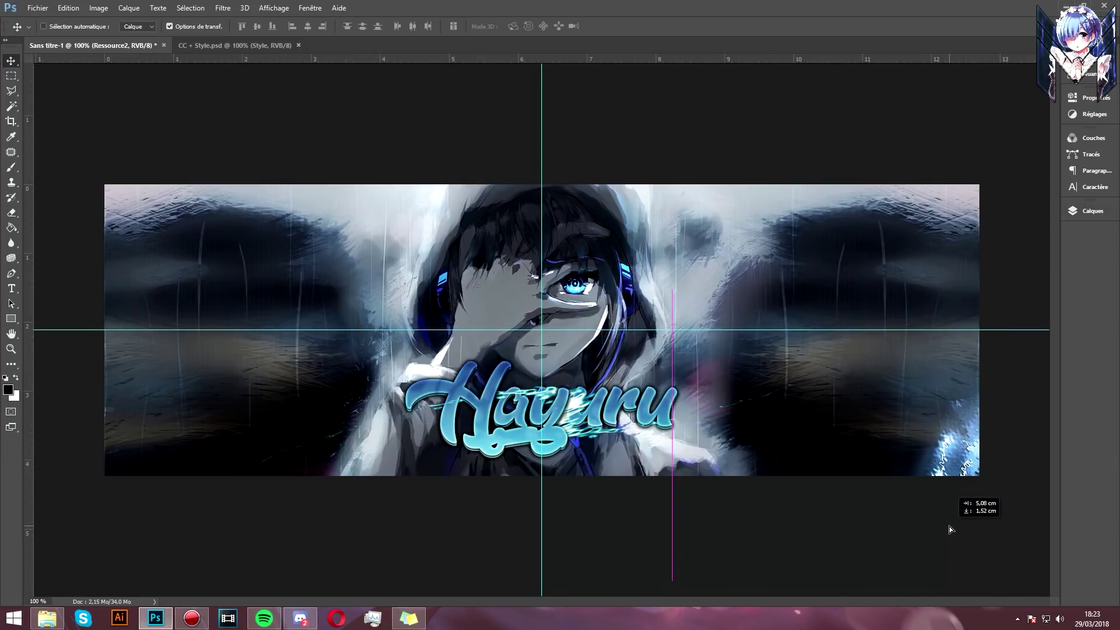
mouse_move(929, 516)
mouse_down()
mouse_move(949, 526)
mouse_move(946, 515)
mouse_up()
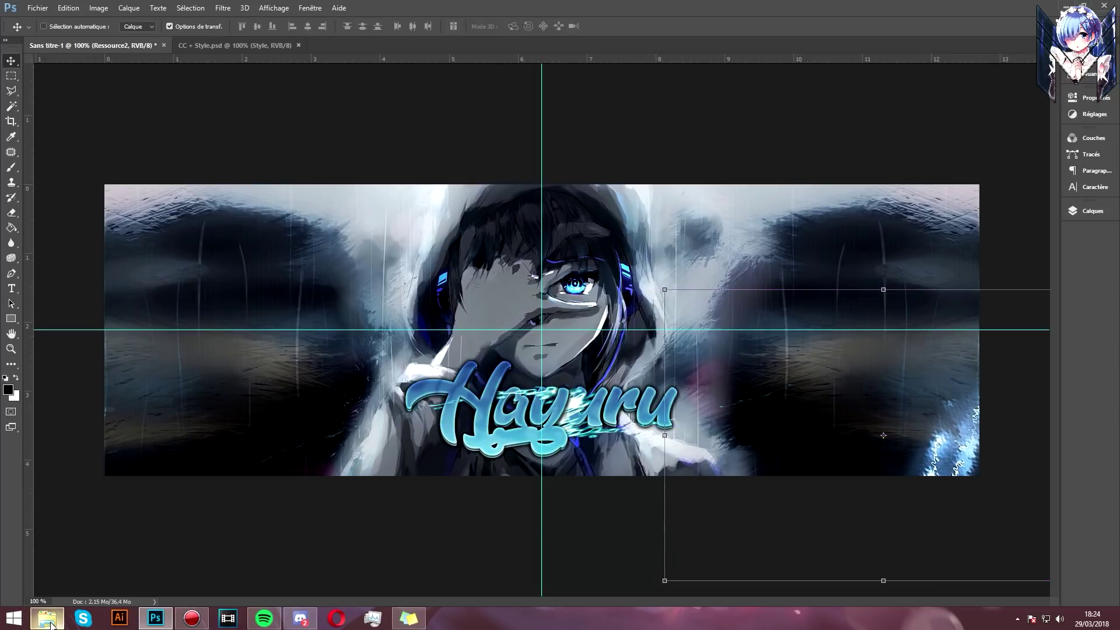
Step: Place the Ressource3 flame texture on the banner and shrink it
click(47, 618)
drag(815, 312, 234, 315)
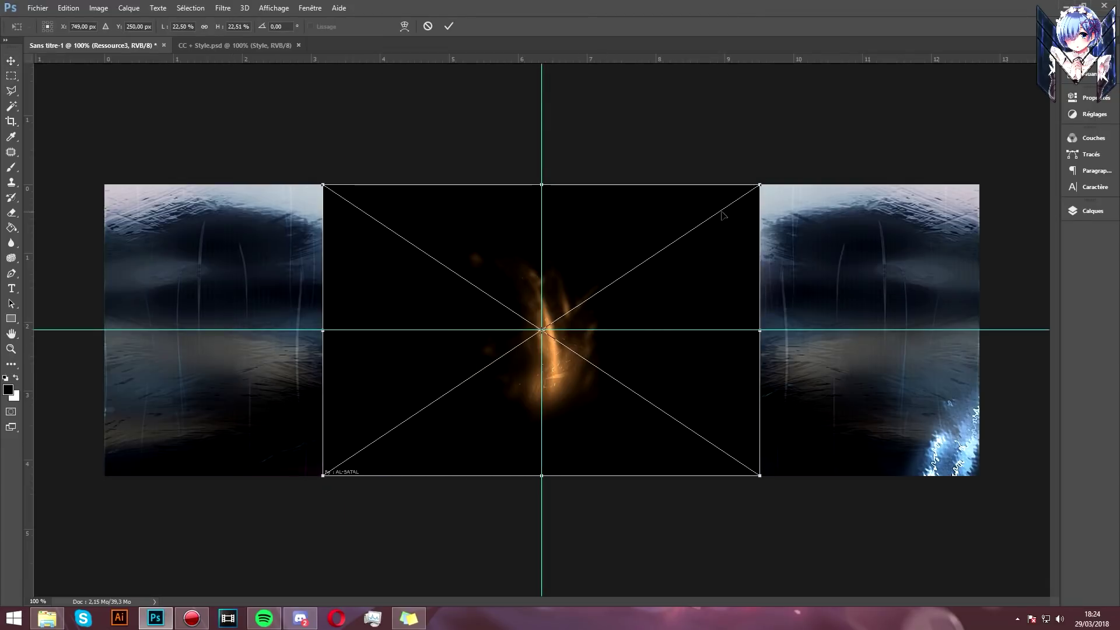
drag(759, 185, 616, 256)
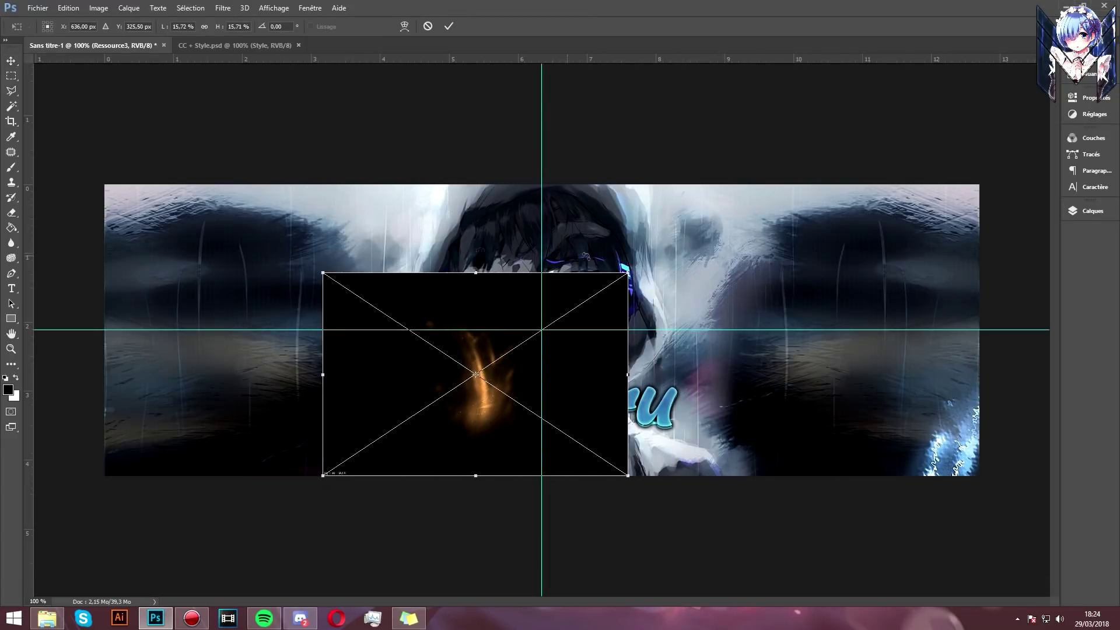
click(10, 214)
click(525, 239)
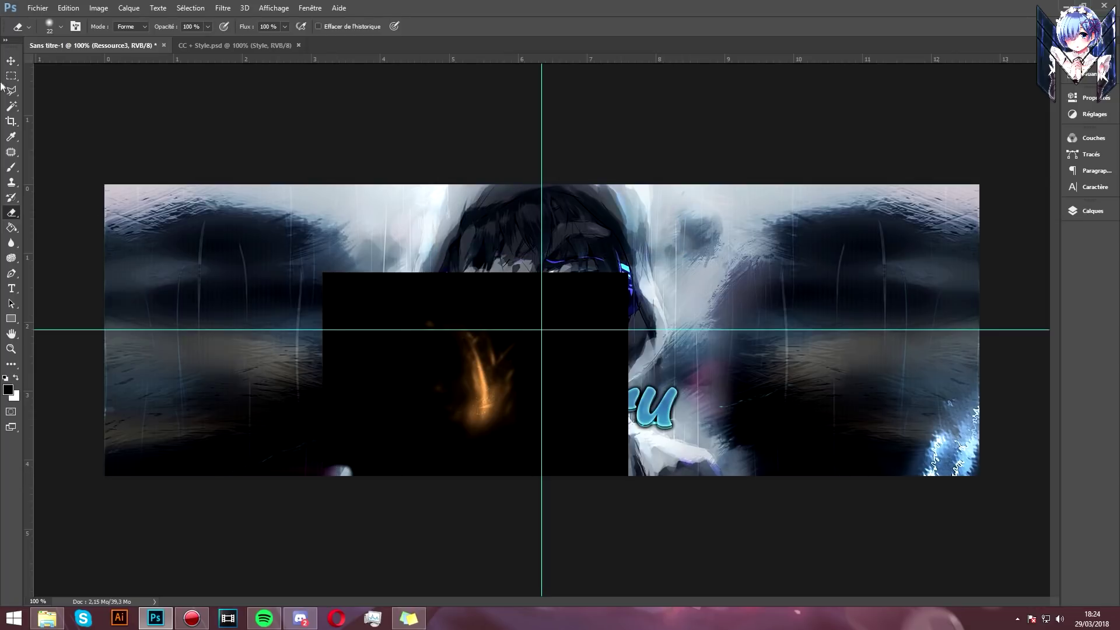
click(11, 60)
Step: Blend the flame layer as Superposition at 40% opacity and move it over the character's face
click(1085, 211)
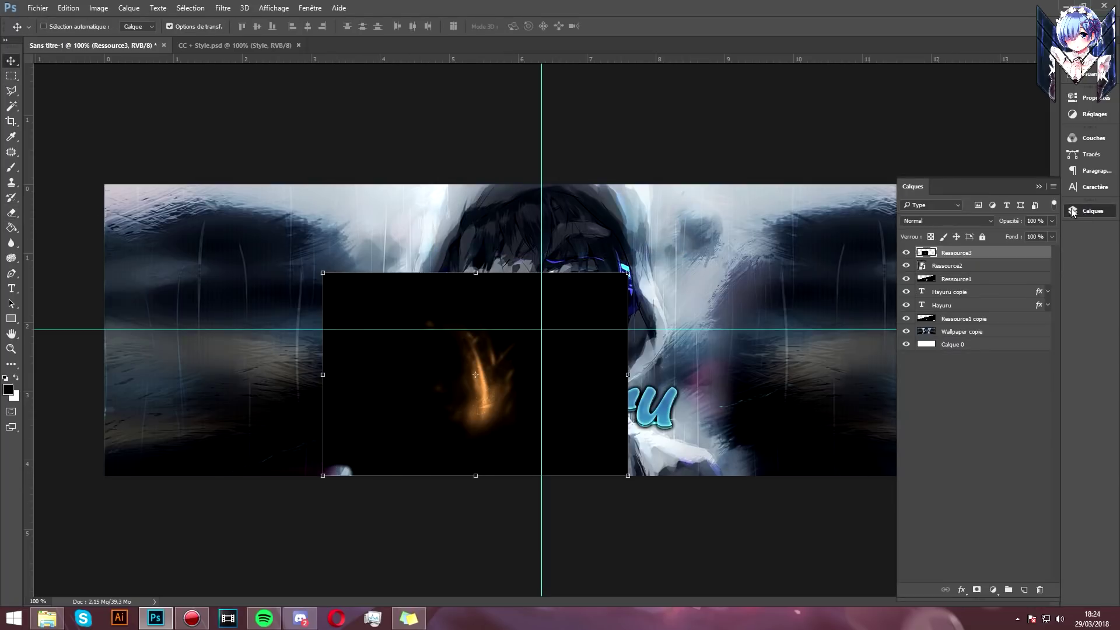
click(957, 222)
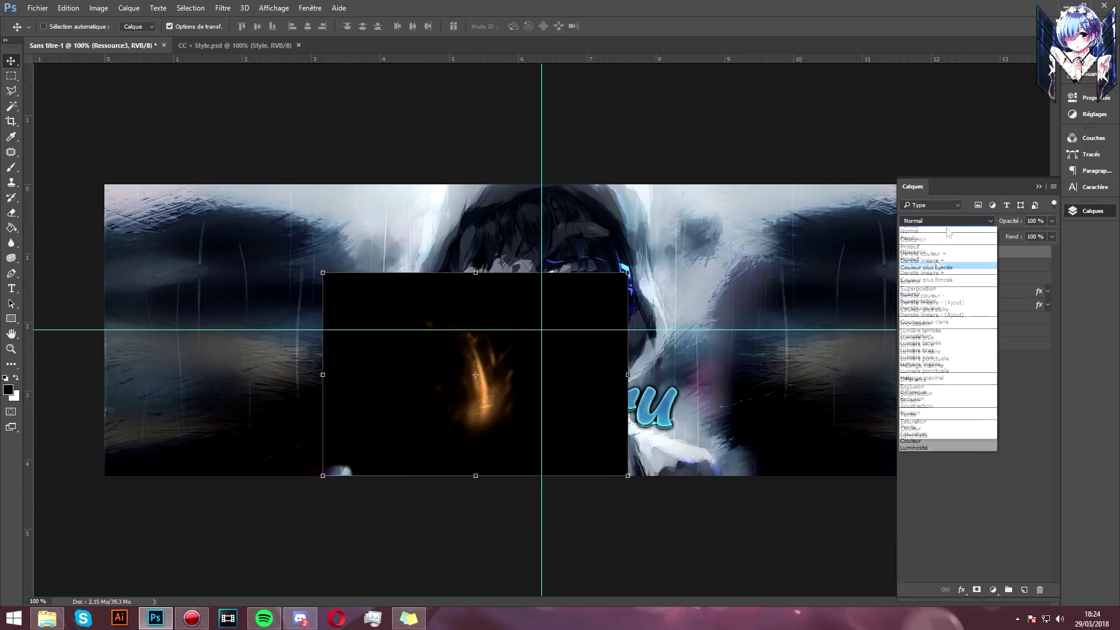
click(933, 299)
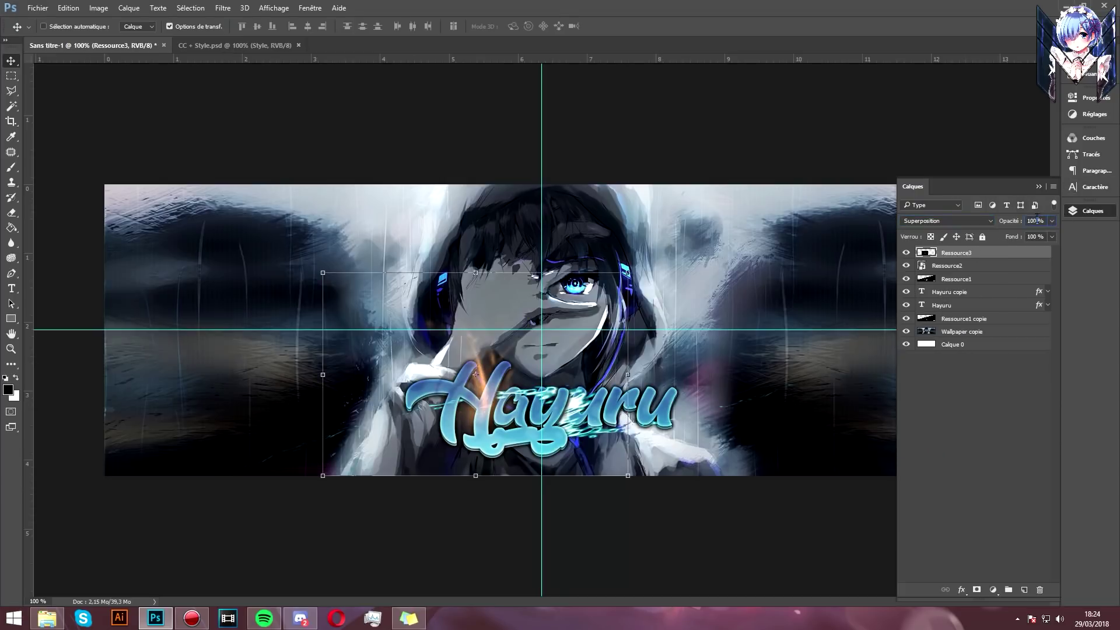
drag(1015, 221, 998, 226)
drag(504, 435, 604, 308)
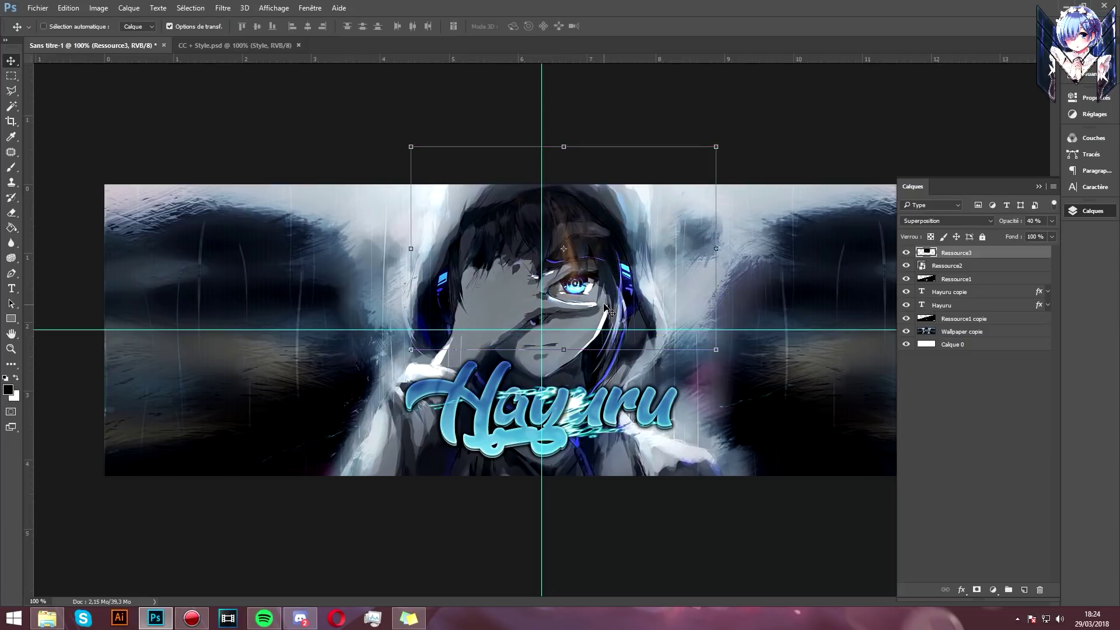
key(ctrl+u)
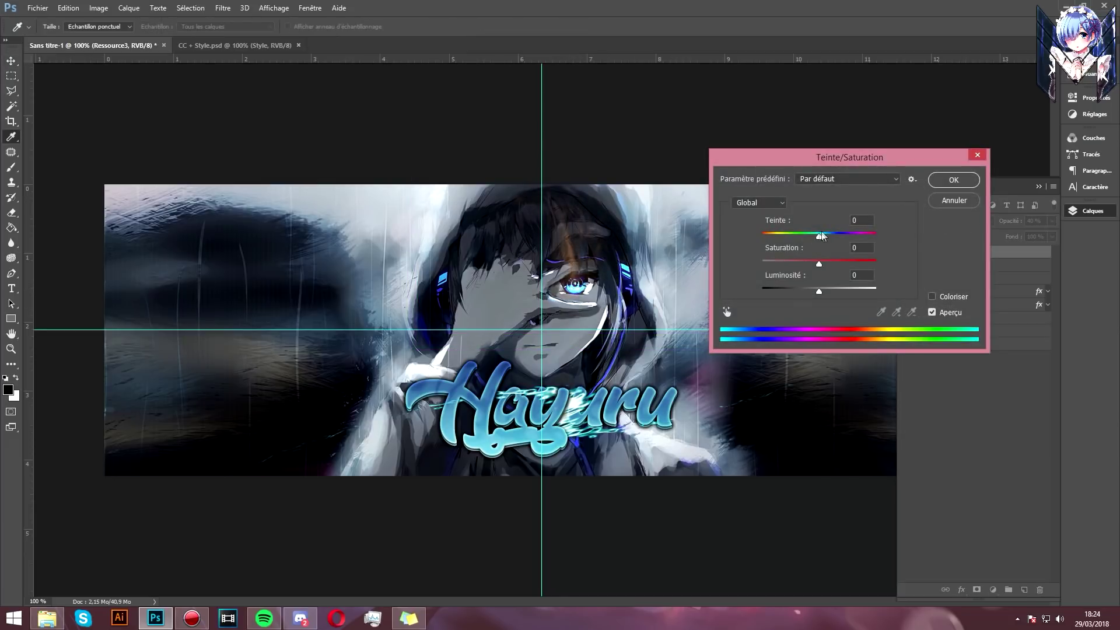
Step: Shift the flame overlay's hue to +177 and apply it
drag(834, 235, 873, 234)
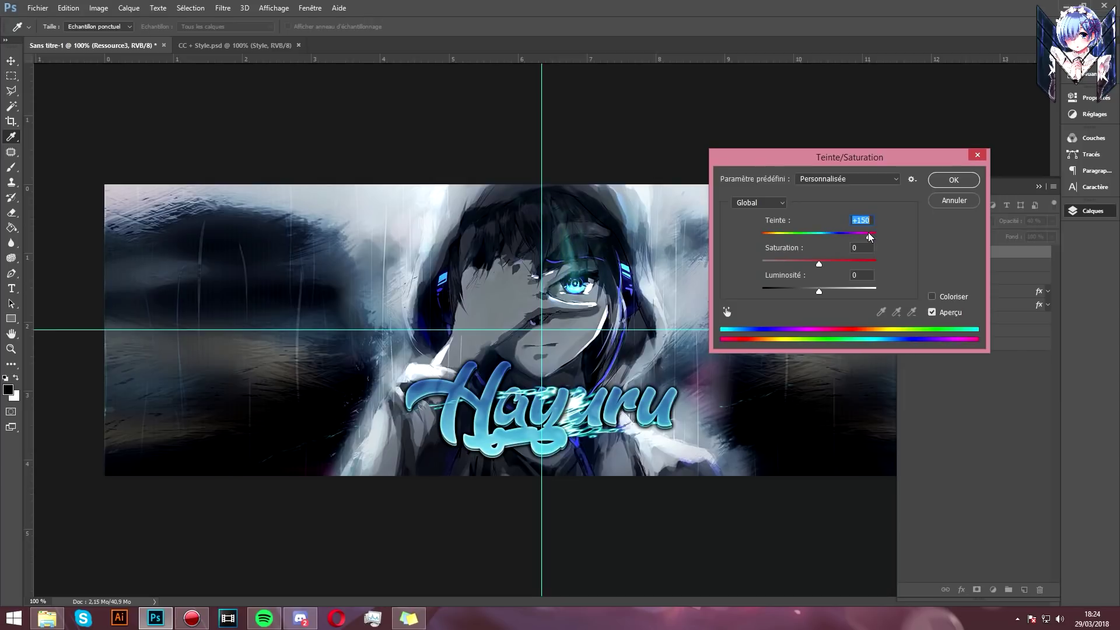
drag(871, 236, 753, 241)
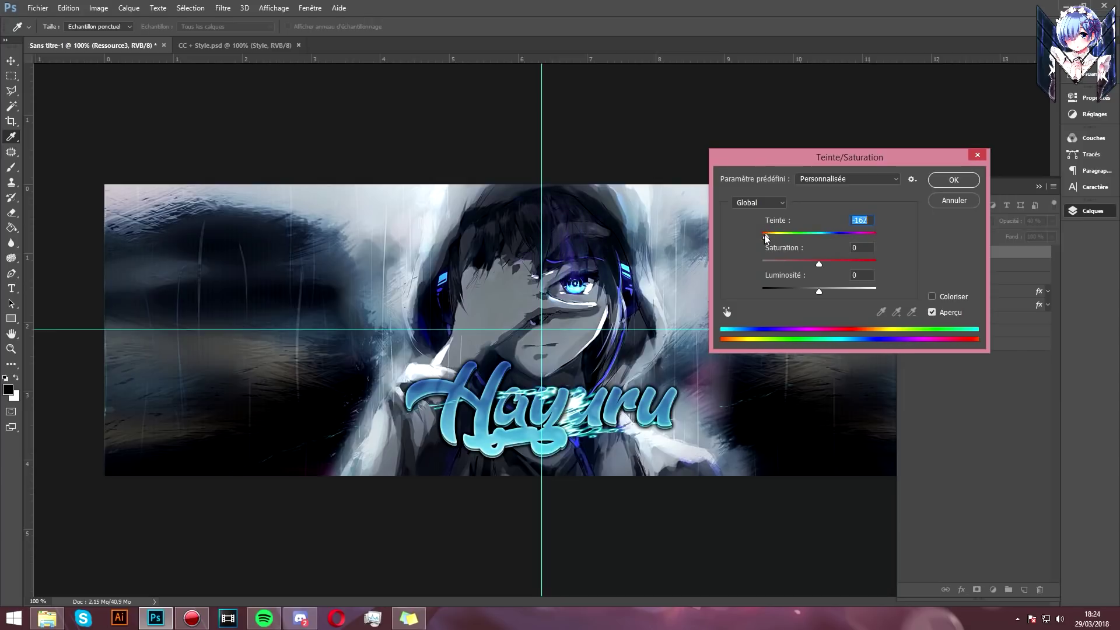
drag(855, 232, 875, 236)
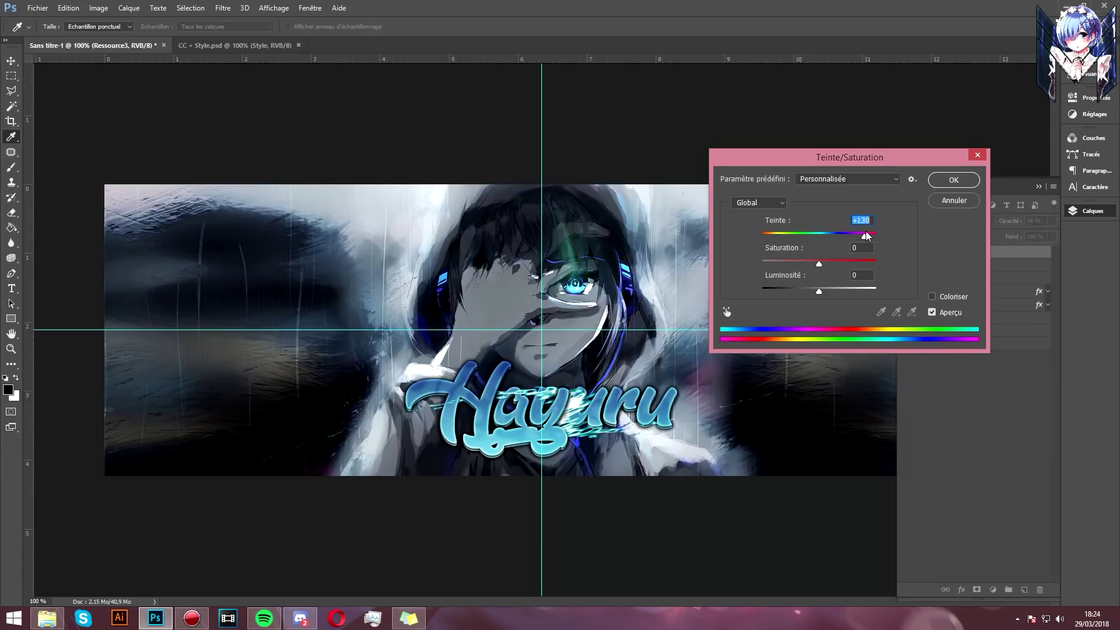
drag(874, 236, 875, 239)
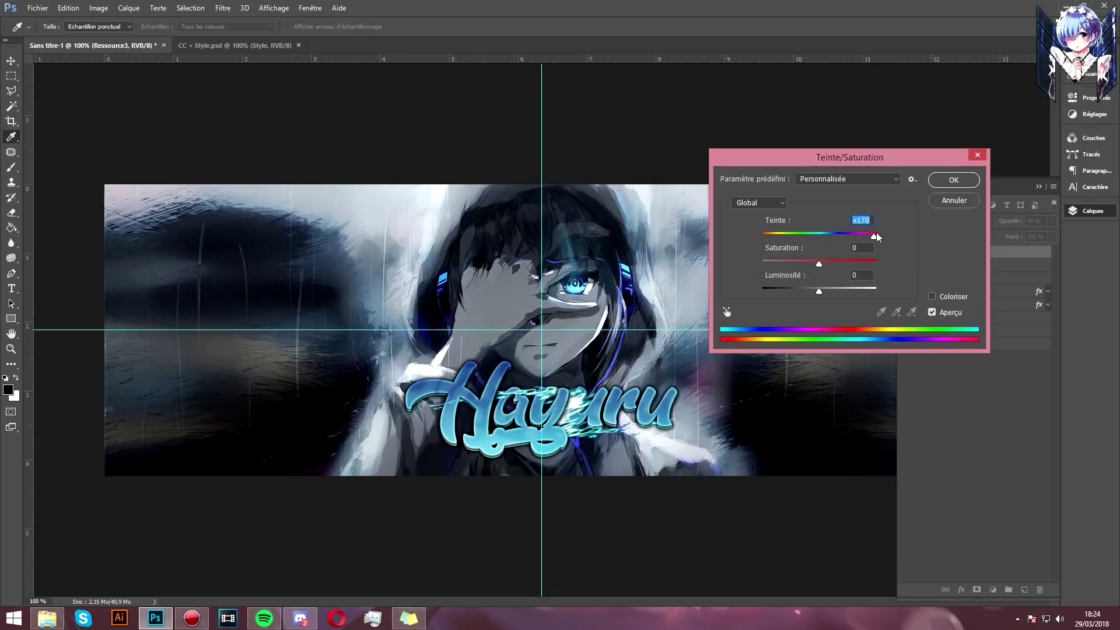
click(953, 181)
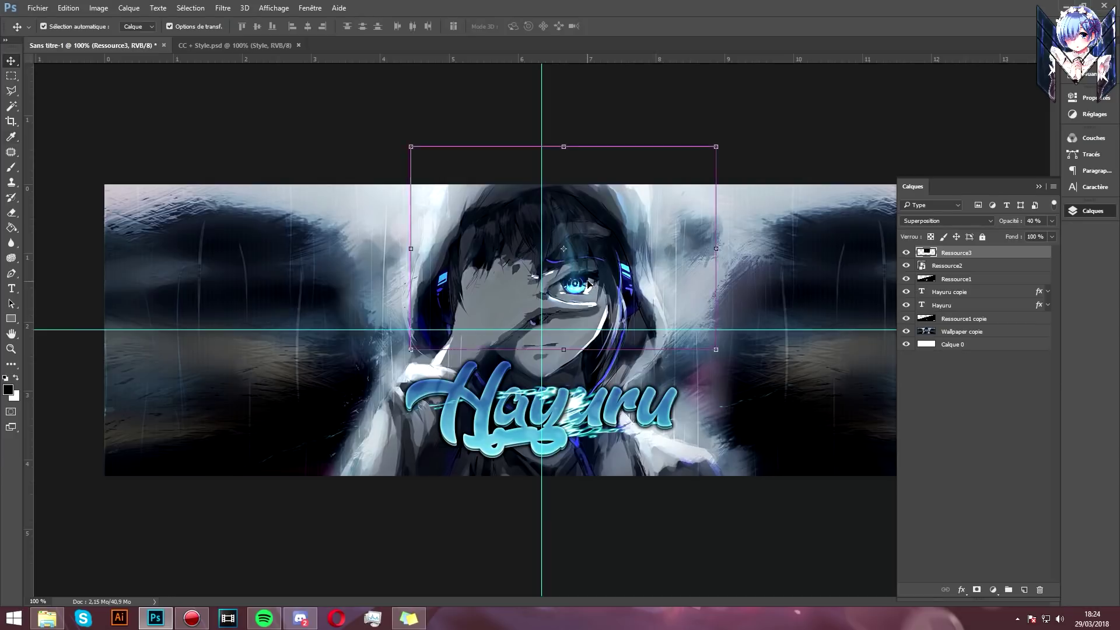
Step: Reopen and dismiss Hue/Saturation, then cancel a trial 43% resize of the flame
key(ctrl+u)
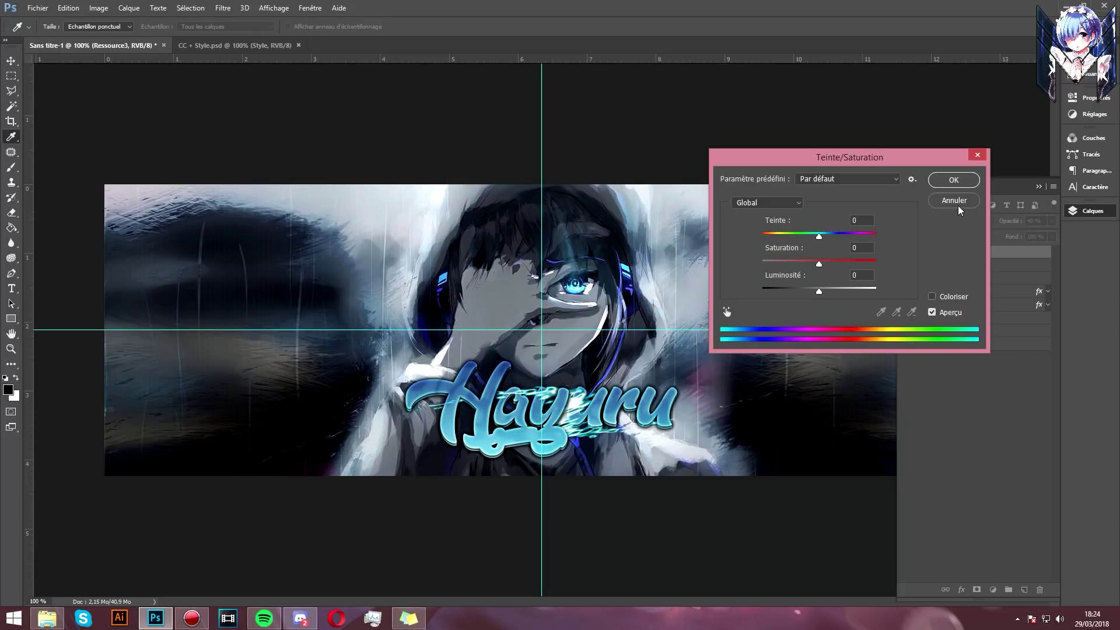
click(957, 203)
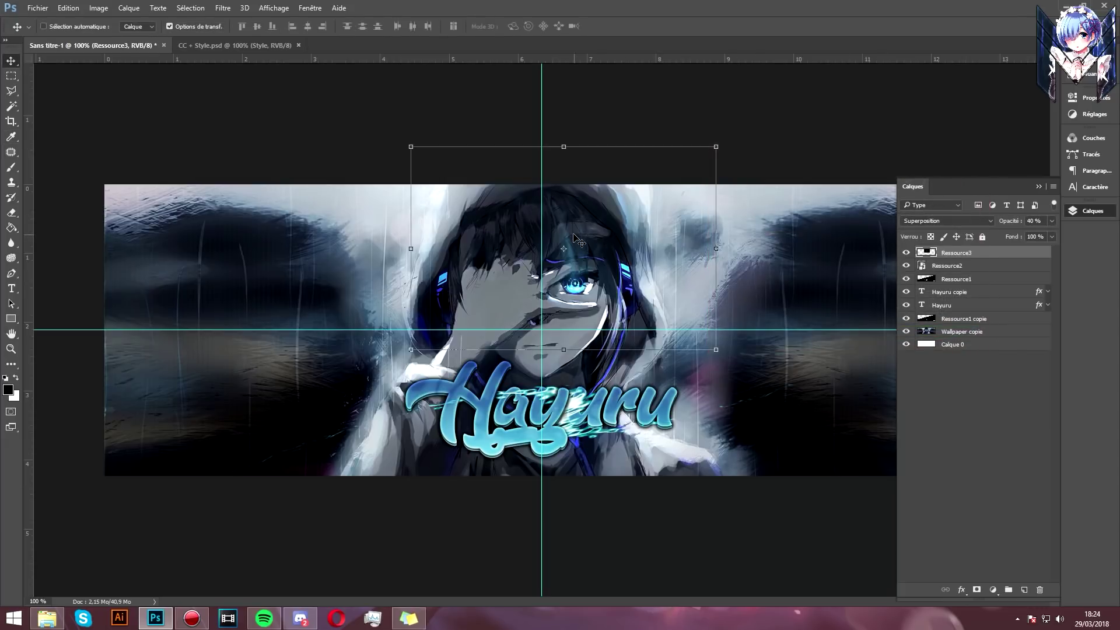
mouse_move(716, 147)
mouse_down()
mouse_move(580, 313)
mouse_move(619, 200)
mouse_up()
key(Escape)
click(46, 620)
Step: Place the Ressource4 golden glow, rasterize it, and erase its credit text
click(46, 621)
drag(484, 374, 328, 326)
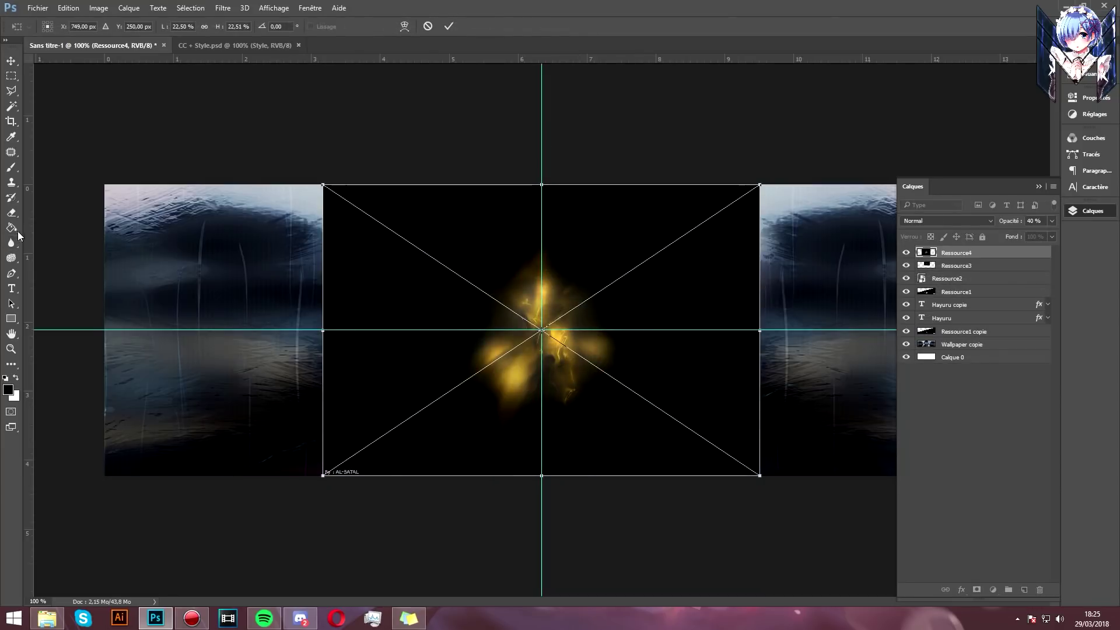
key(Return)
key(e)
click(248, 212)
click(530, 239)
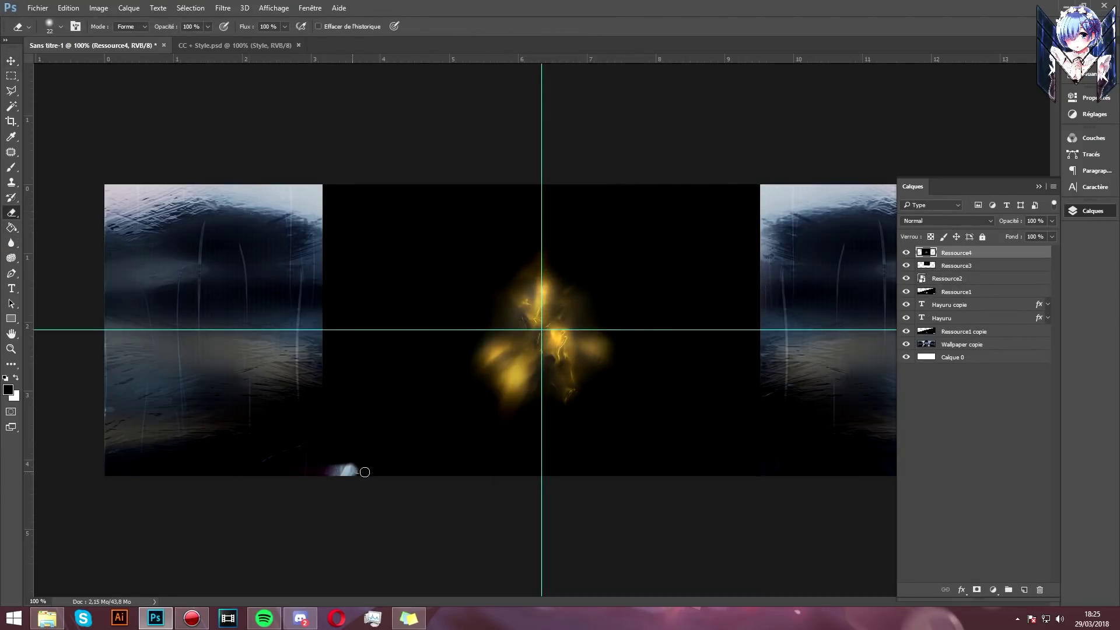
Step: Blend the glow as Superposition at 50% opacity and scale it to 26% over the eye
key(ctrl+t)
click(948, 221)
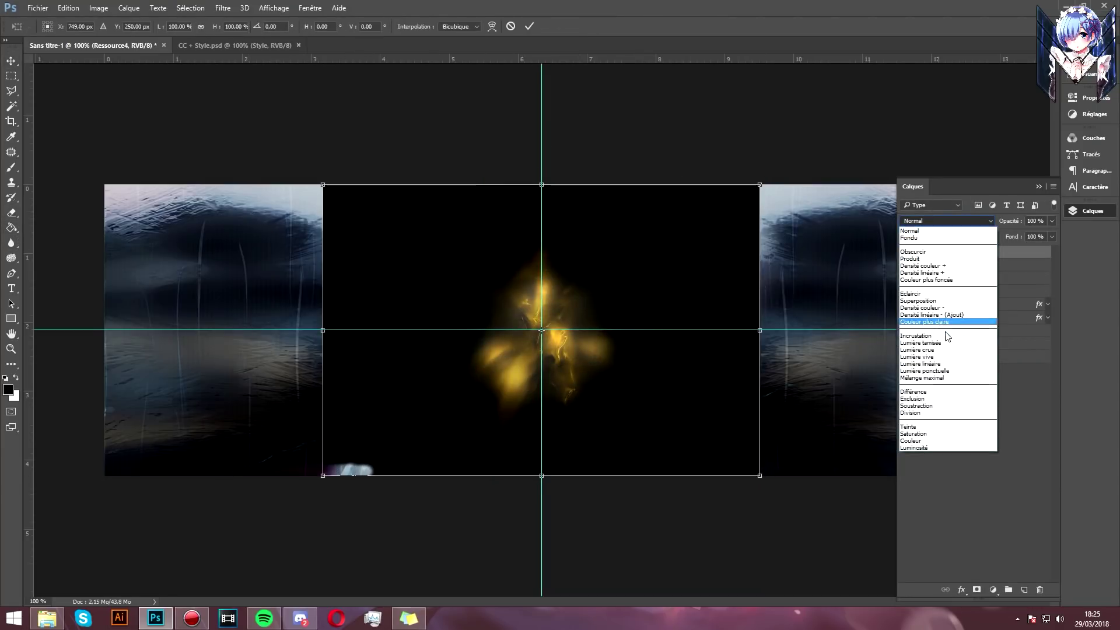
click(933, 301)
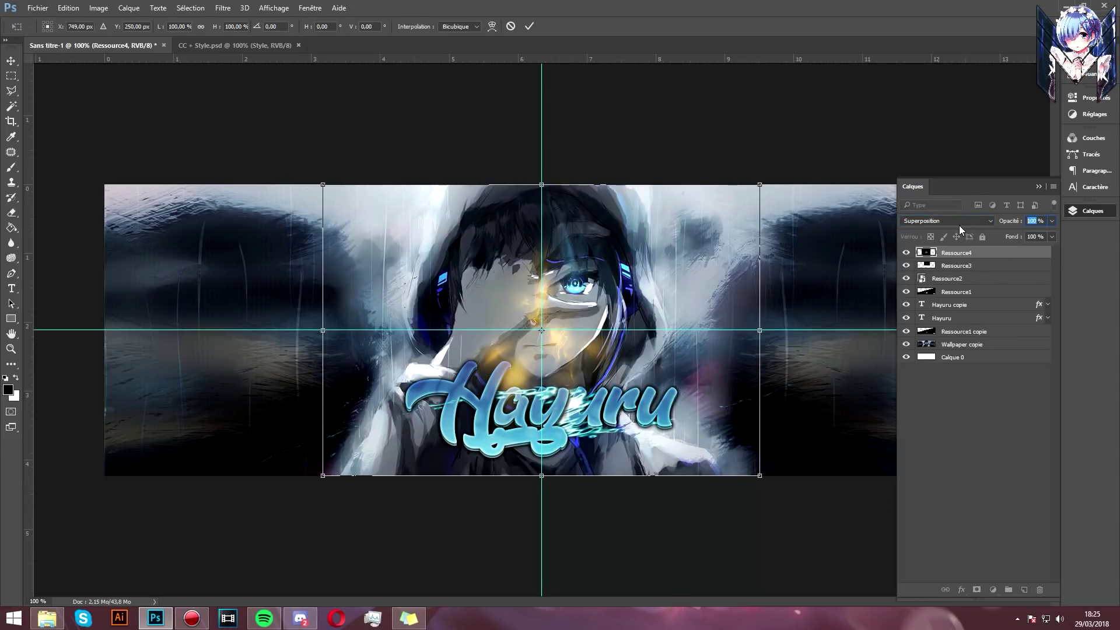
click(1033, 223)
text(40)
mouse_move(758, 182)
mouse_down()
mouse_move(399, 446)
mouse_move(589, 299)
mouse_up()
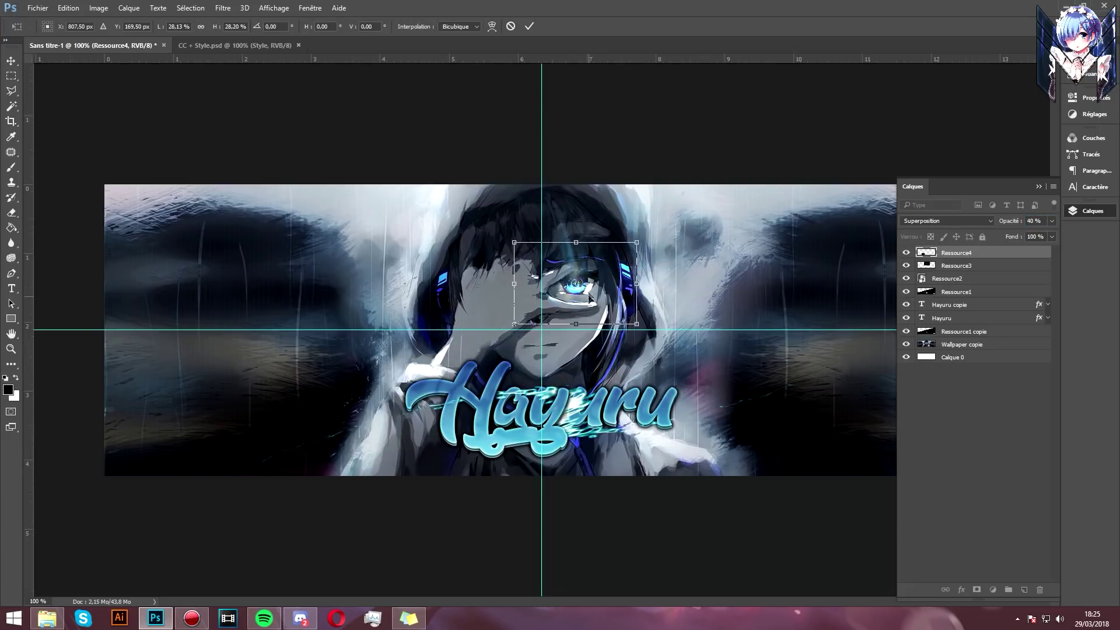
drag(636, 242, 633, 248)
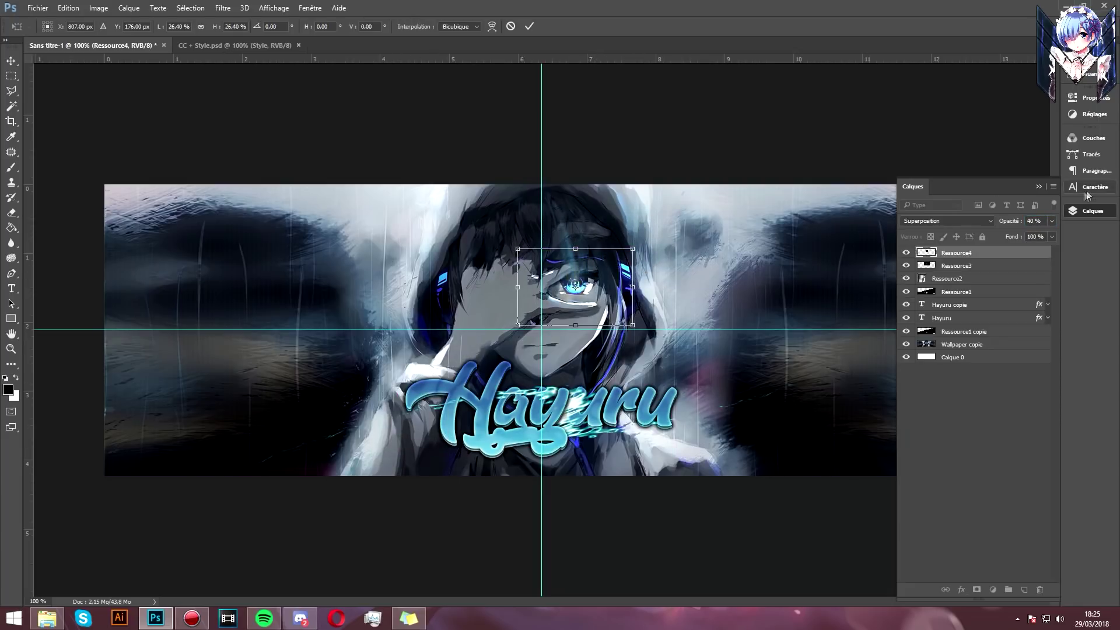
key(shift+Up)
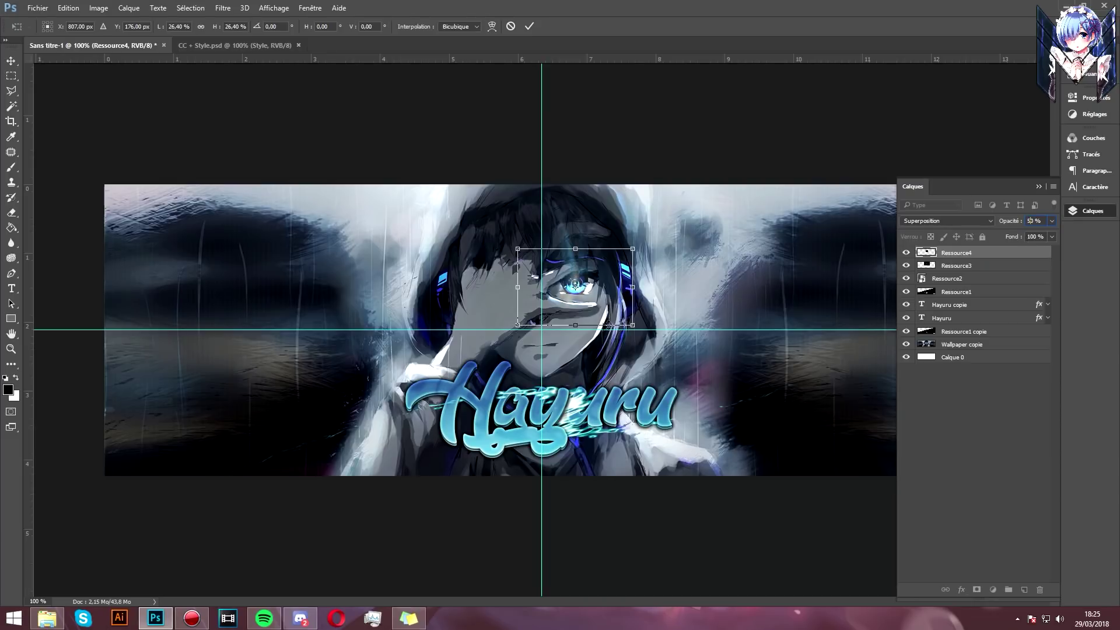
drag(588, 299, 589, 296)
key(Return)
key(ctrl+u)
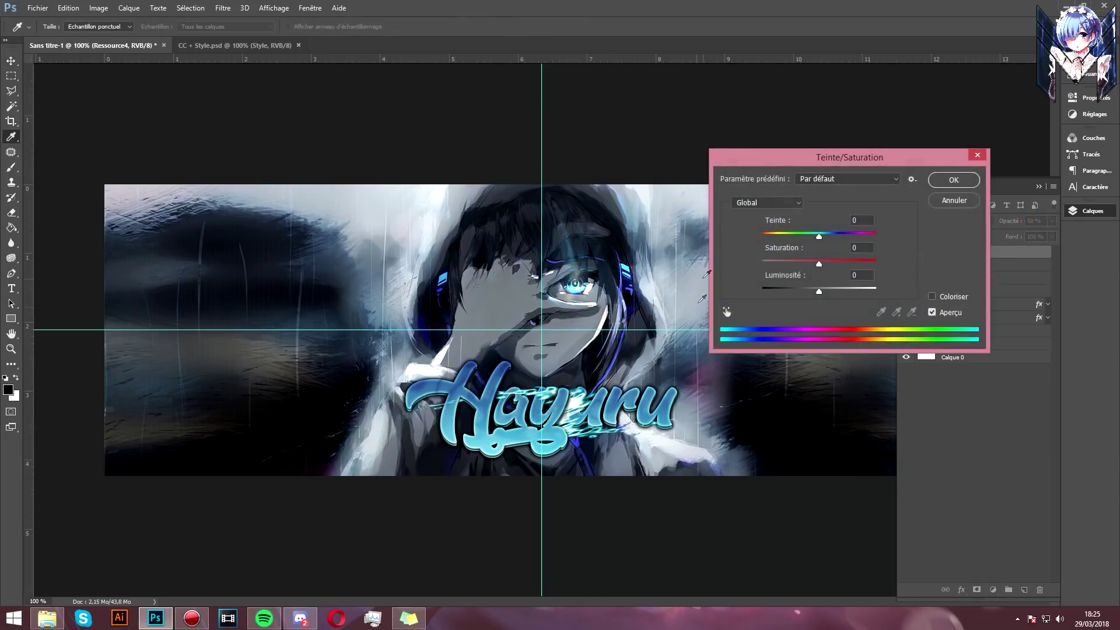
Step: Shift the eye glow's hue to +152 and apply it
drag(835, 235, 885, 244)
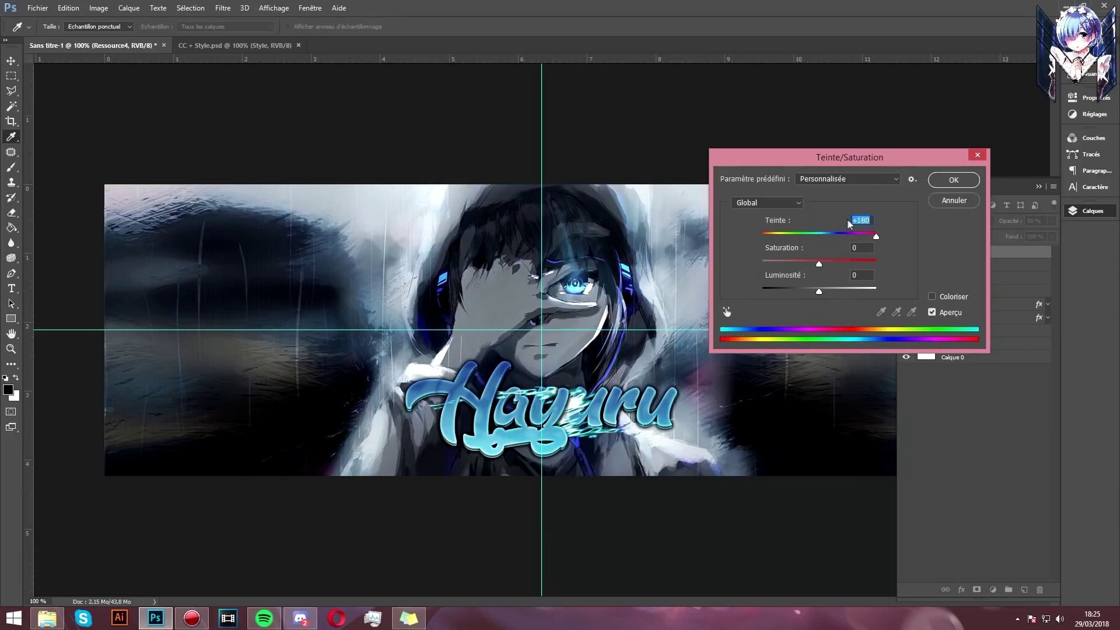
drag(873, 238, 869, 238)
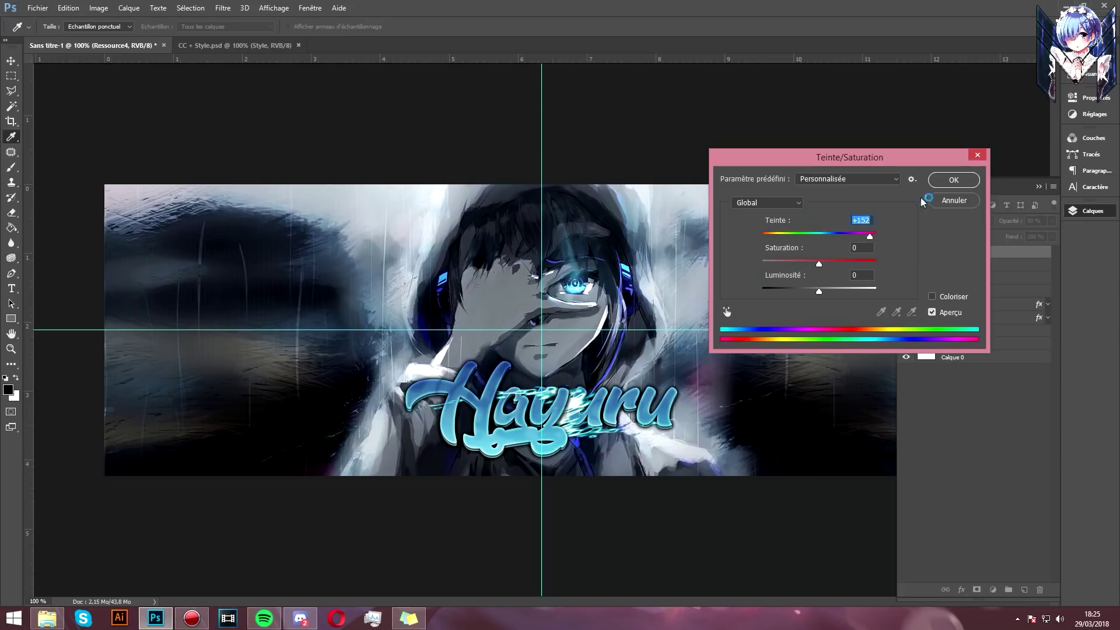
click(954, 182)
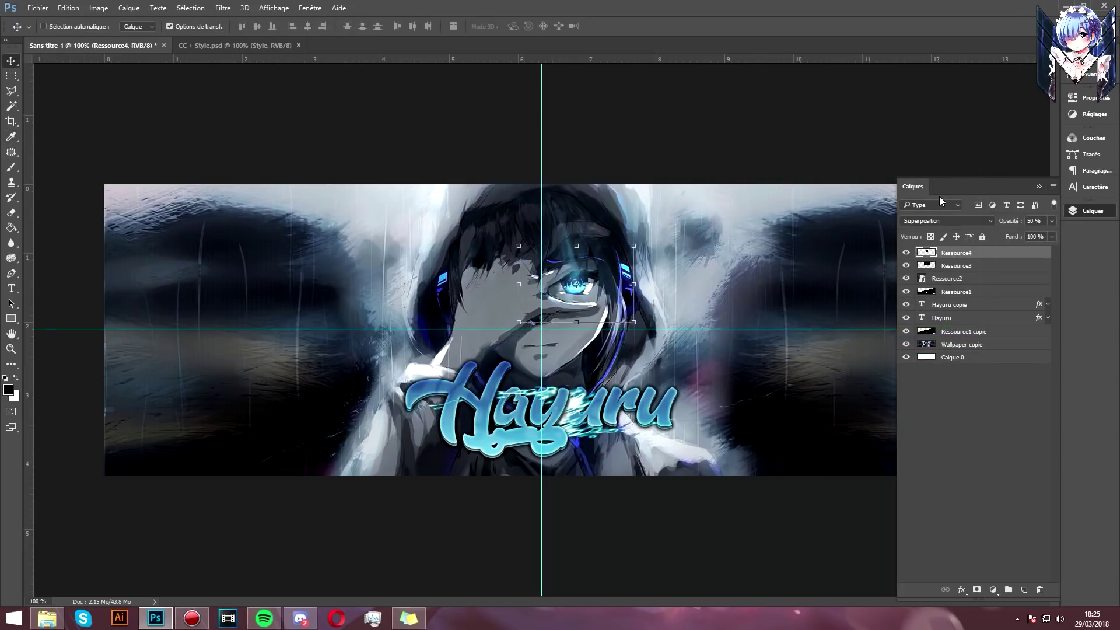
Step: Drag Ressource5 from the TUTO GFX 30032018 folder onto the Photoshop canvas
click(49, 620)
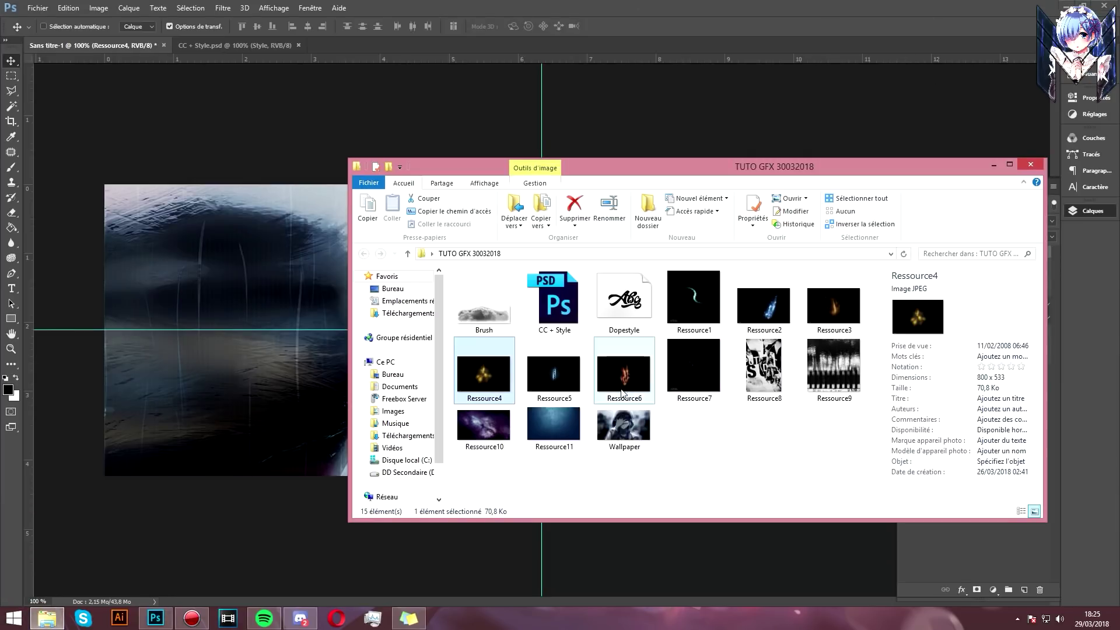
drag(484, 373, 309, 324)
drag(554, 373, 227, 307)
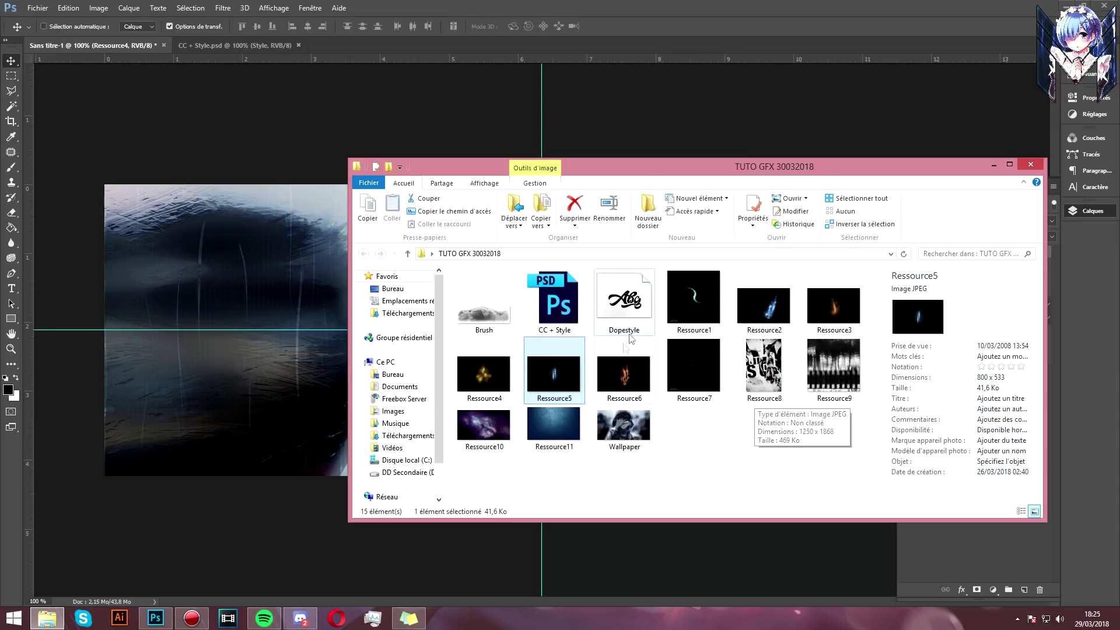
drag(567, 386, 180, 294)
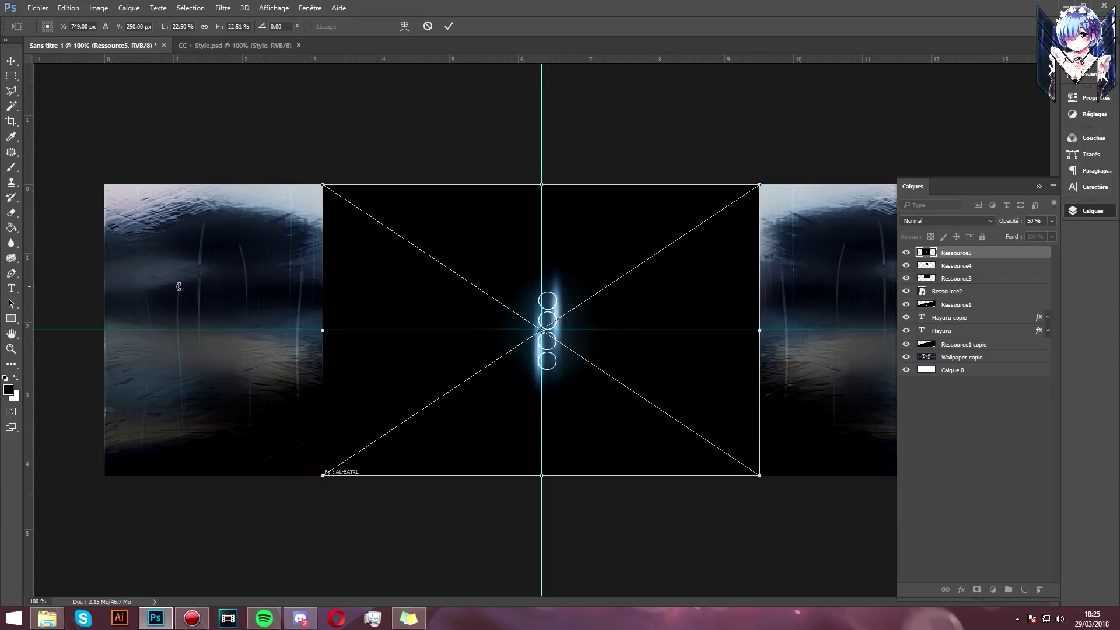
Step: Rasterize Ressource5, erase its credit, blend it as Superposition, and move it bottom-left
key(Return)
key(e)
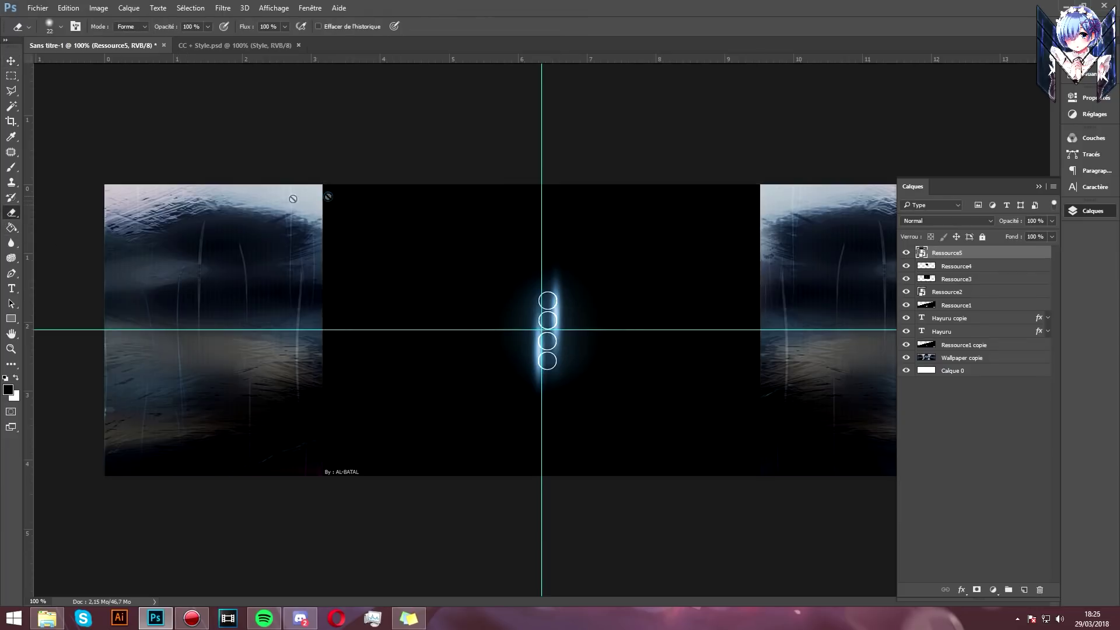
click(510, 239)
click(522, 239)
drag(328, 472, 346, 470)
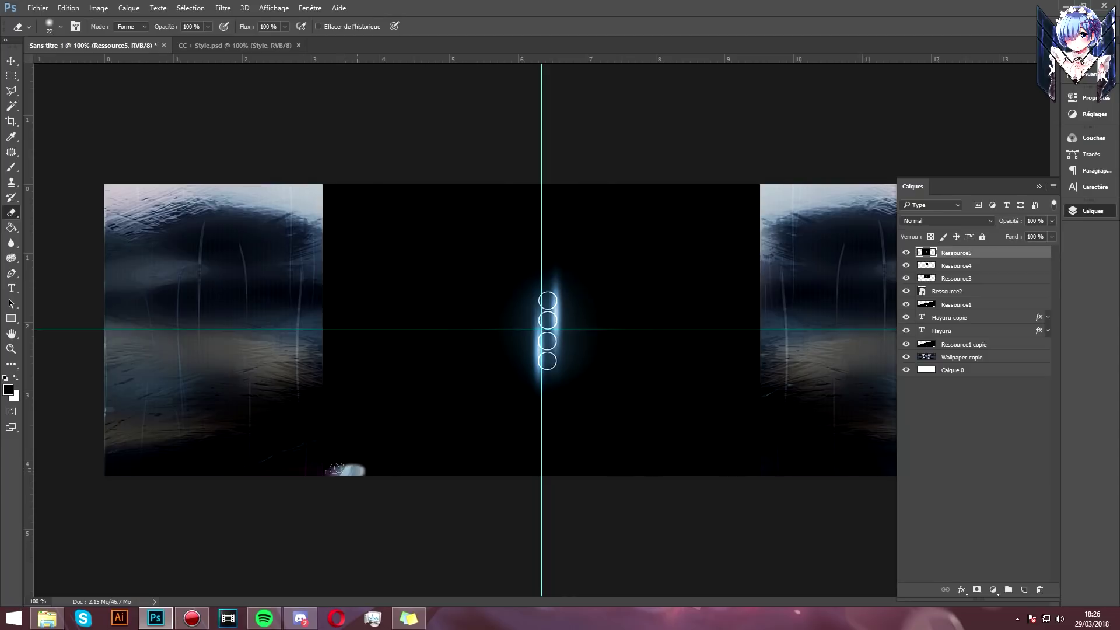
click(11, 60)
click(948, 220)
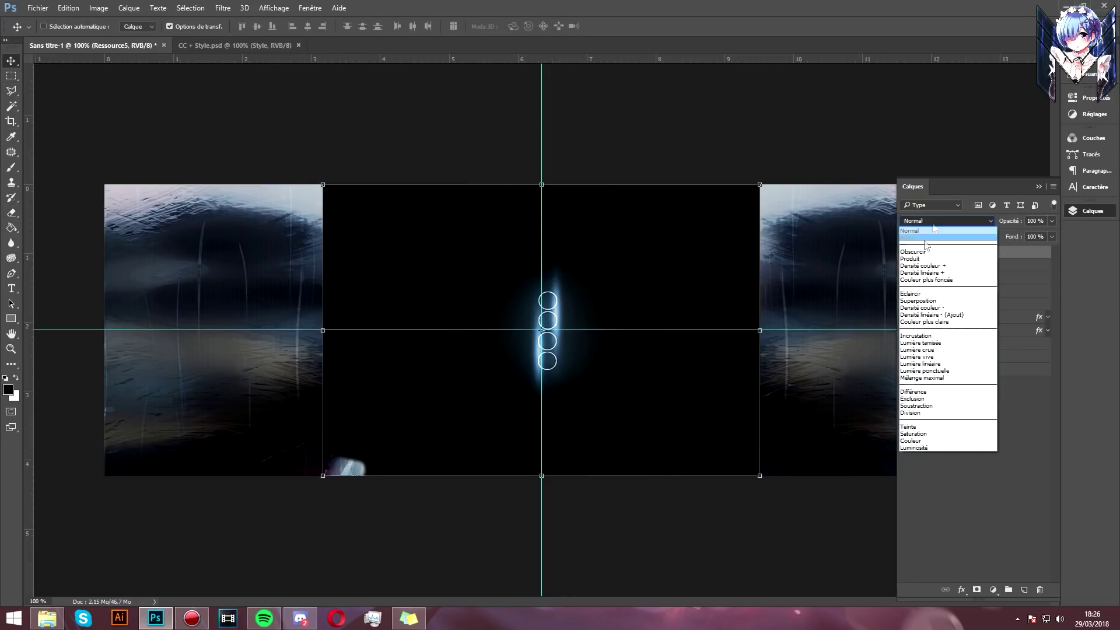
click(933, 311)
drag(652, 354, 187, 377)
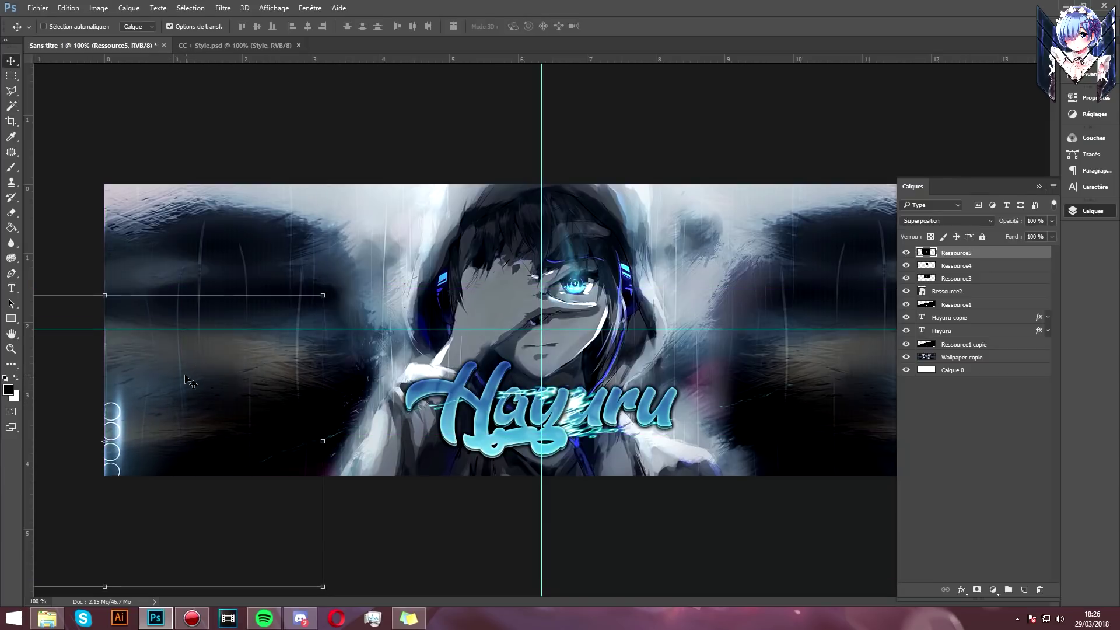
Step: Duplicate the circles layer and place the copy against the banner's top-right edge
key(ctrl+j)
drag(284, 395, 1029, 236)
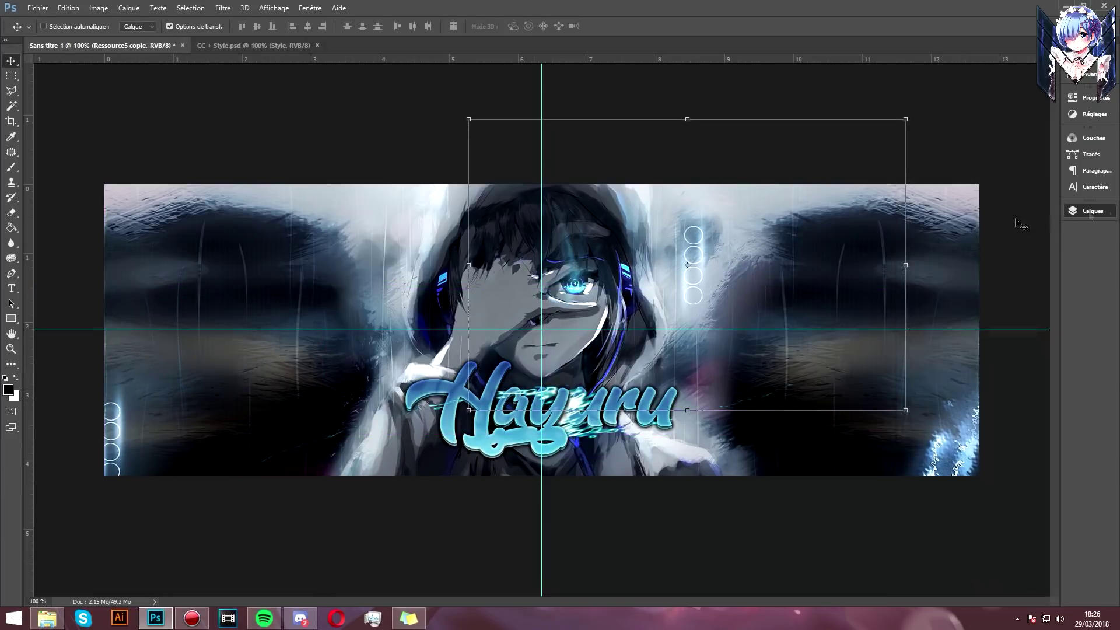
drag(1029, 235, 1030, 236)
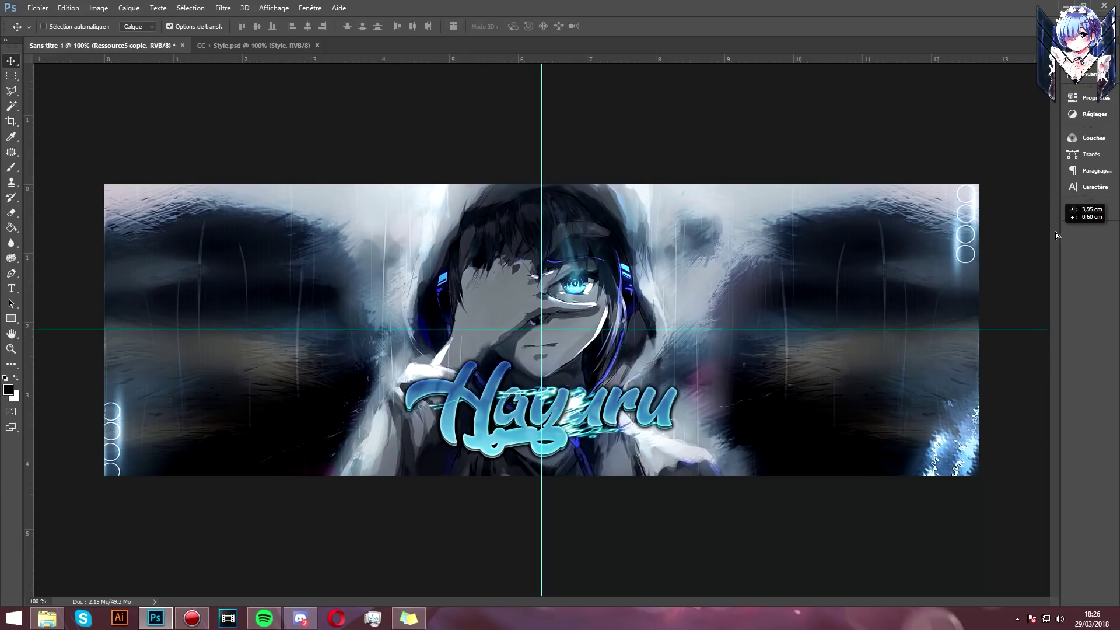
key(ctrl+t)
drag(676, 352, 953, 311)
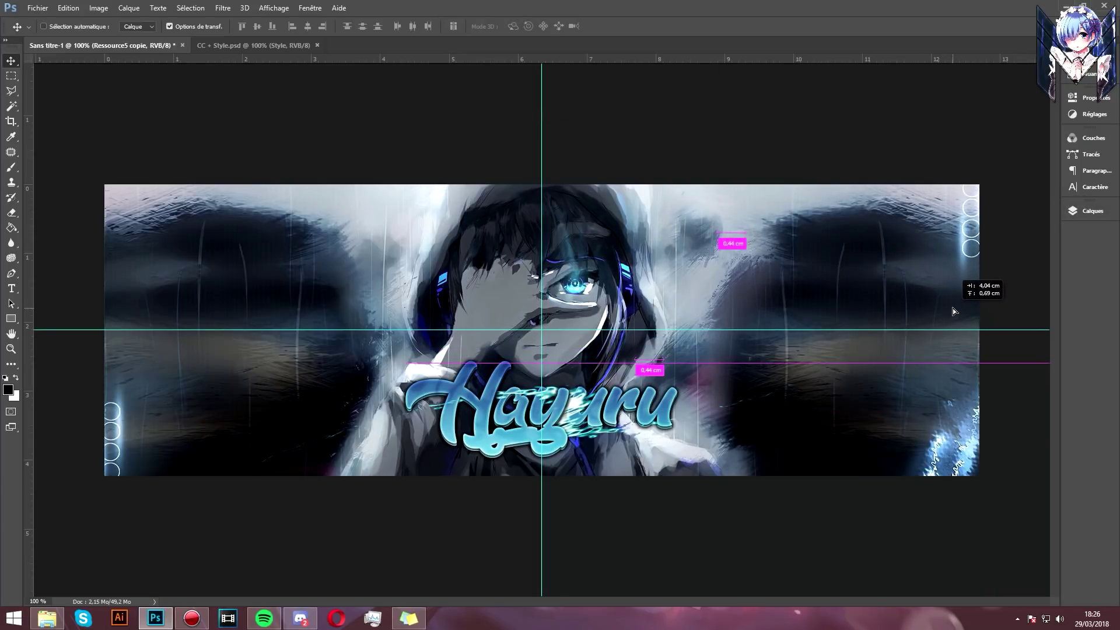
drag(953, 308, 954, 311)
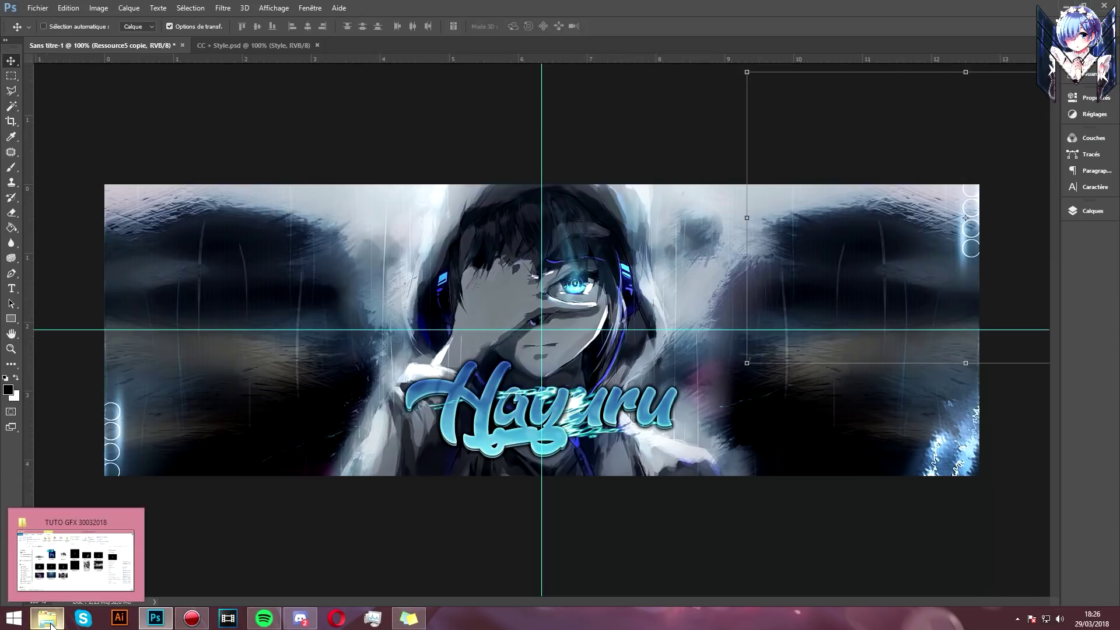
Step: Place the Ressource6 fire image on the banner and enlarge it
click(50, 623)
drag(623, 373, 231, 390)
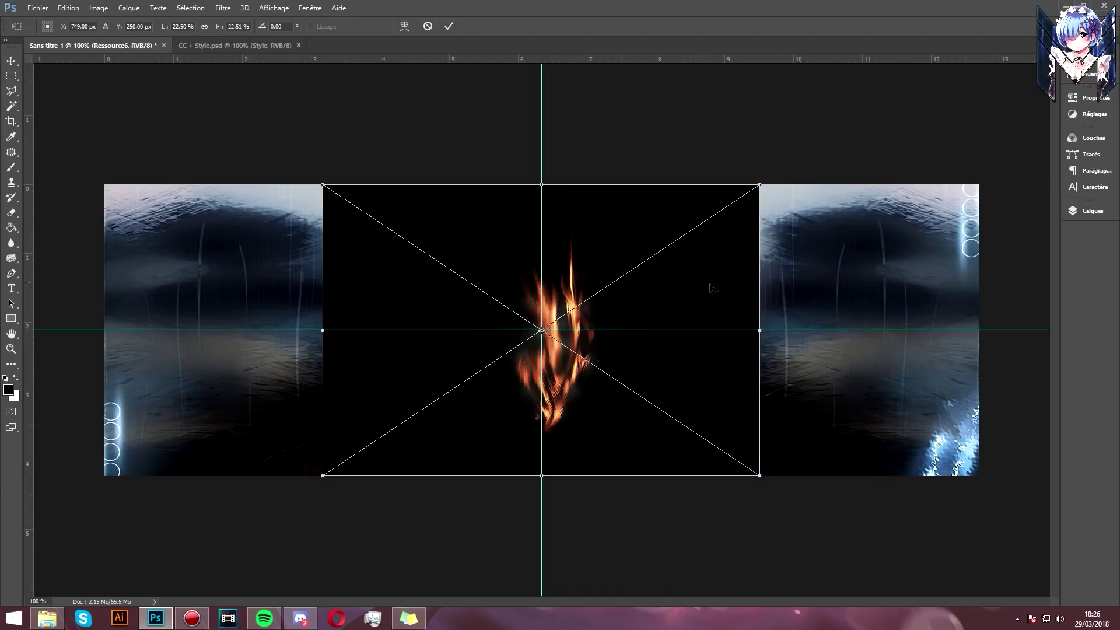
drag(761, 183, 836, 132)
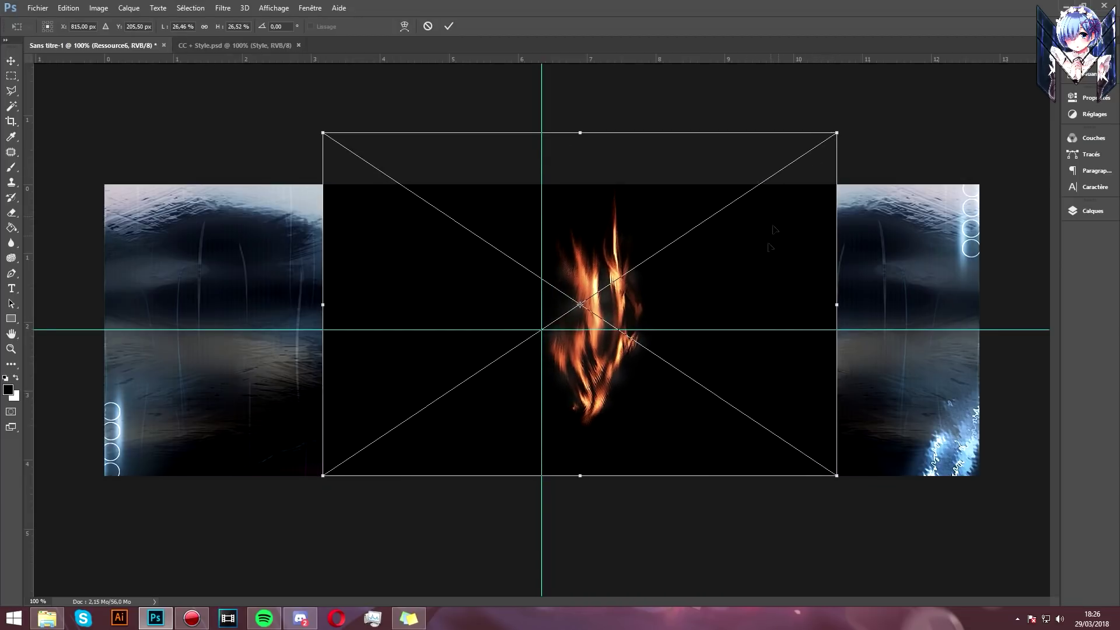
key(Return)
drag(744, 270, 612, 303)
Step: Blend the fire as Superposition, move it bottom-left, and preview Saturation at -100
click(1092, 211)
click(947, 221)
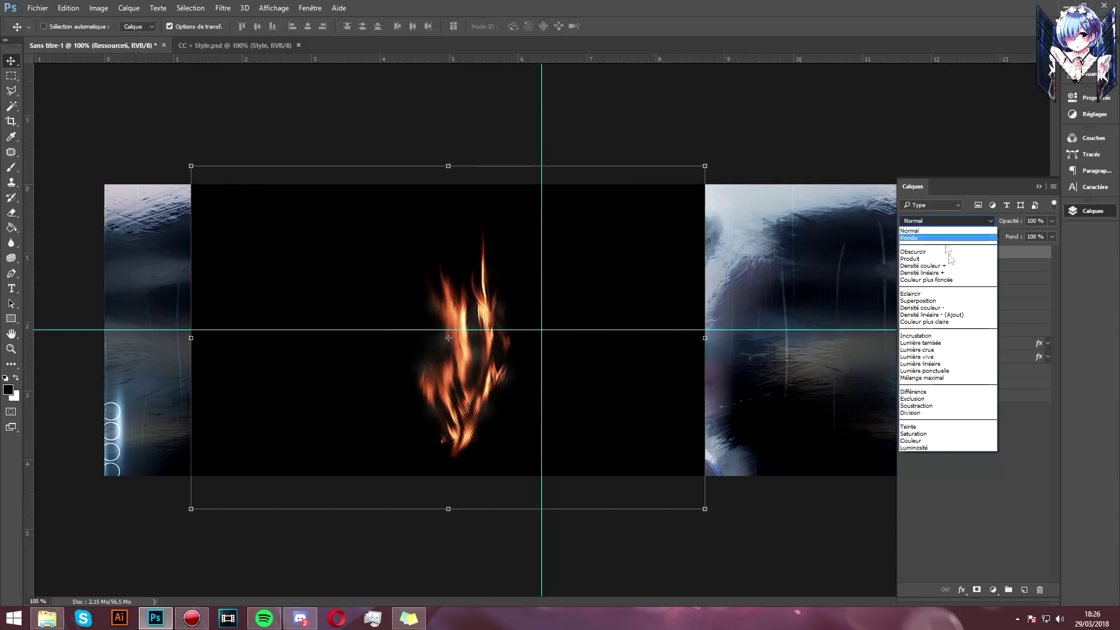
click(945, 301)
drag(501, 398, 125, 477)
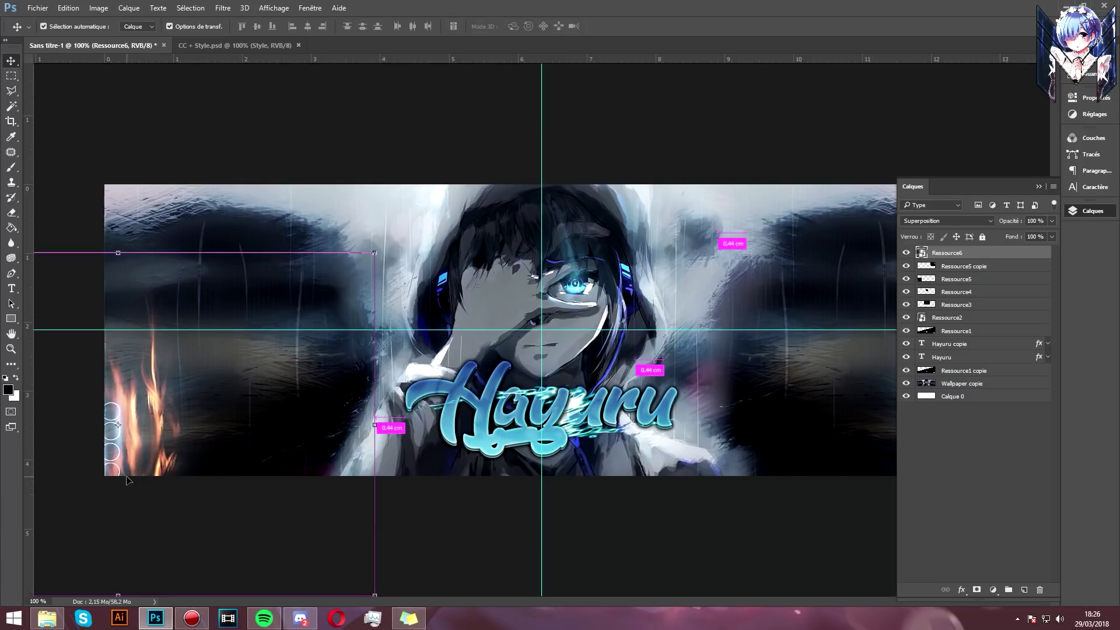
key(ctrl)
key(ctrl+u)
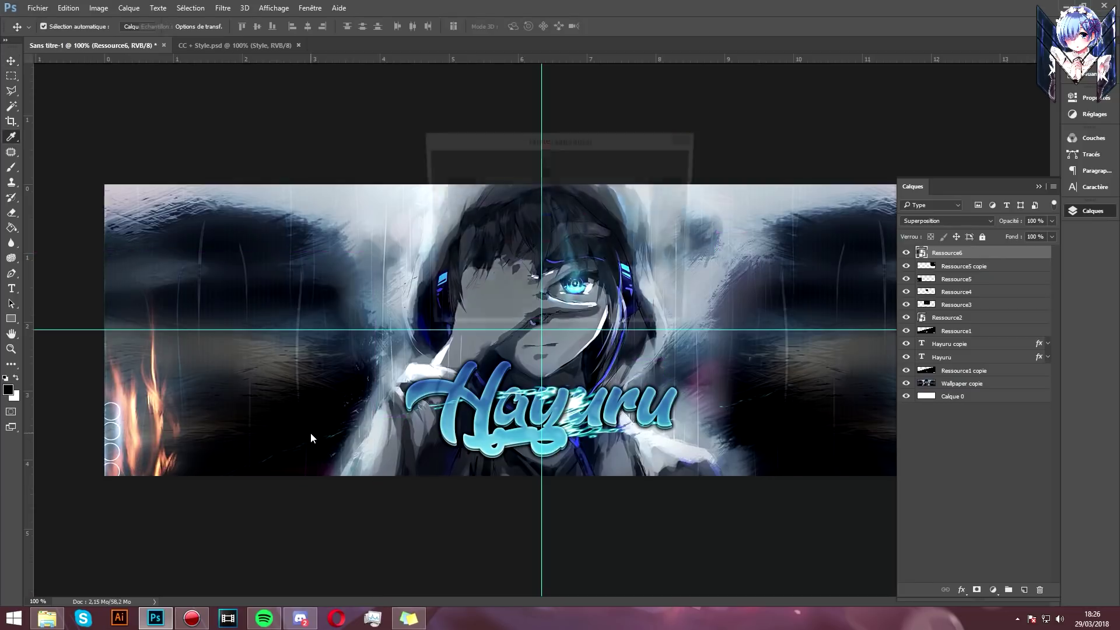
drag(529, 245, 472, 246)
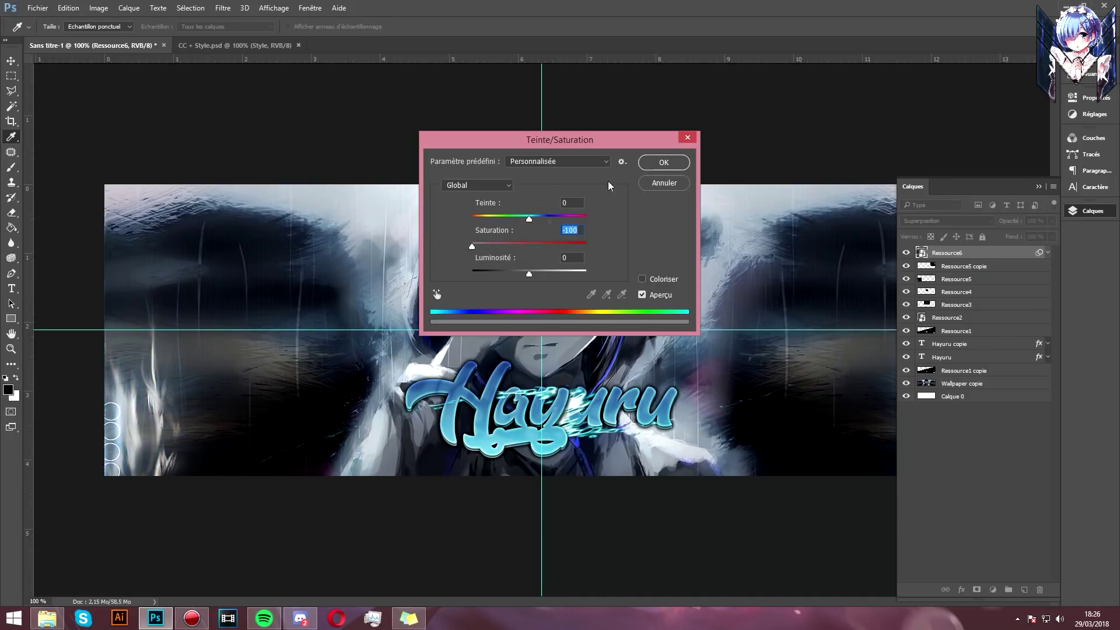
Step: Apply the -100 desaturation, move the white fire to the left edge, and collapse its filter list
key(Return)
mouse_move(206, 429)
mouse_down()
mouse_move(191, 440)
mouse_move(301, 365)
mouse_up()
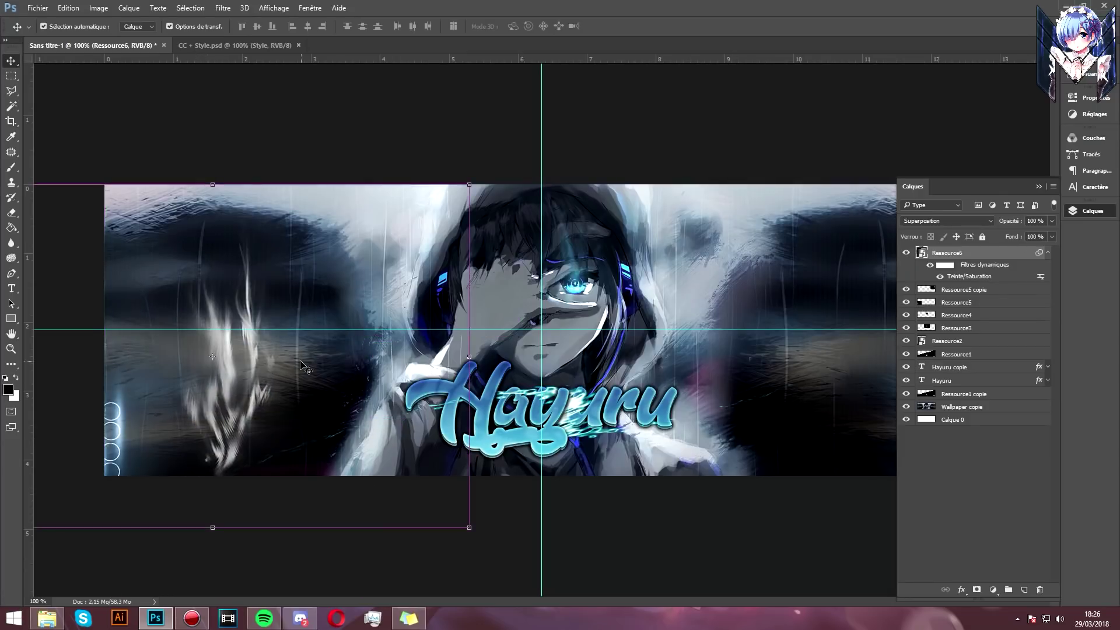
drag(301, 365, 198, 454)
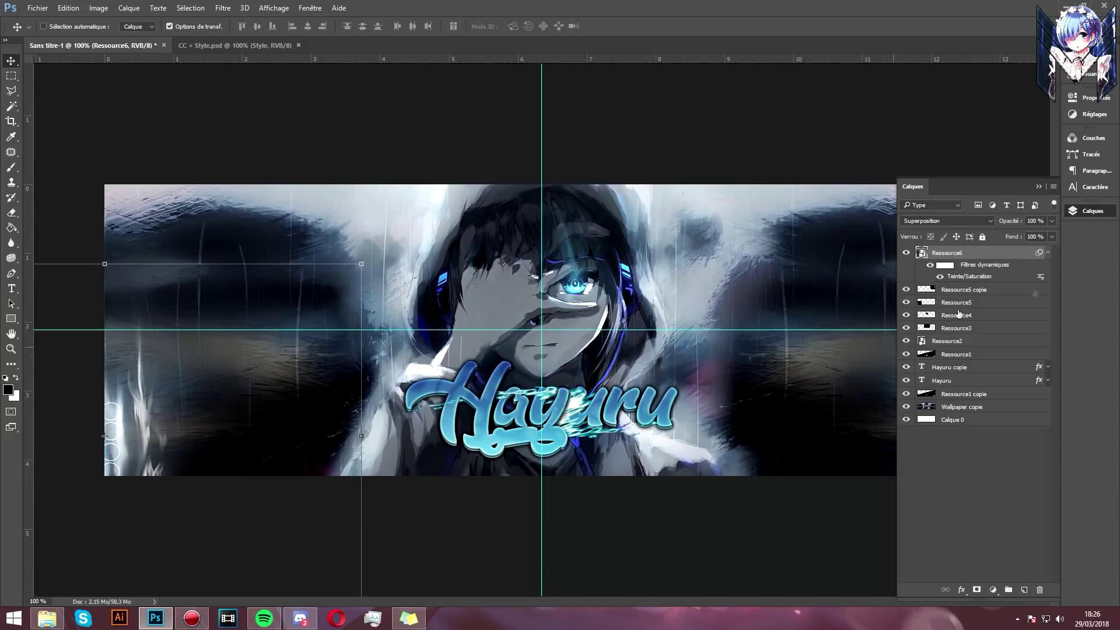
click(1047, 253)
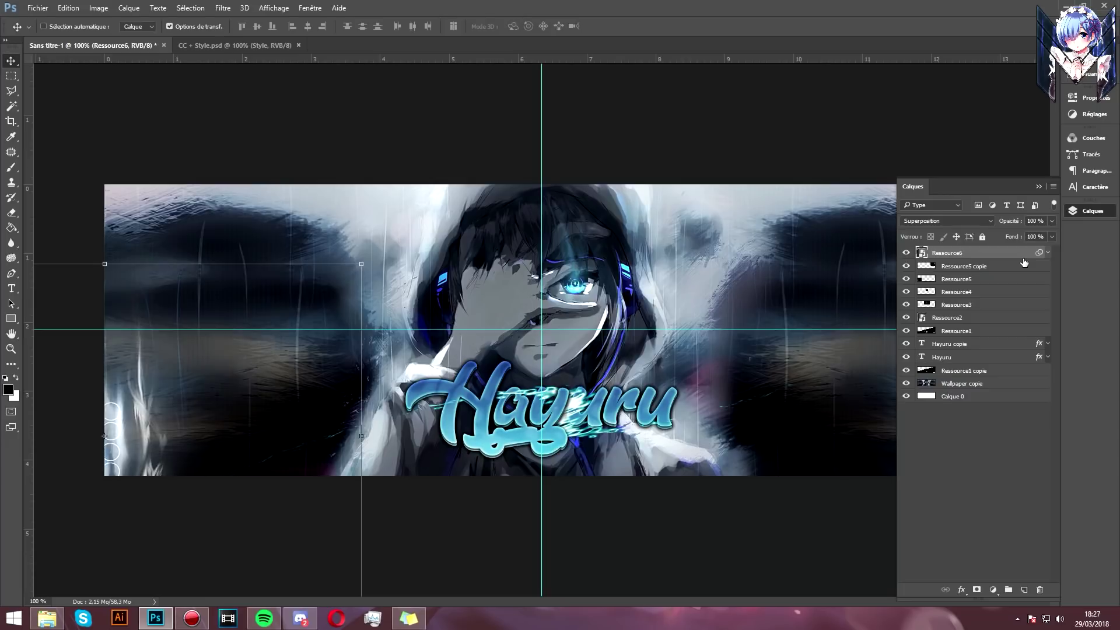
click(46, 618)
Step: Place the Ressource7 star image on the banner, rasterize it and erase its signature
click(703, 374)
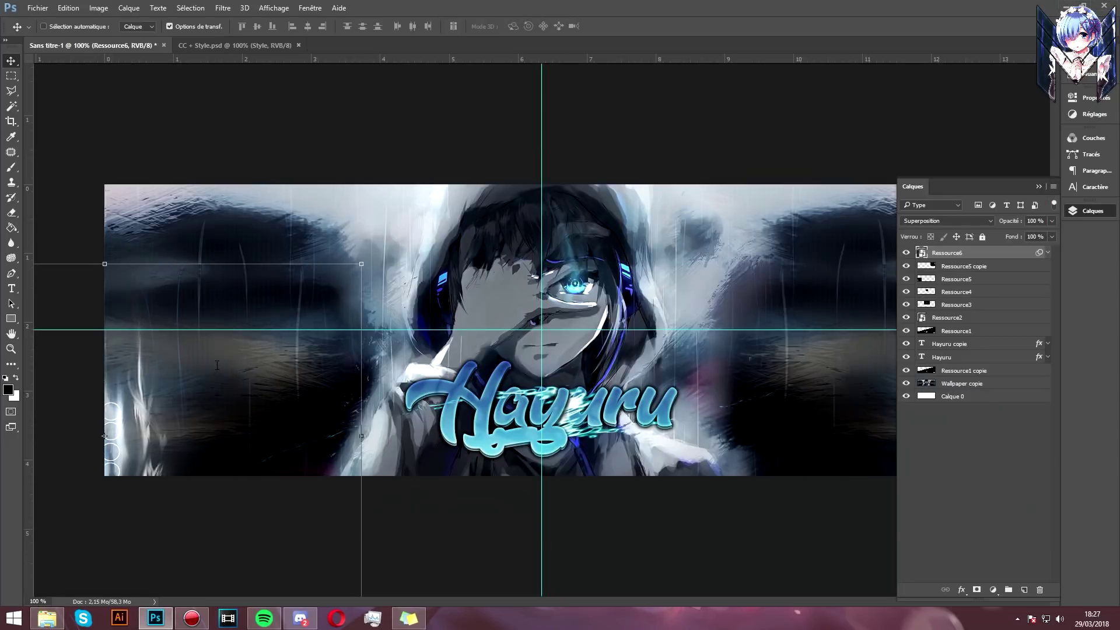
mouse_move(704, 374)
mouse_down()
mouse_move(686, 179)
mouse_move(834, 83)
mouse_up()
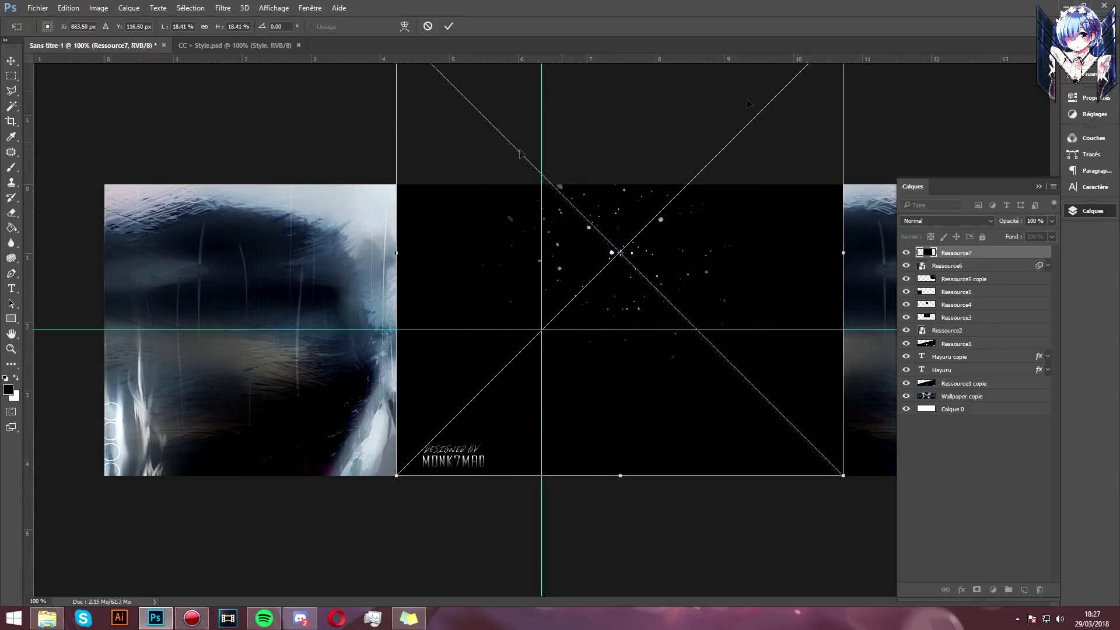
key(Return)
click(11, 212)
click(492, 187)
click(535, 307)
mouse_move(466, 443)
mouse_down()
mouse_move(432, 437)
mouse_move(455, 466)
mouse_up()
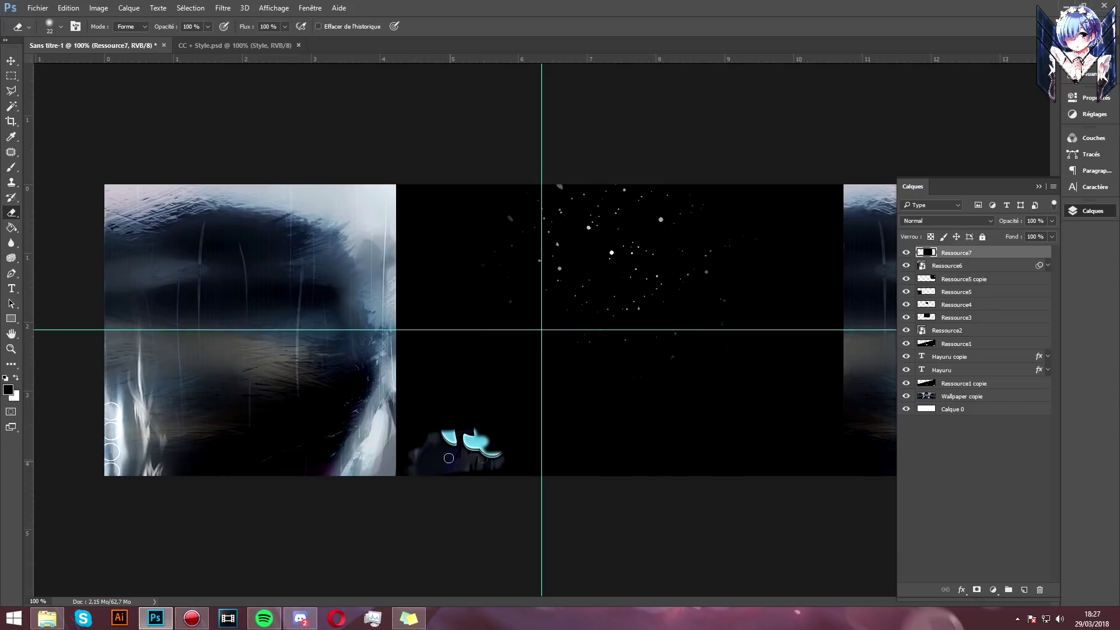
click(12, 61)
Step: Set the stars to Superposition, Alt-drag a lower-left copy, and merge both star layers
click(946, 221)
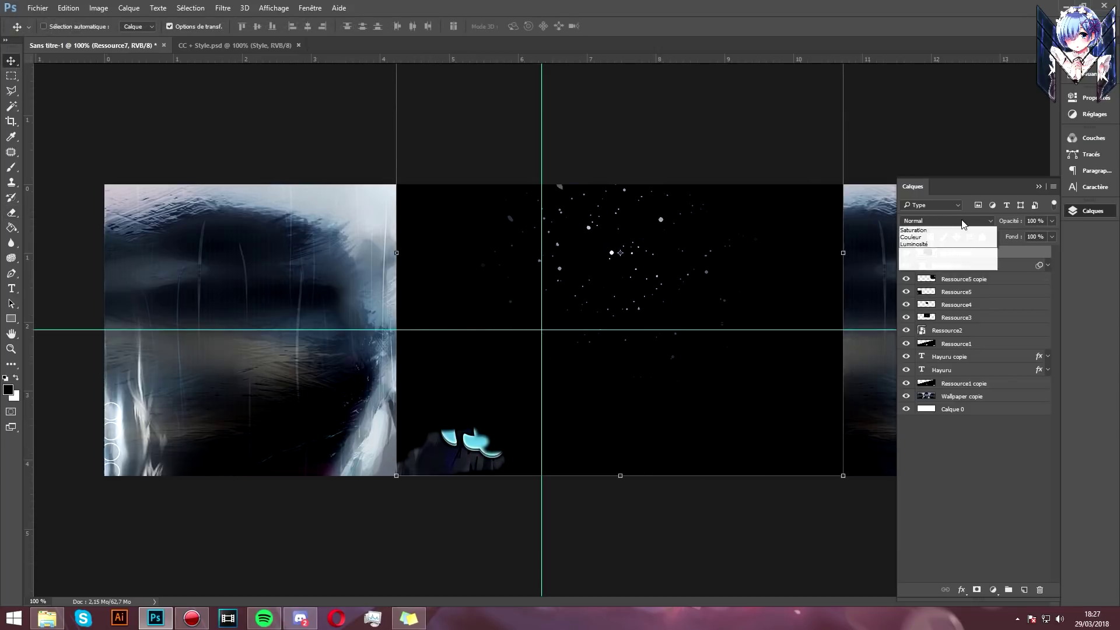
click(934, 301)
drag(727, 282, 280, 294)
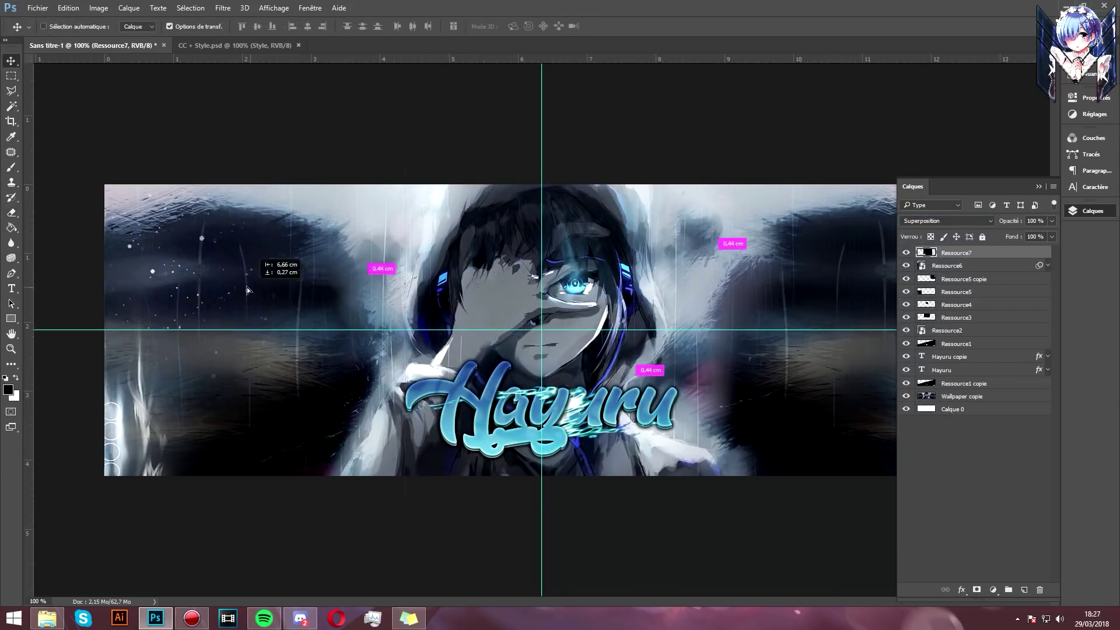
drag(280, 293, 280, 454)
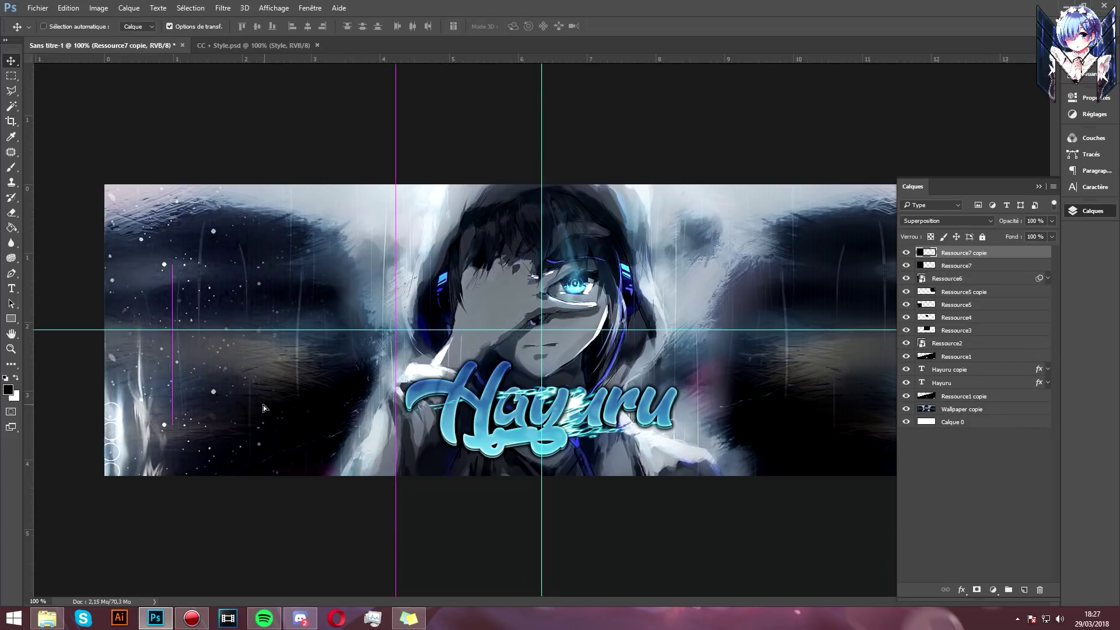
shift+click(969, 267)
right_click(960, 258)
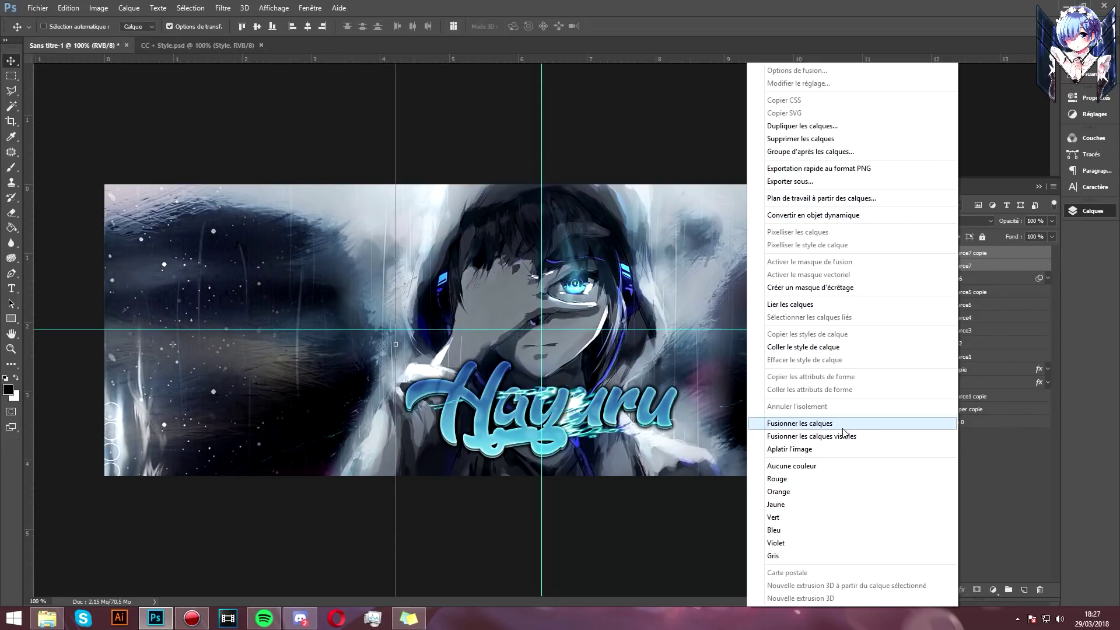
click(844, 426)
Step: Set the merged stars to Superposition, duplicate them rightward across the banner, and merge all copies
click(946, 220)
click(917, 300)
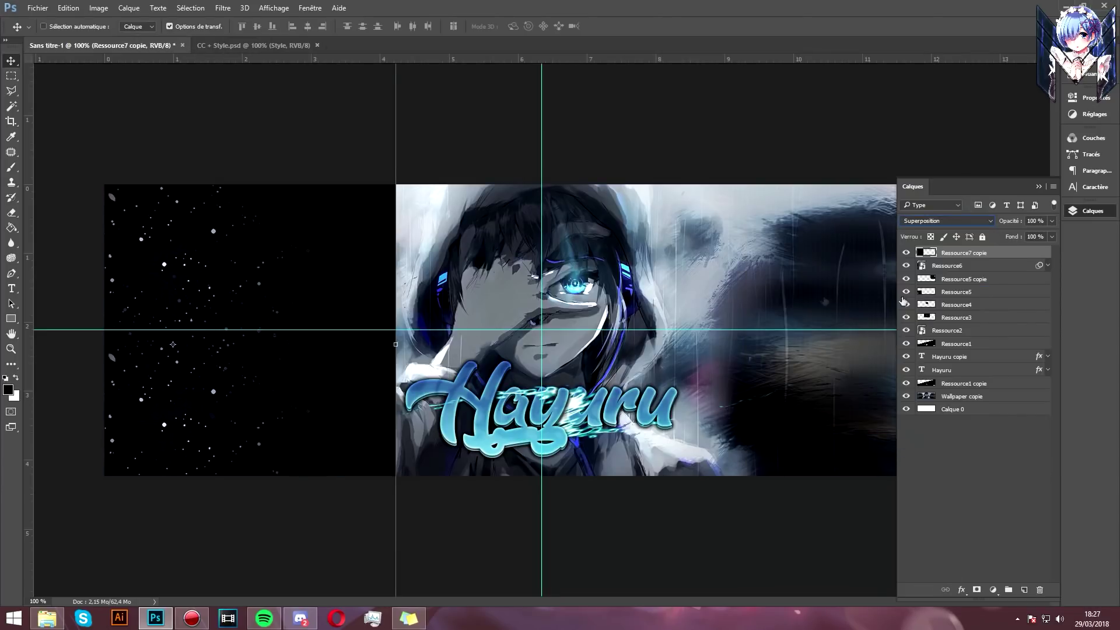
mouse_move(268, 362)
mouse_down()
mouse_move(491, 374)
mouse_move(694, 403)
mouse_up()
alt+click(653, 409)
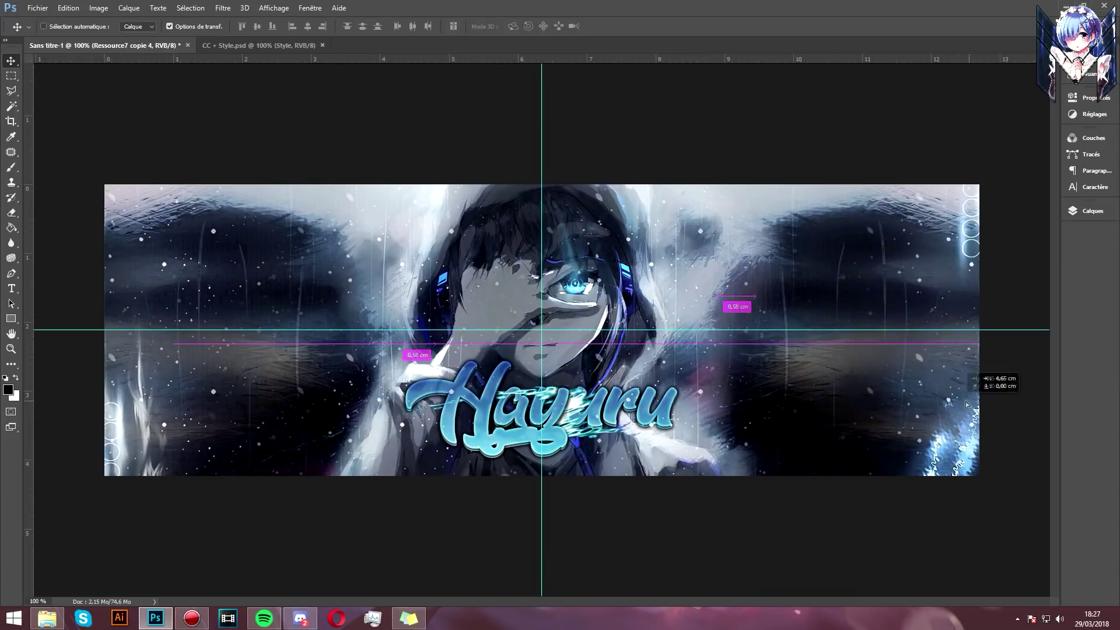
drag(653, 408, 904, 407)
click(1093, 211)
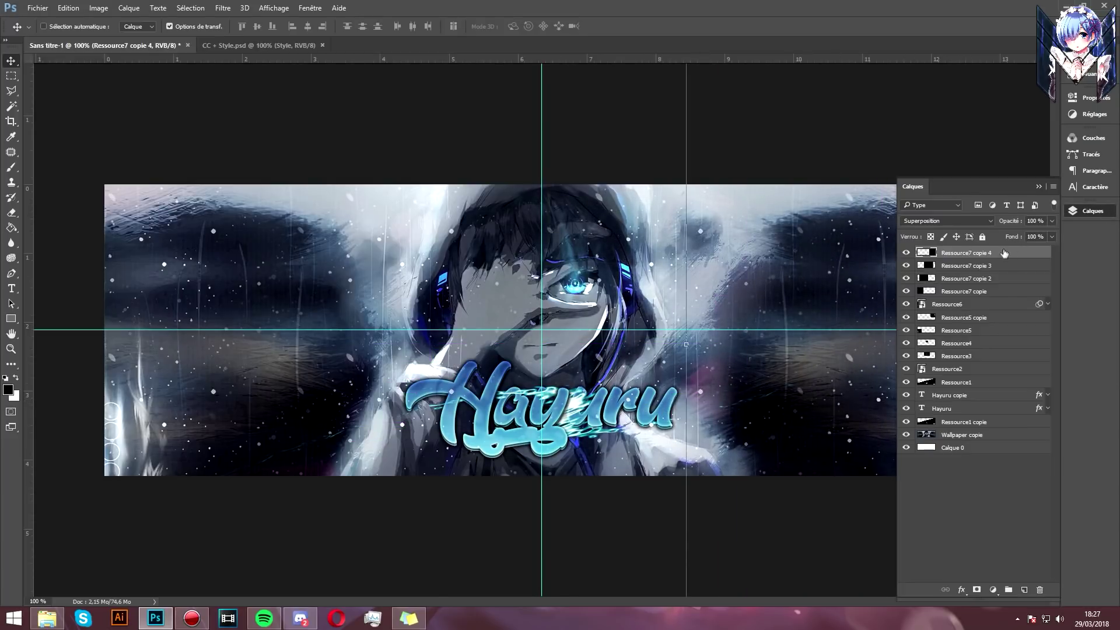
shift+click(980, 290)
right_click(980, 290)
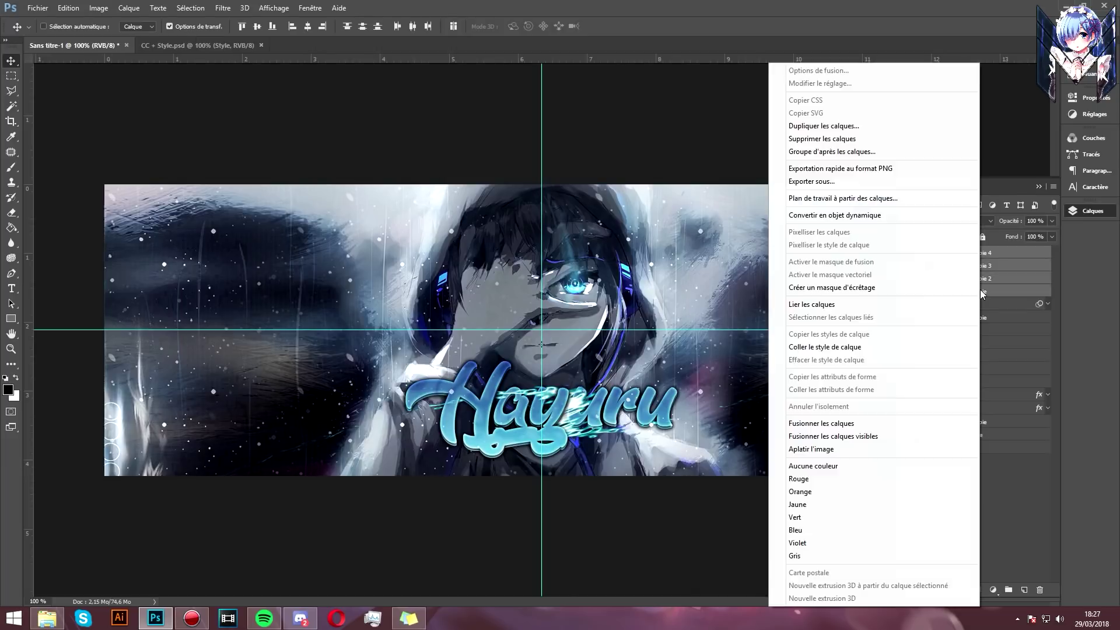
click(821, 423)
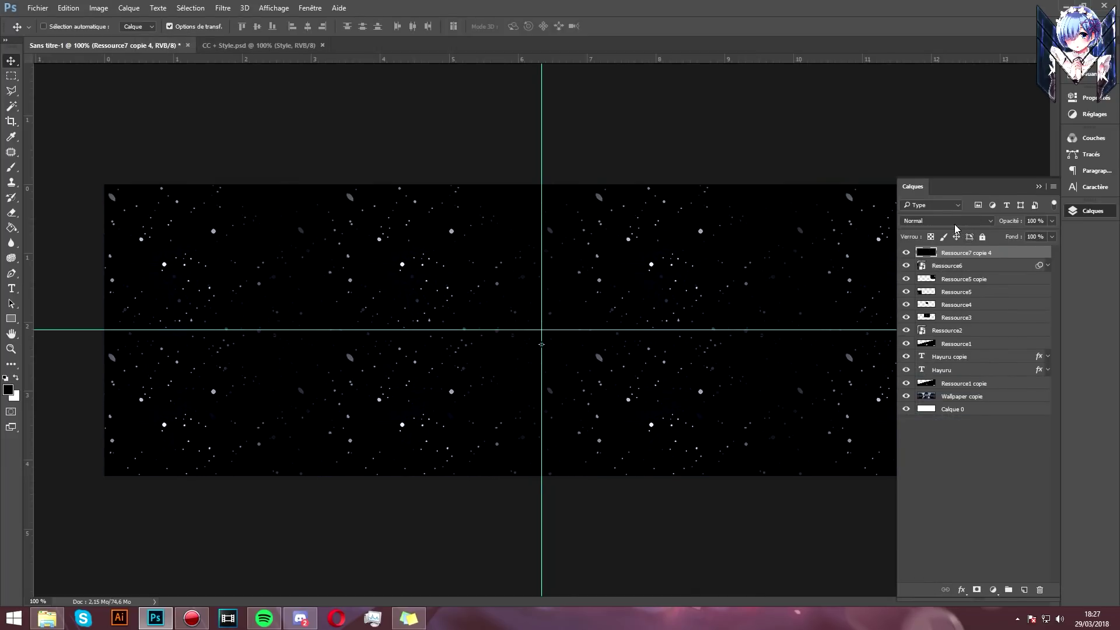
Step: Blend the combined star layer in Superposition at 33% opacity and add a new empty layer
click(946, 220)
click(931, 301)
click(1050, 221)
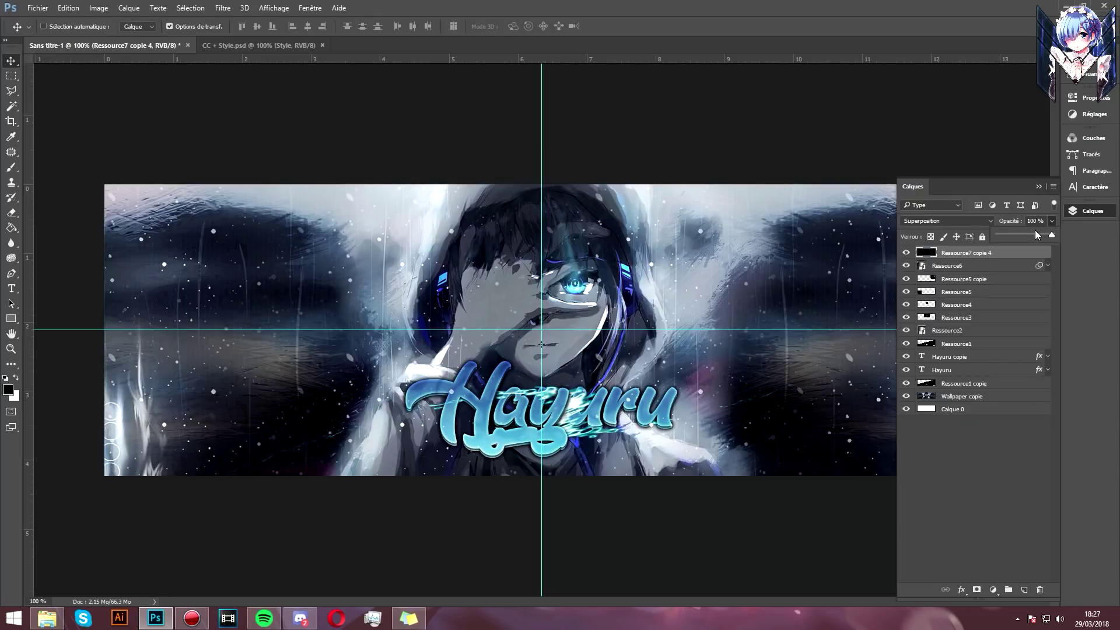
drag(1036, 234, 1023, 237)
drag(1056, 235, 1014, 235)
click(982, 259)
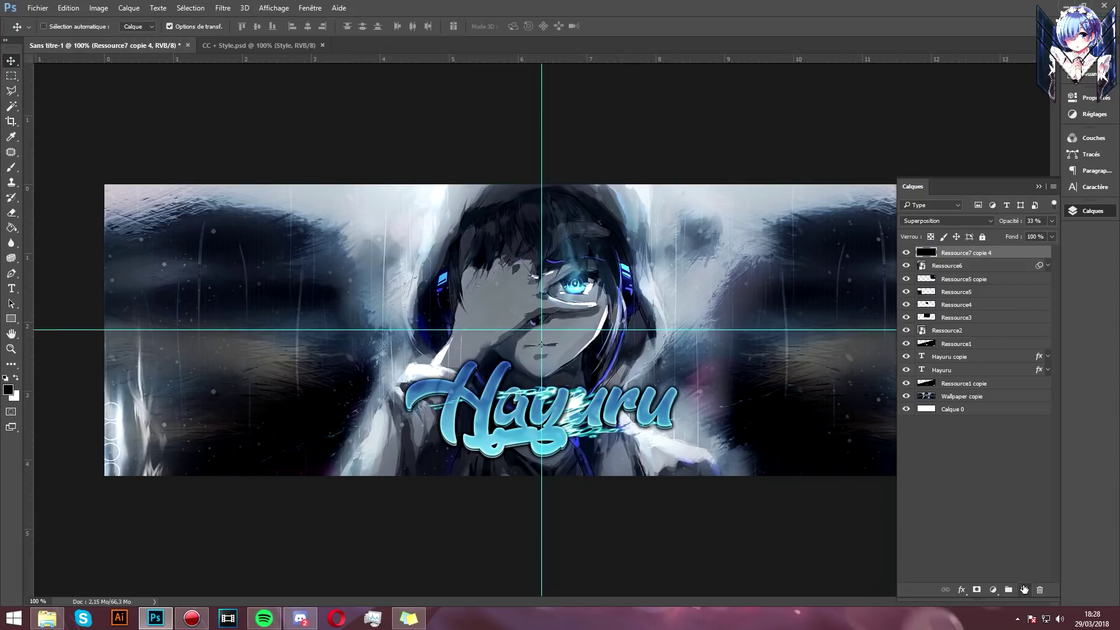
click(1023, 590)
click(11, 168)
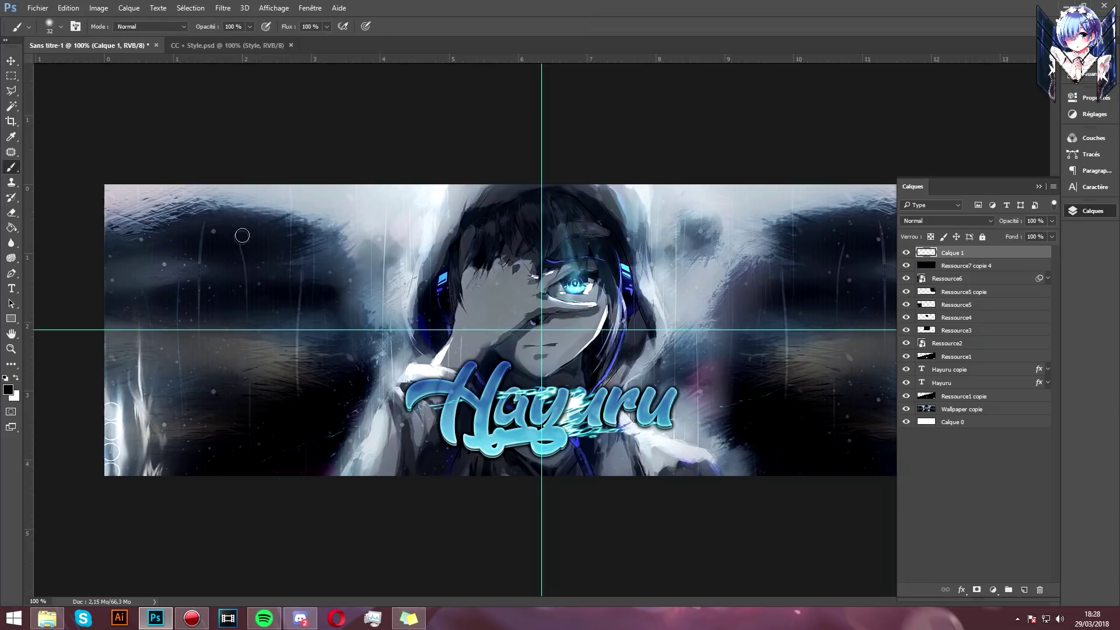
Step: Set up a 132 px white brush and give the new layer Incrustation blending
drag(237, 242, 268, 247)
right_click(364, 240)
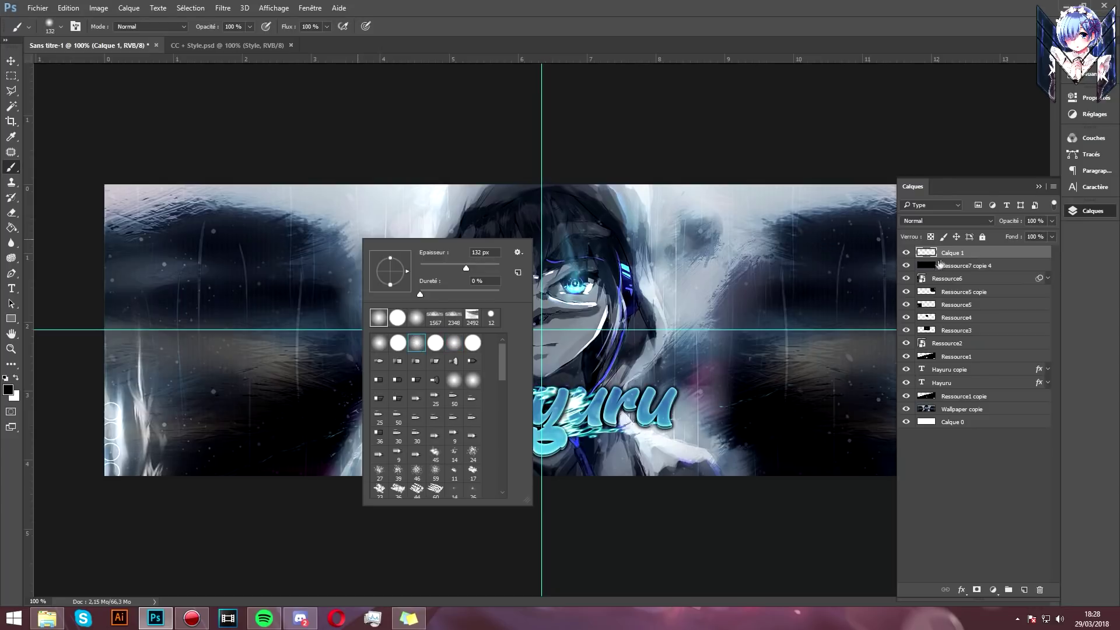
click(532, 274)
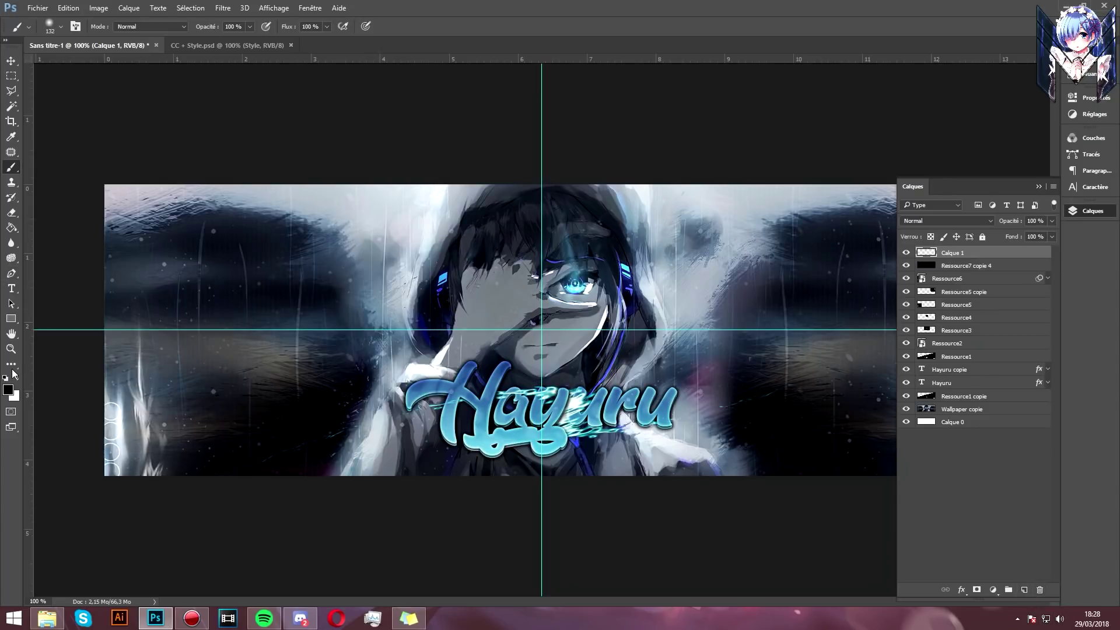
click(17, 378)
click(945, 221)
click(933, 336)
click(940, 220)
click(938, 336)
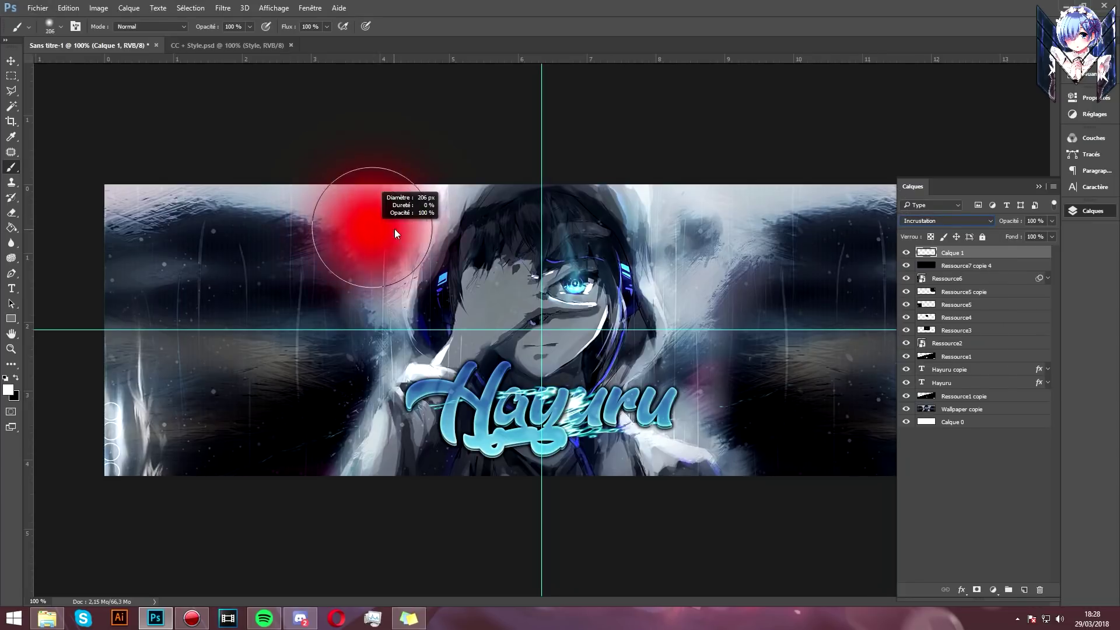
Step: Paint soft white glows at the lower-left, right of the character, and beside the headphone
alt+right_click(359, 227)
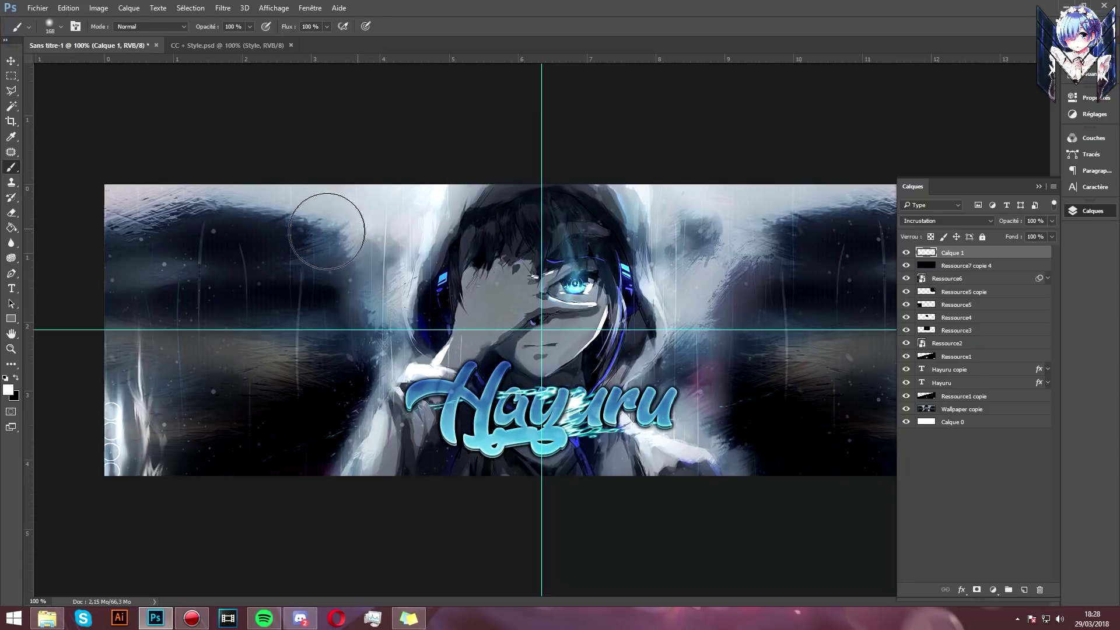
drag(168, 465, 200, 467)
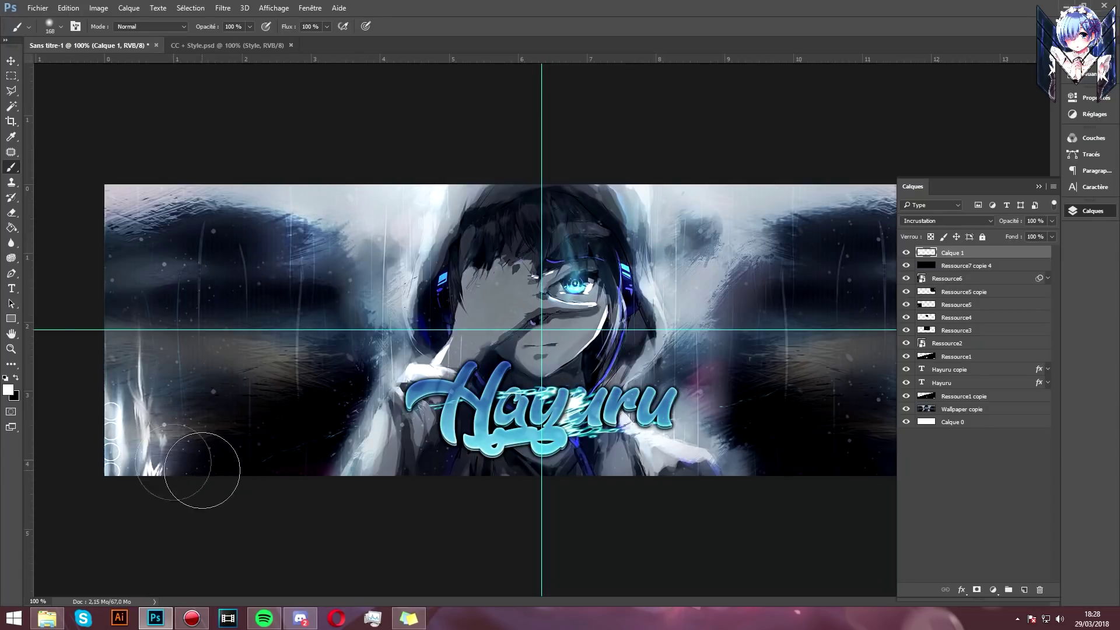
drag(790, 295, 780, 299)
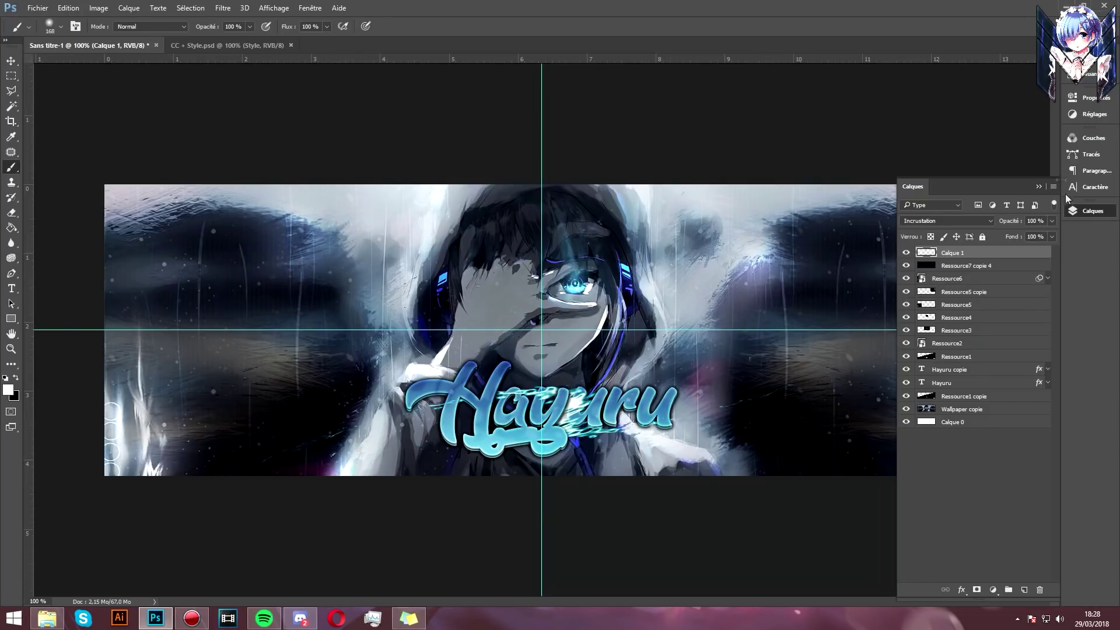
click(1072, 210)
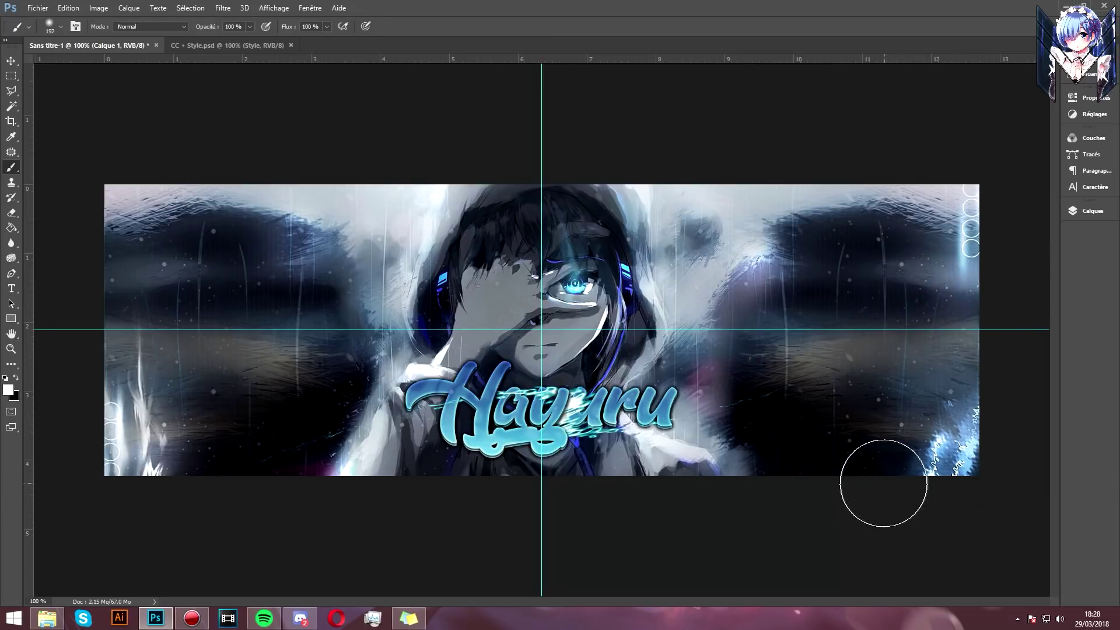
drag(627, 280, 650, 259)
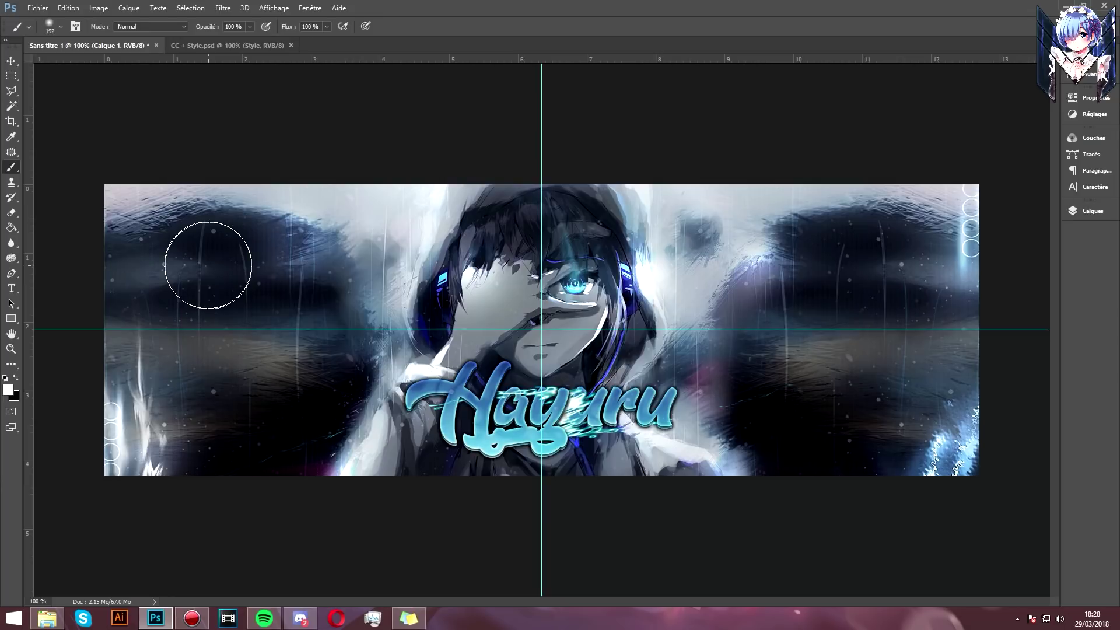
Step: Toggle Calque 1's visibility off and on to compare, then add Calque 2
click(1113, 214)
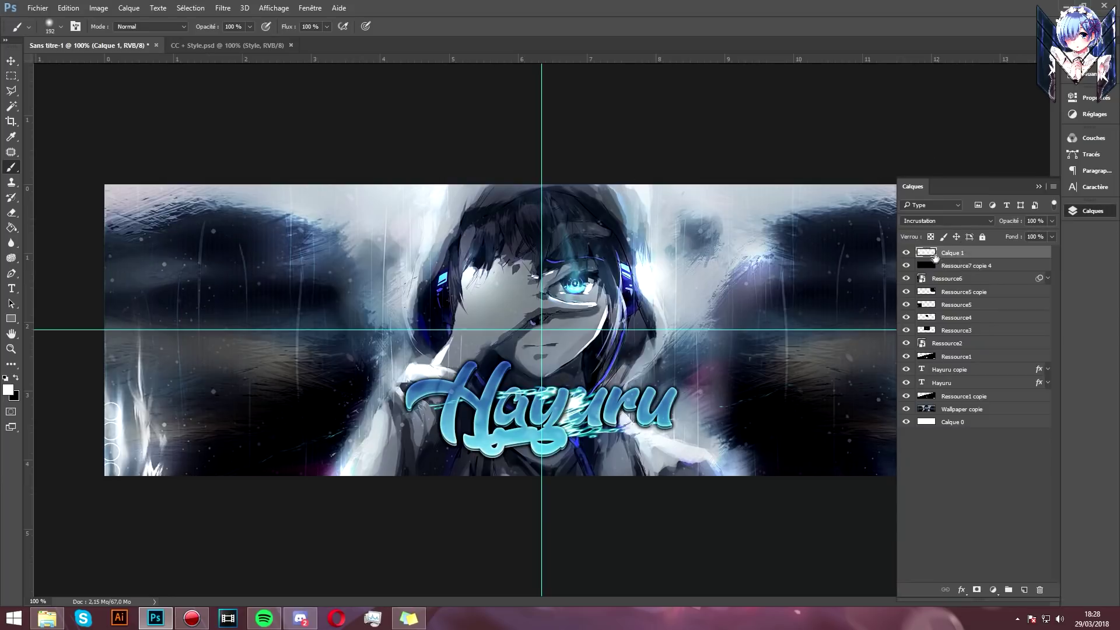
click(906, 253)
click(906, 253)
click(1025, 590)
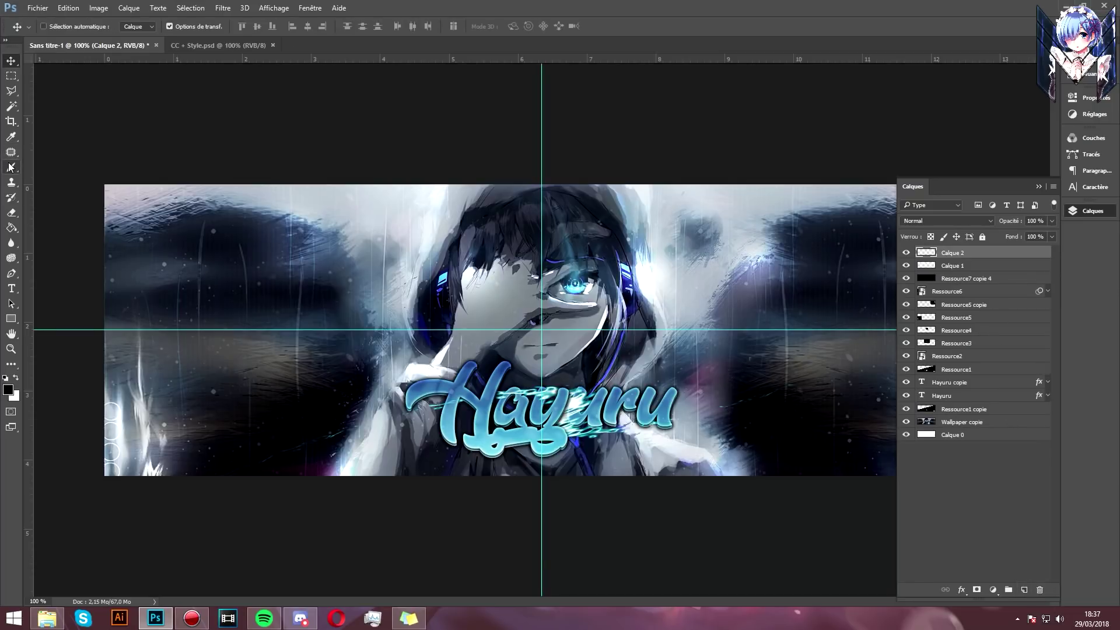
Step: Set a soft round 210 px brush and test a black band across the top, then undo it
click(11, 168)
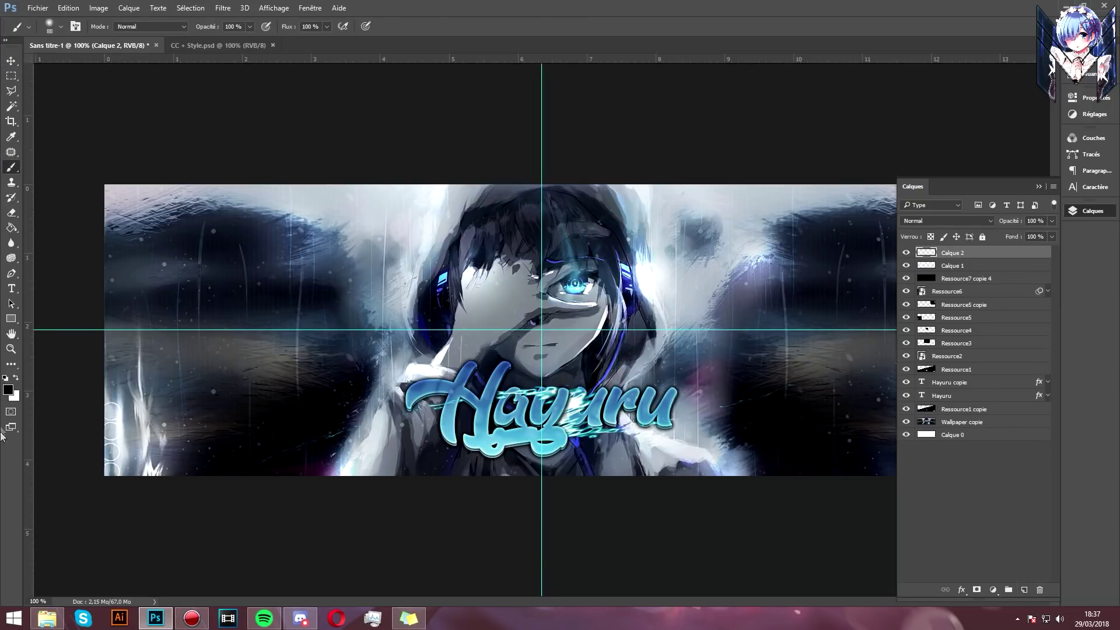
right_click(310, 272)
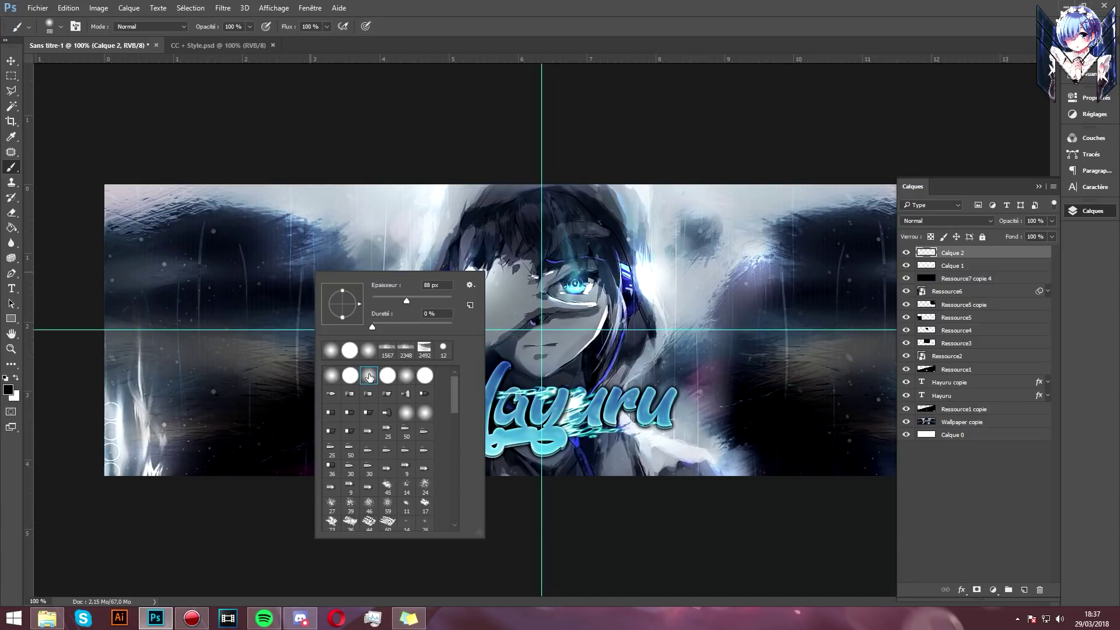
click(481, 5)
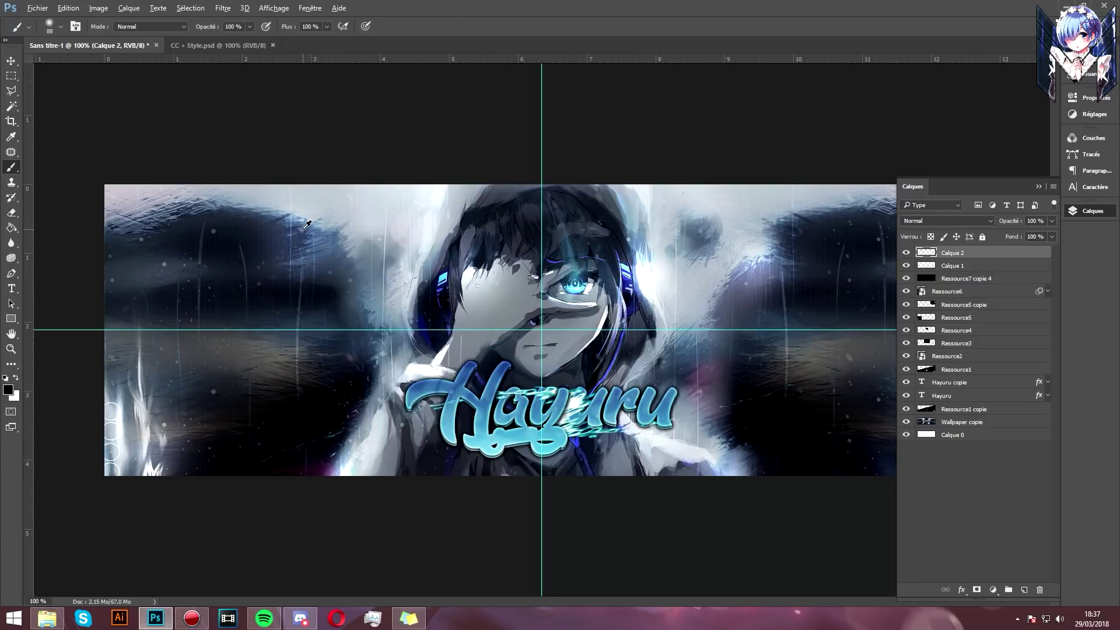
drag(304, 230, 340, 231)
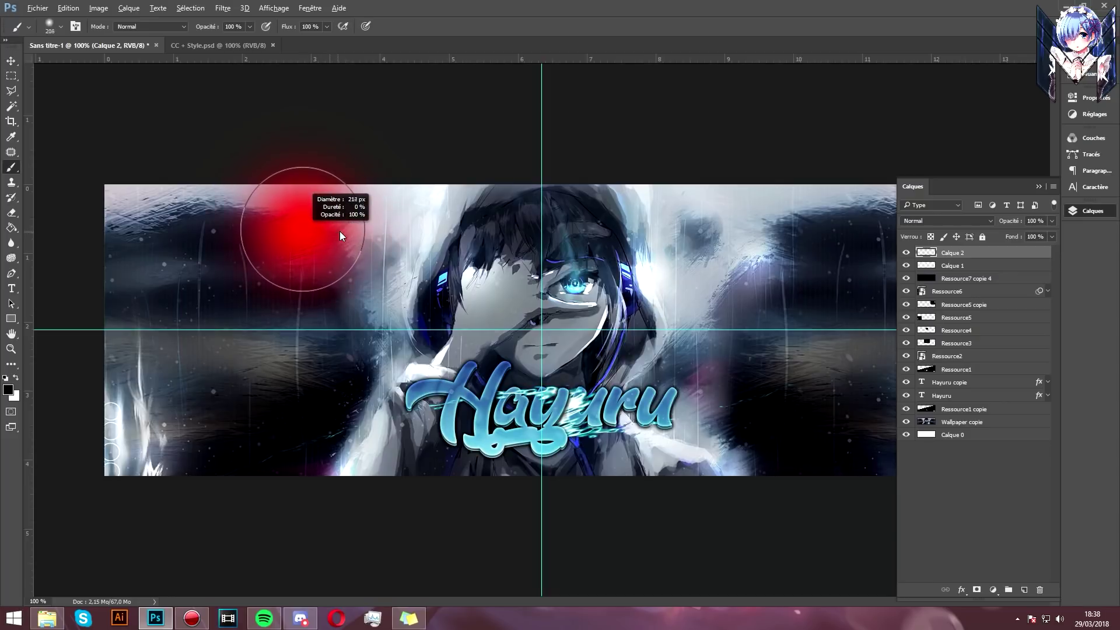
drag(339, 231, 334, 228)
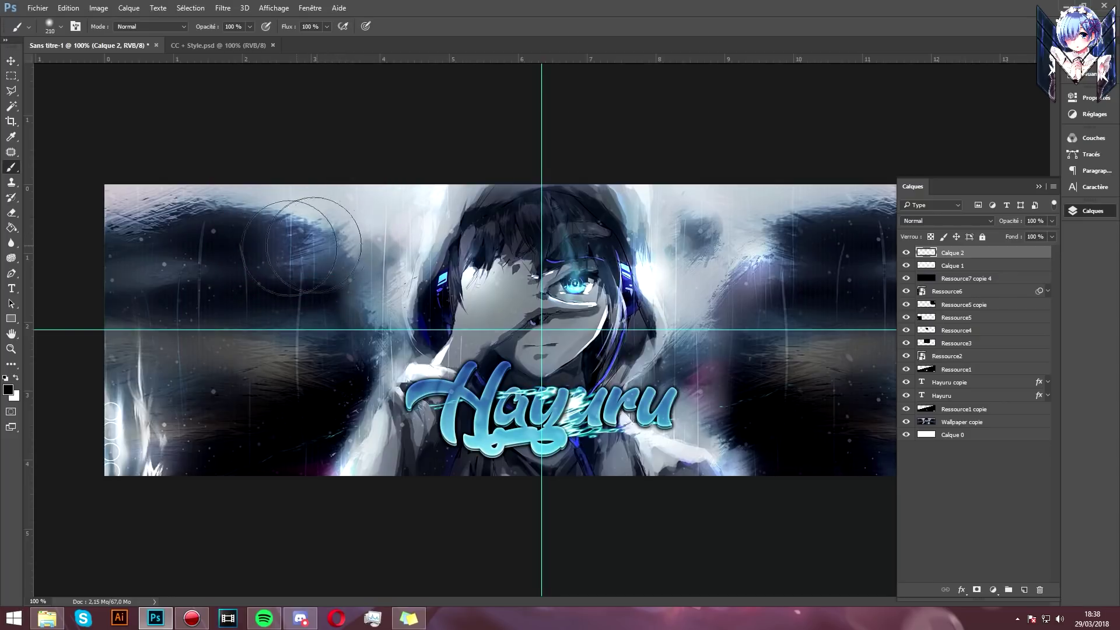
drag(146, 240, 874, 240)
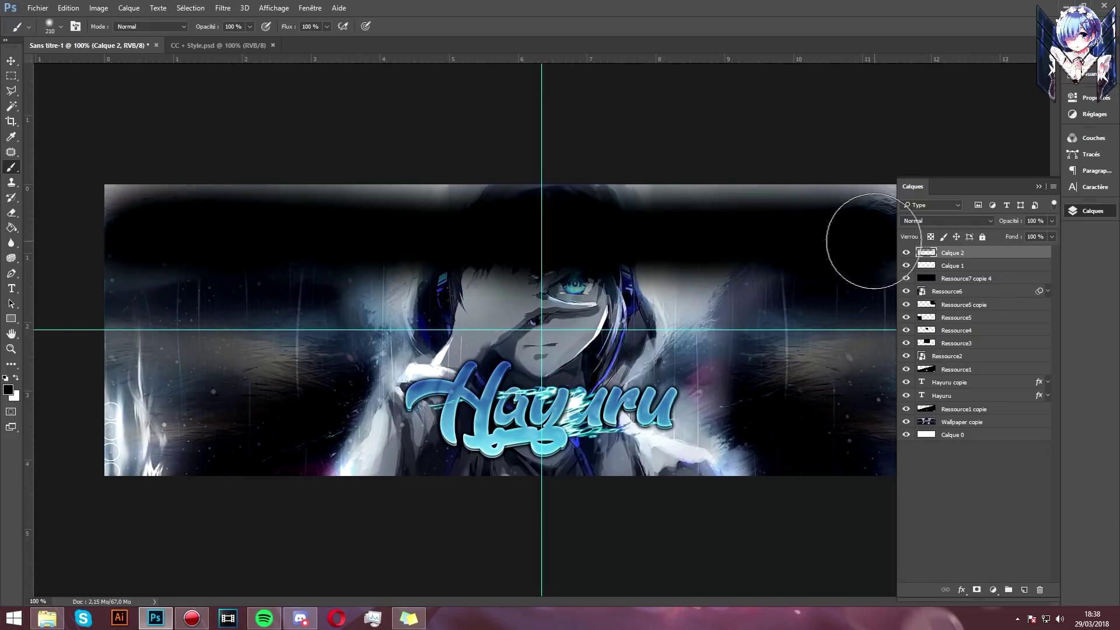
key(ctrl+z)
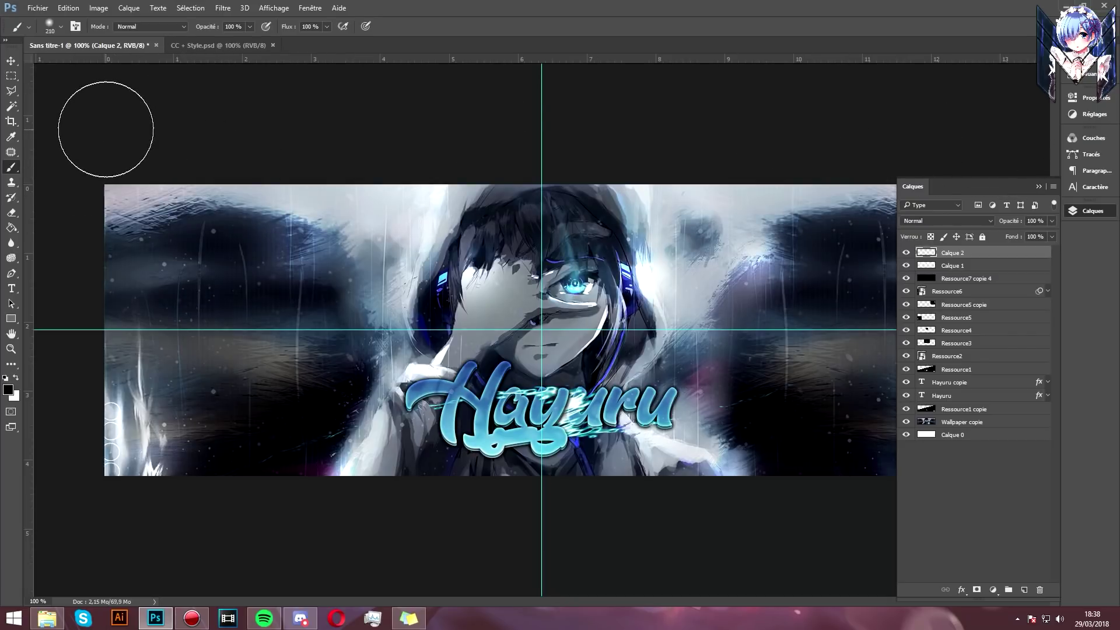
Step: Lightly darken the banner's top edge in black; try and undo a dark left-edge stroke
mouse_move(106, 129)
mouse_down()
mouse_move(820, 117)
mouse_move(1028, 131)
mouse_up()
click(1088, 211)
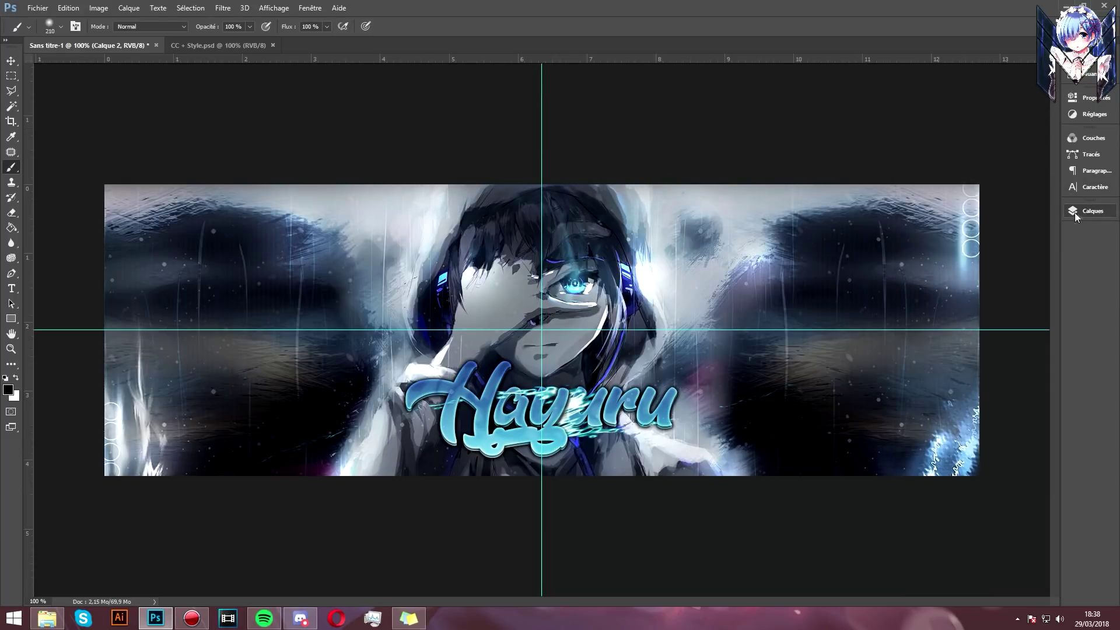
scroll(882, 213, down, 2)
scroll(882, 213, up, 1)
scroll(886, 227, down, 2)
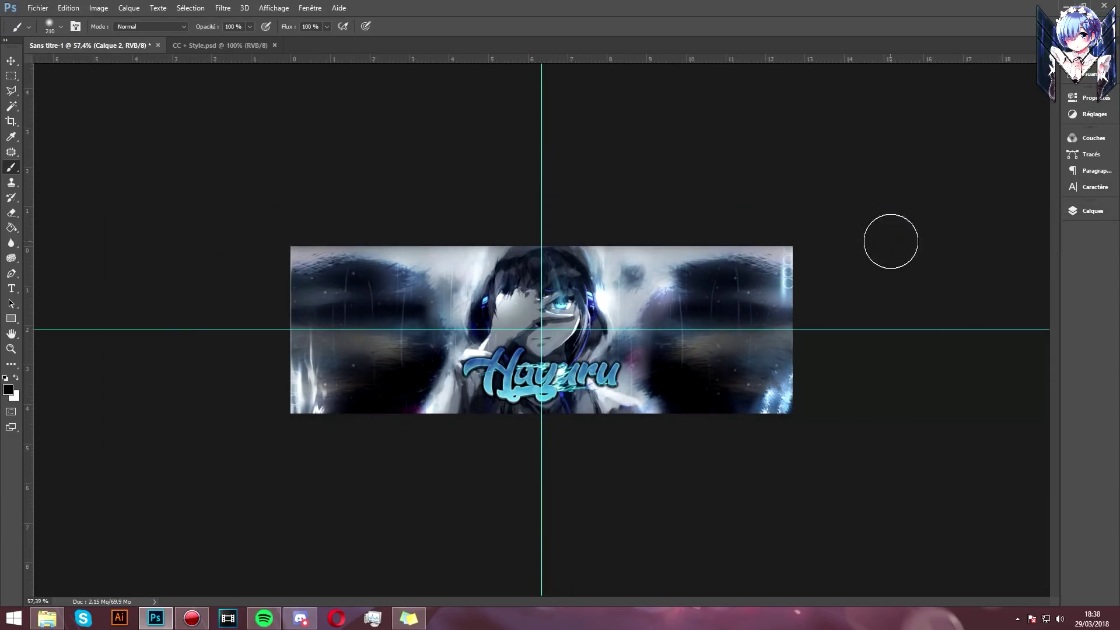
scroll(890, 240, up, 1)
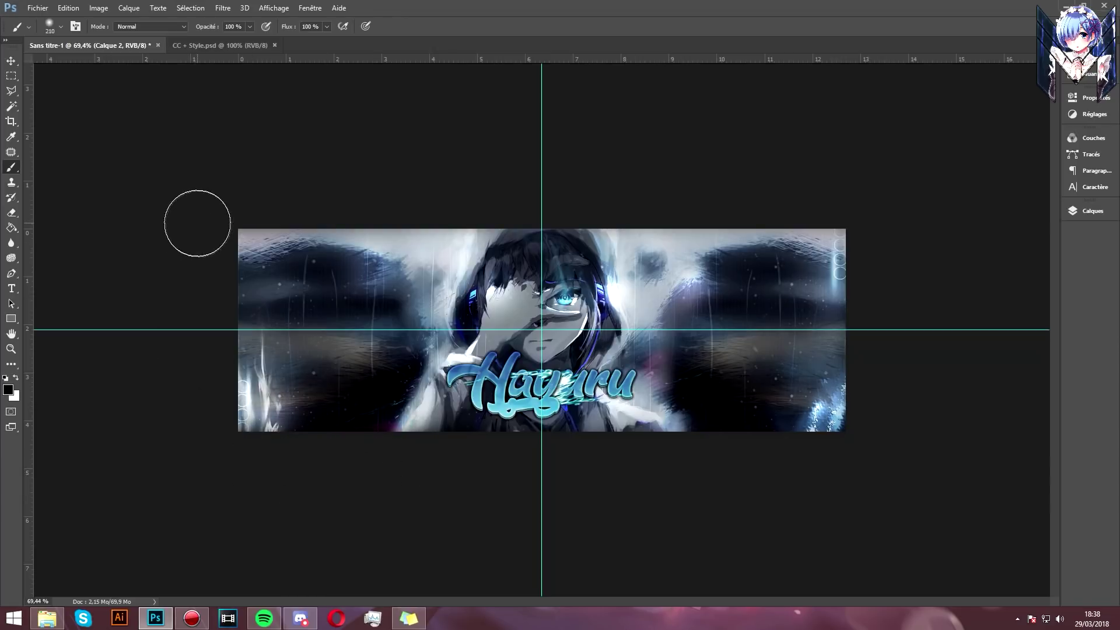
mouse_move(195, 446)
mouse_down()
mouse_move(198, 175)
mouse_move(232, 465)
mouse_up()
key(ctrl+z)
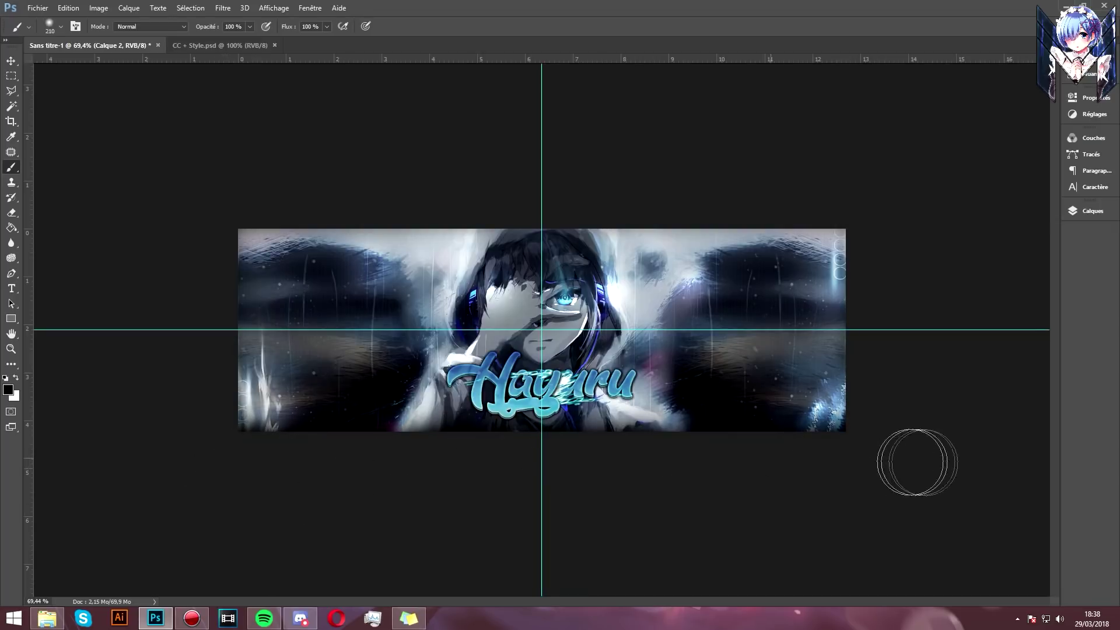
Step: View the banner at 100%, reopen Layers, and open the TUTO GFX 30032018 resource folder
click(12, 348)
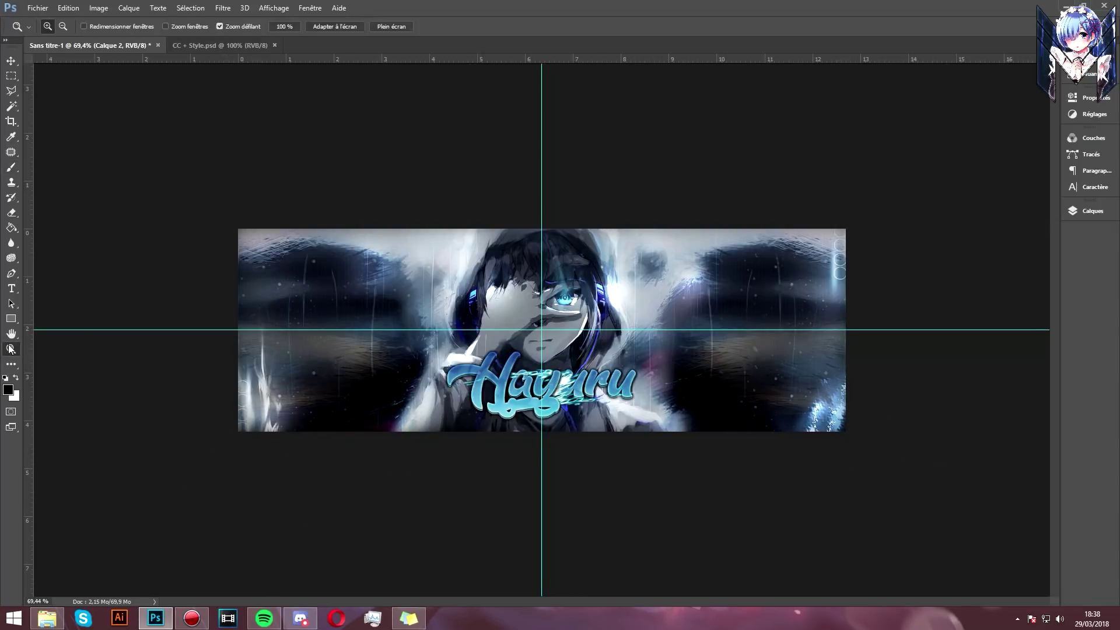
click(278, 26)
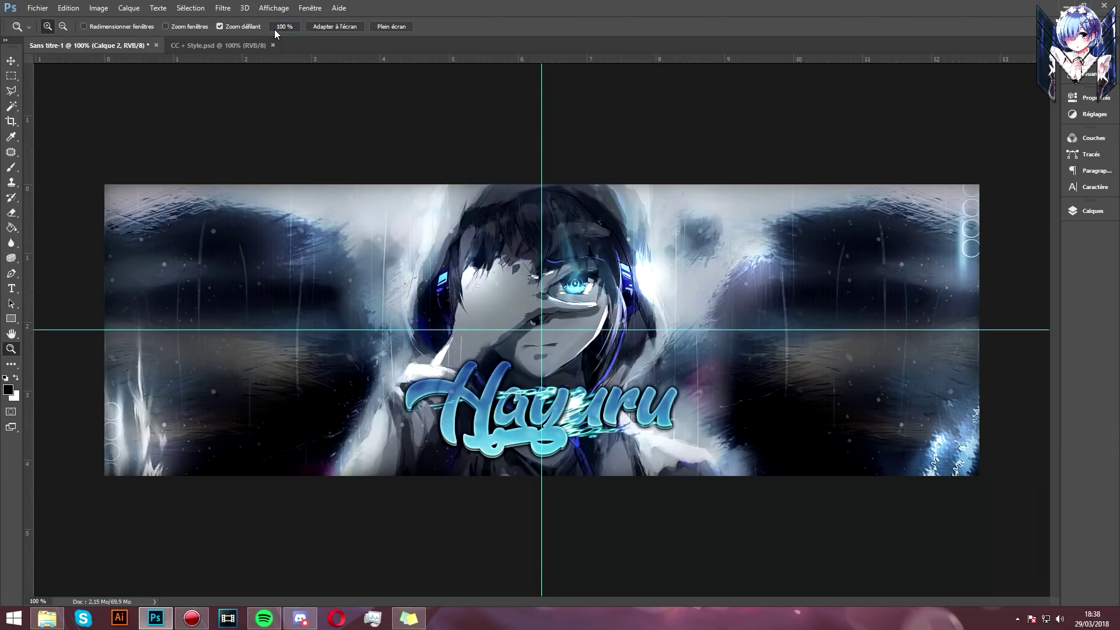
key(v)
key(F7)
click(46, 618)
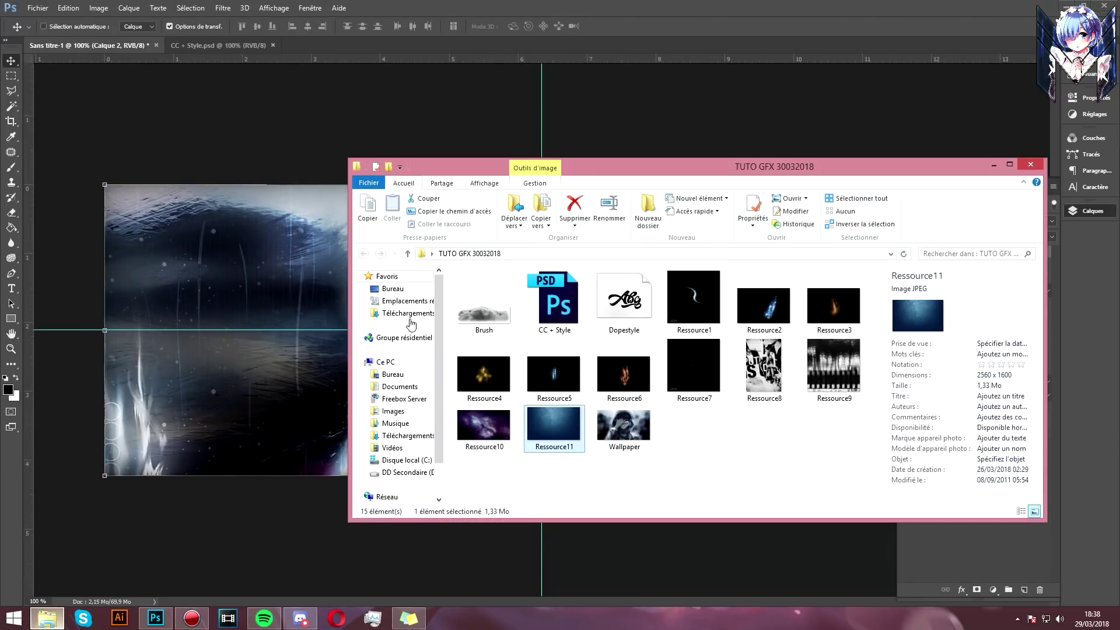
Step: Place the Brush texture on the banner and Alt-drag copies downward and to the right
drag(473, 284, 186, 253)
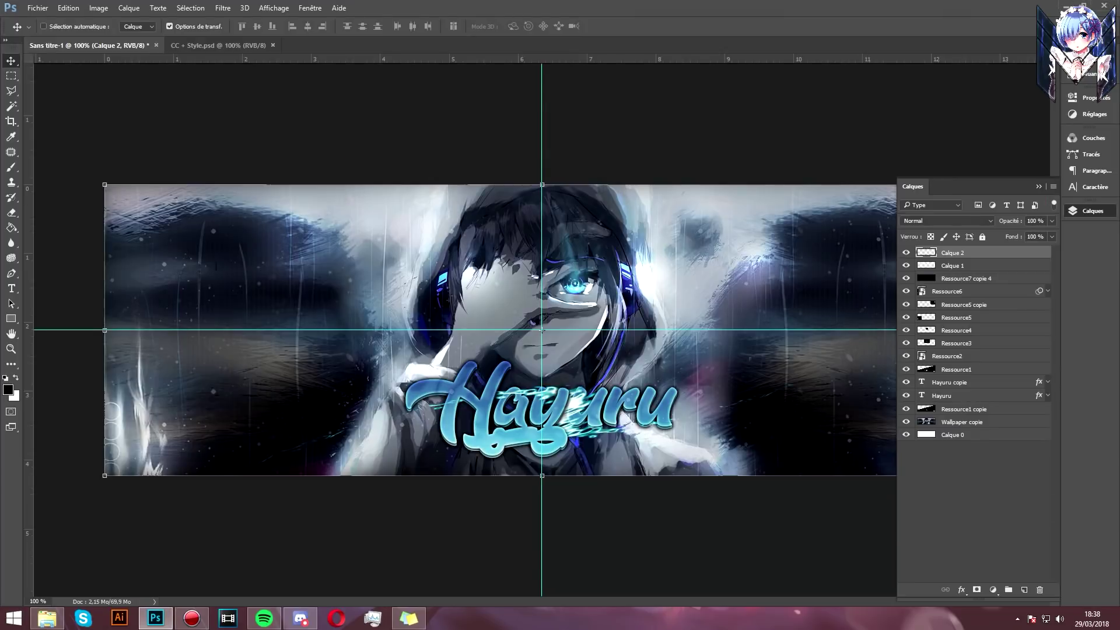
key(alt+space)
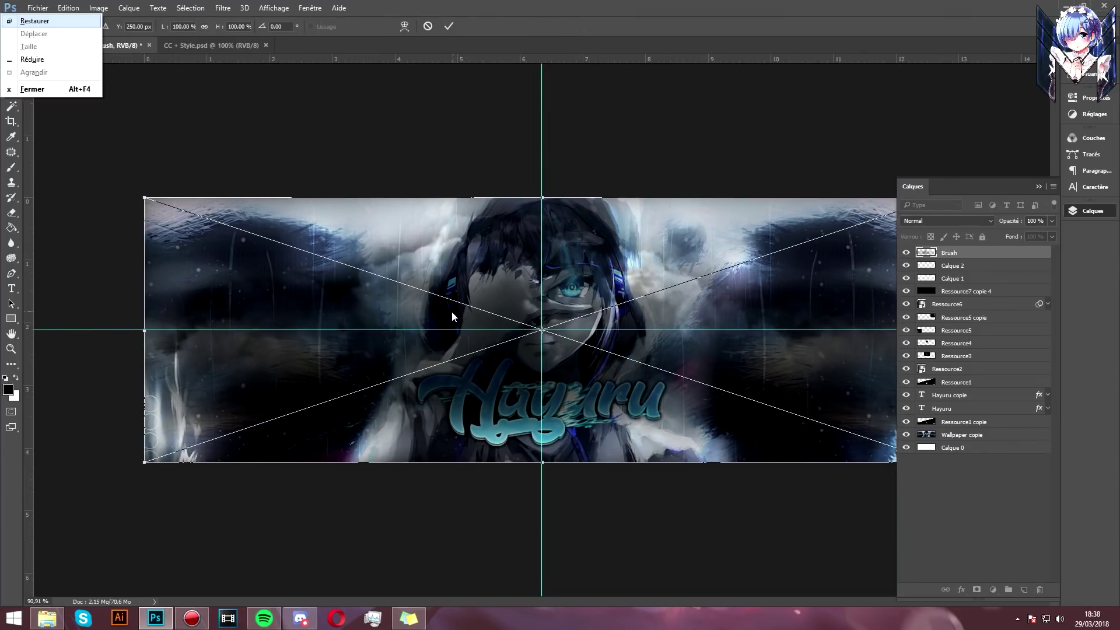
key(Escape)
key(Return)
mouse_move(408, 262)
mouse_down()
mouse_move(315, 540)
mouse_move(290, 509)
mouse_move(400, 465)
mouse_up()
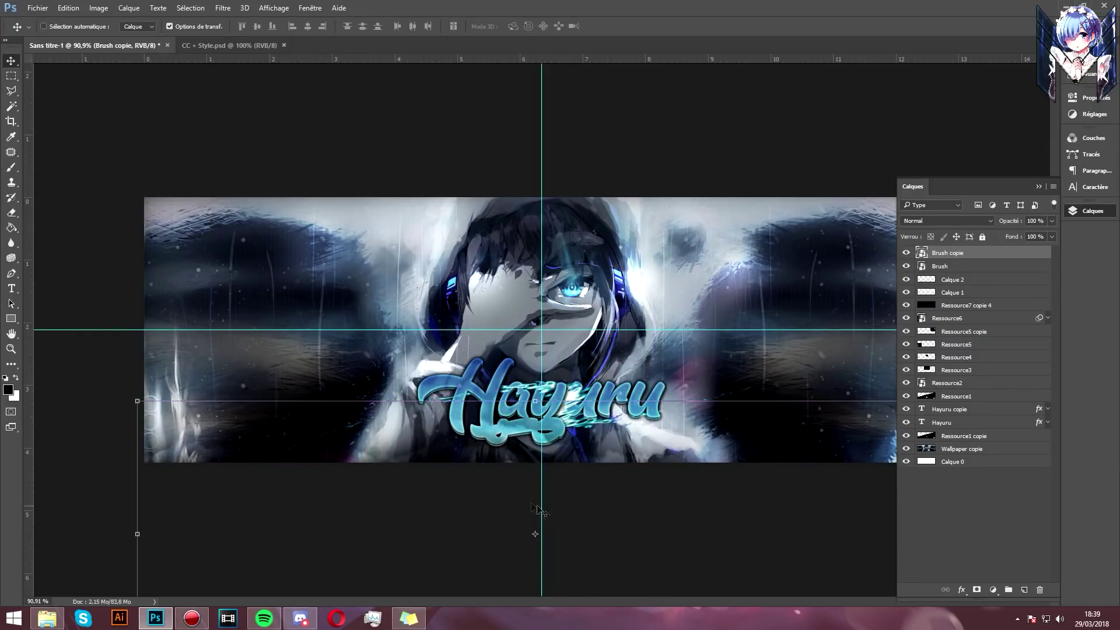
drag(400, 465, 690, 465)
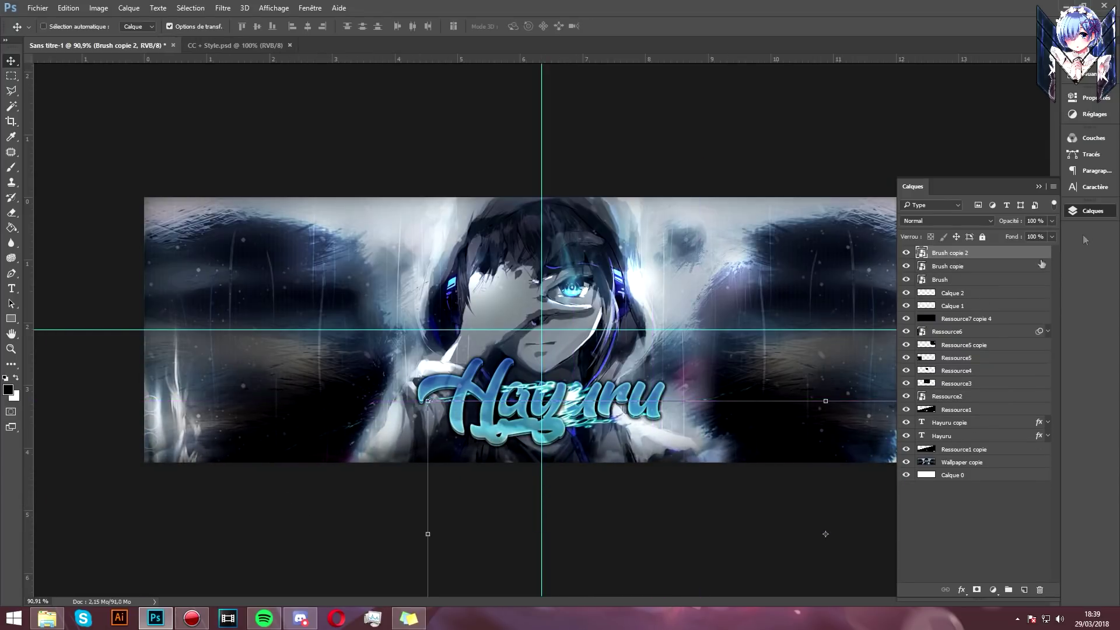
click(1082, 212)
drag(794, 509, 810, 509)
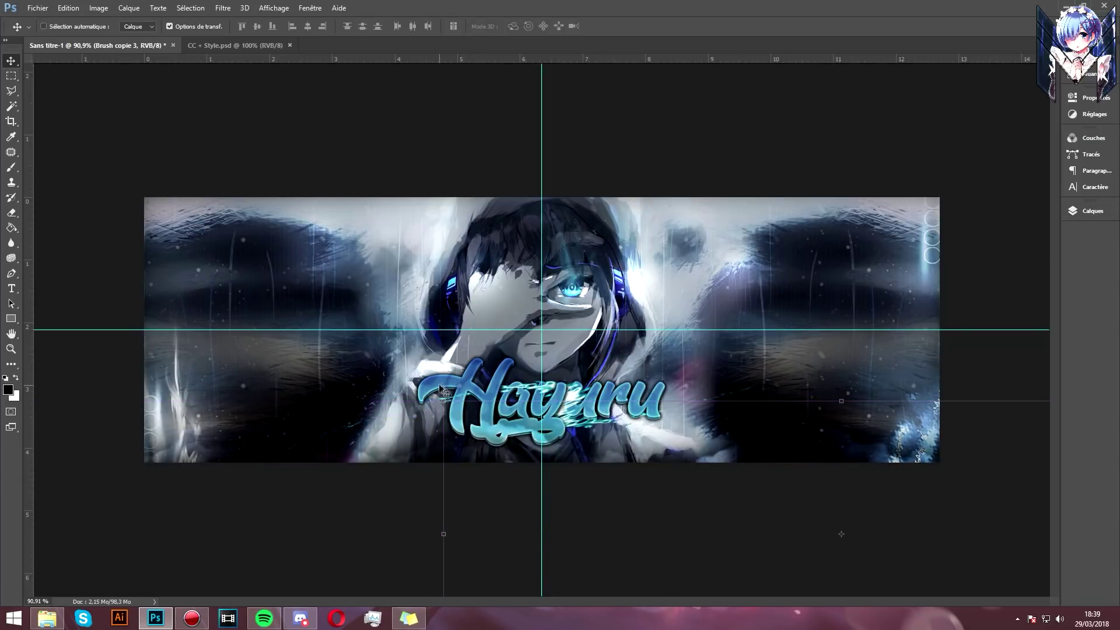
Step: Rotate Brush copies by -90° and position a sideways copy over the banner's top
key(ctrl+t)
key(ctrl+0)
mouse_move(466, 366)
mouse_down()
mouse_move(699, 582)
mouse_move(875, 390)
mouse_move(872, 335)
mouse_up()
key(Return)
key(ctrl+t)
mouse_move(960, 502)
mouse_down()
mouse_move(969, 516)
mouse_move(994, 184)
mouse_up()
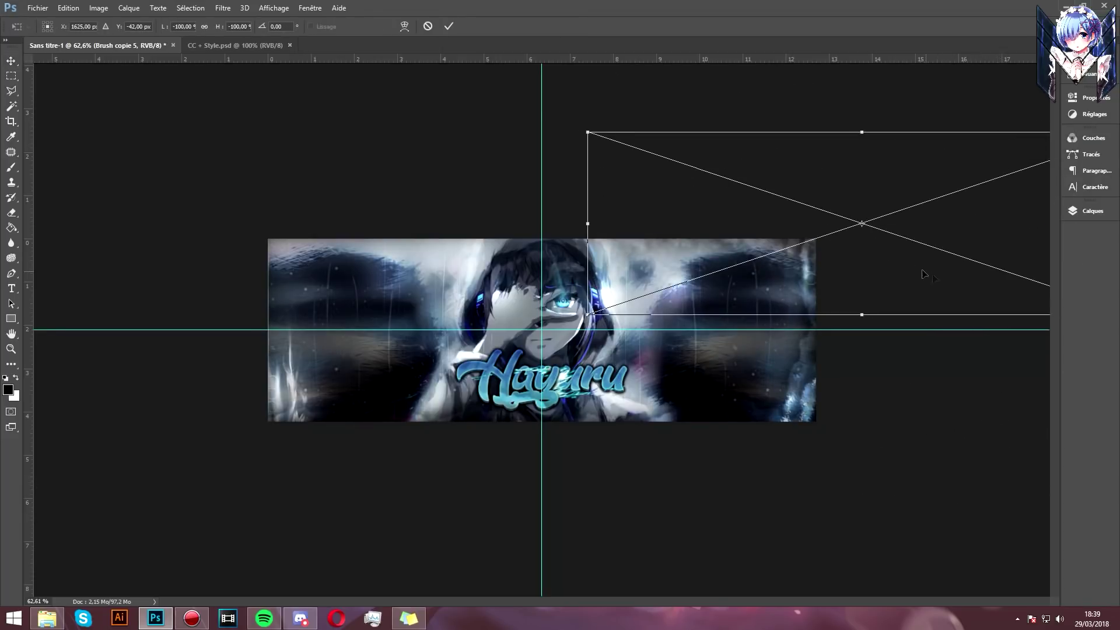
drag(934, 278, 742, 239)
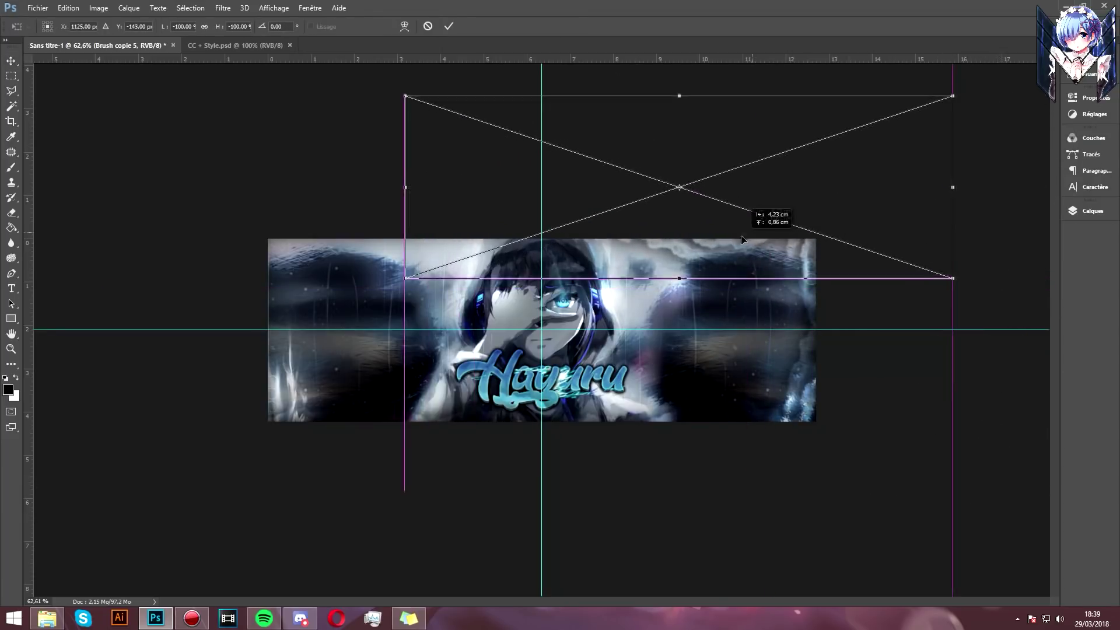
key(Return)
Step: Duplicate a copy leftward, shrink it upright along the left side, and view at 100%
drag(742, 239, 454, 239)
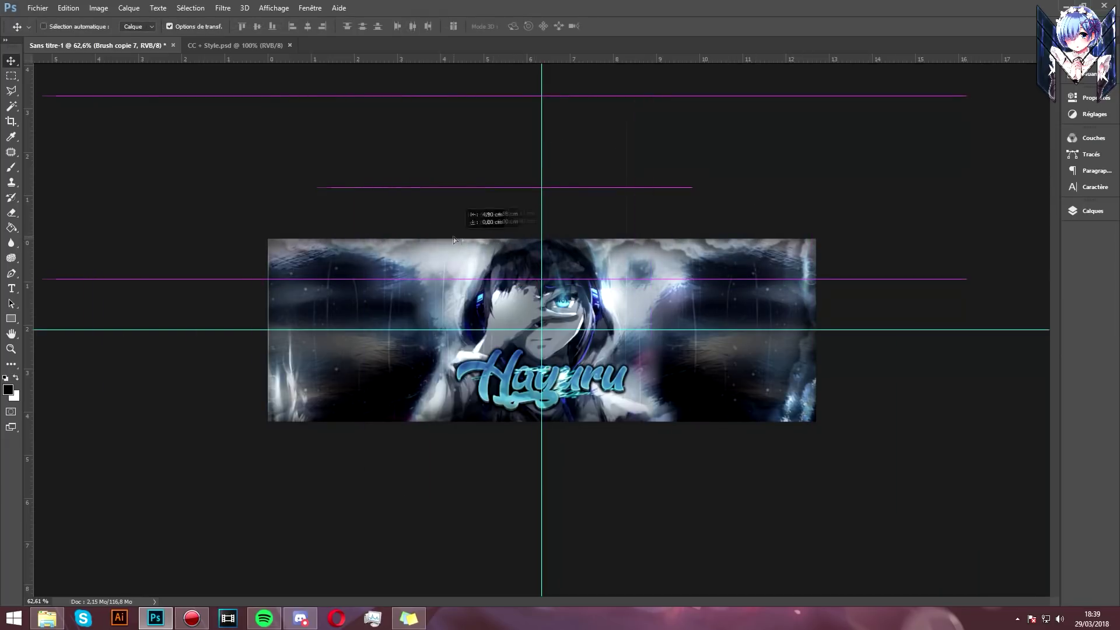
key(ctrl+t)
drag(637, 185, 513, 185)
mouse_move(525, 280)
mouse_down()
mouse_move(350, 145)
mouse_move(273, 399)
mouse_up()
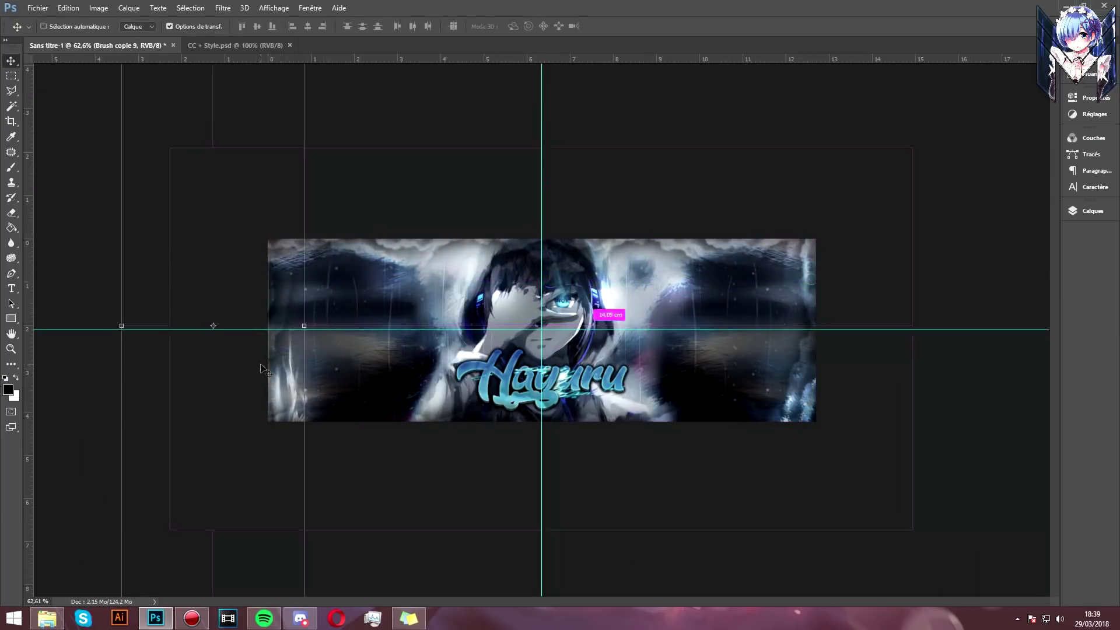
click(11, 349)
click(291, 27)
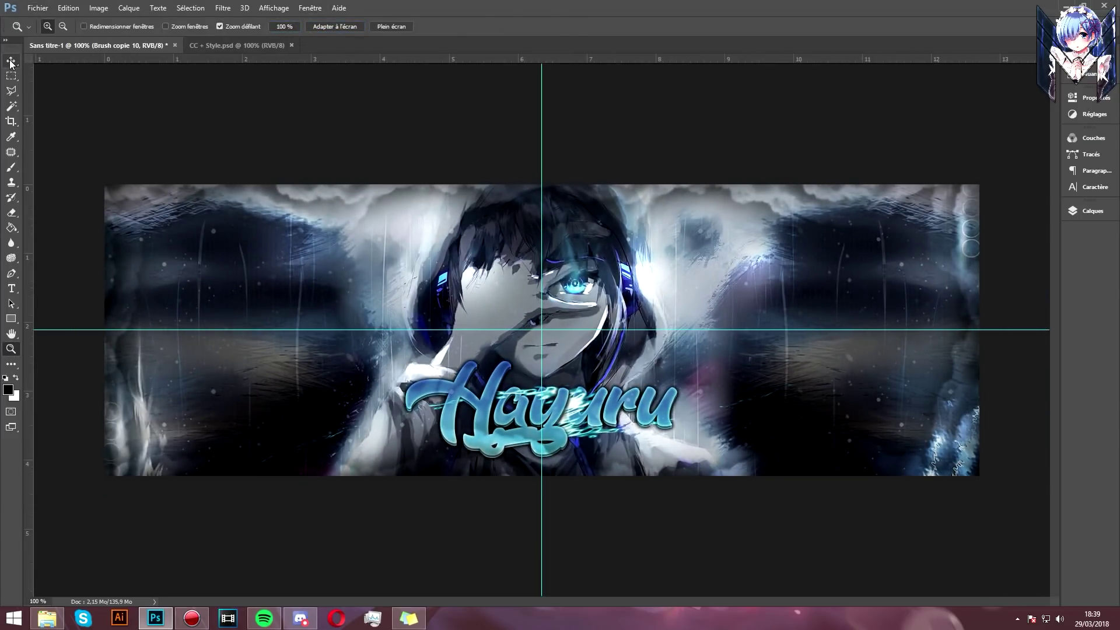
Step: Select all the Brush texture layers and merge them into Brush copie 10
click(11, 62)
click(1091, 211)
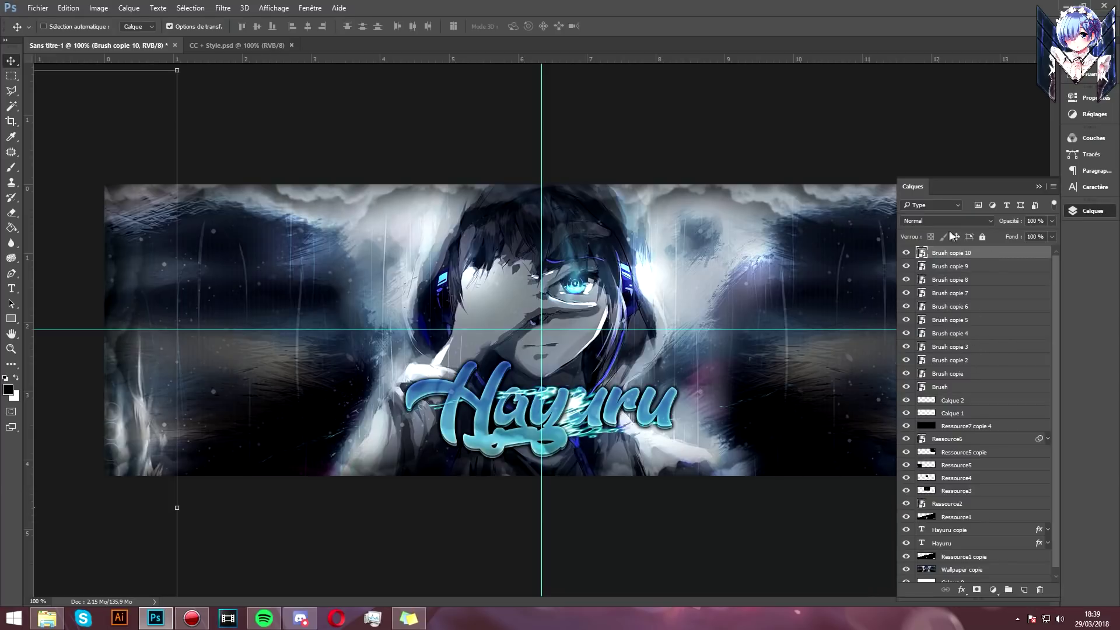
shift+click(966, 387)
right_click(965, 387)
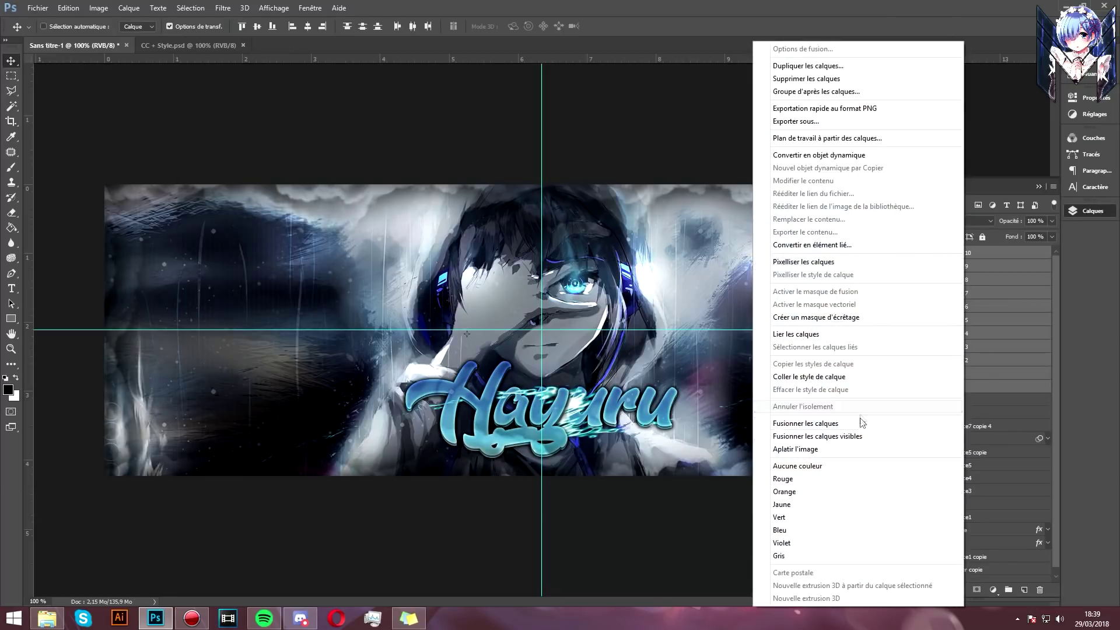
click(858, 426)
Step: Apply a Zoom-mode Flou radial to the merged Brush layer and reopen the resource folder
click(223, 7)
mouse_move(289, 170)
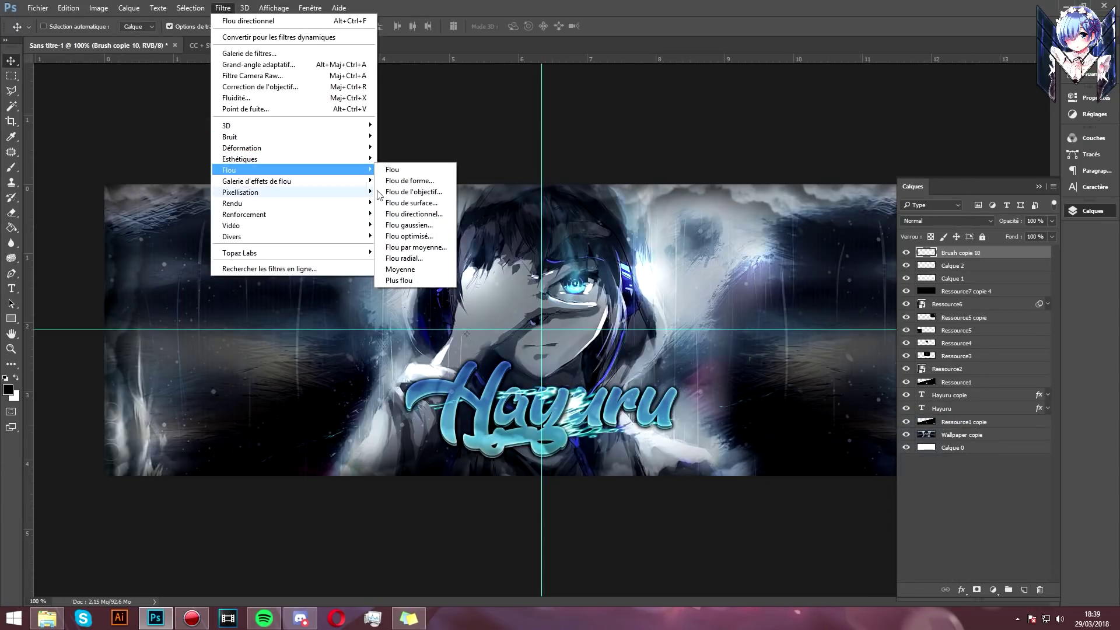
click(408, 258)
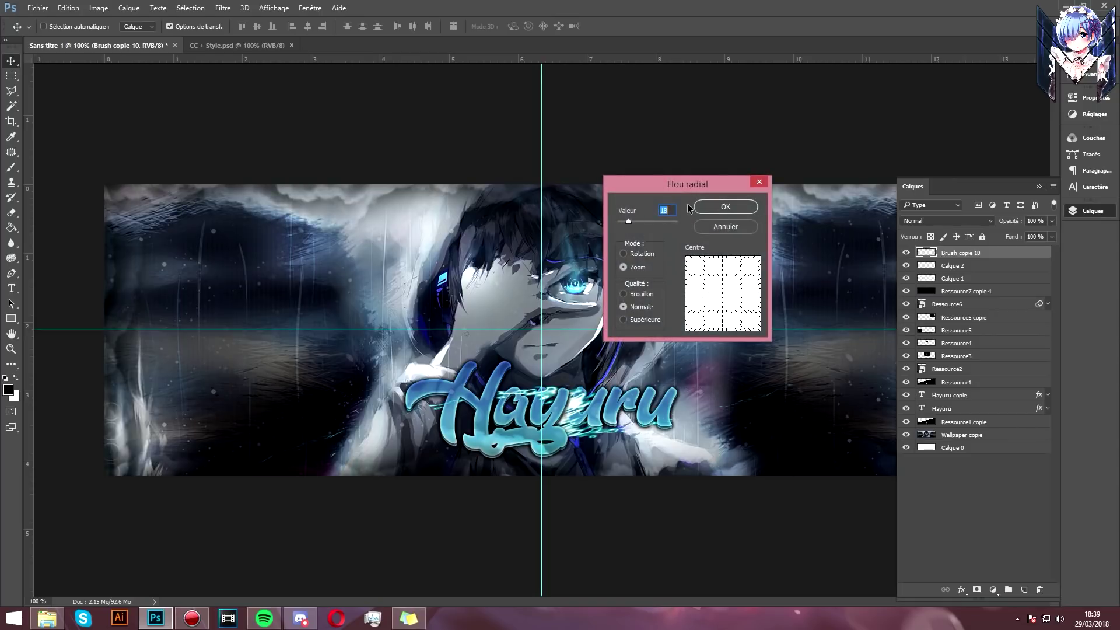
click(730, 208)
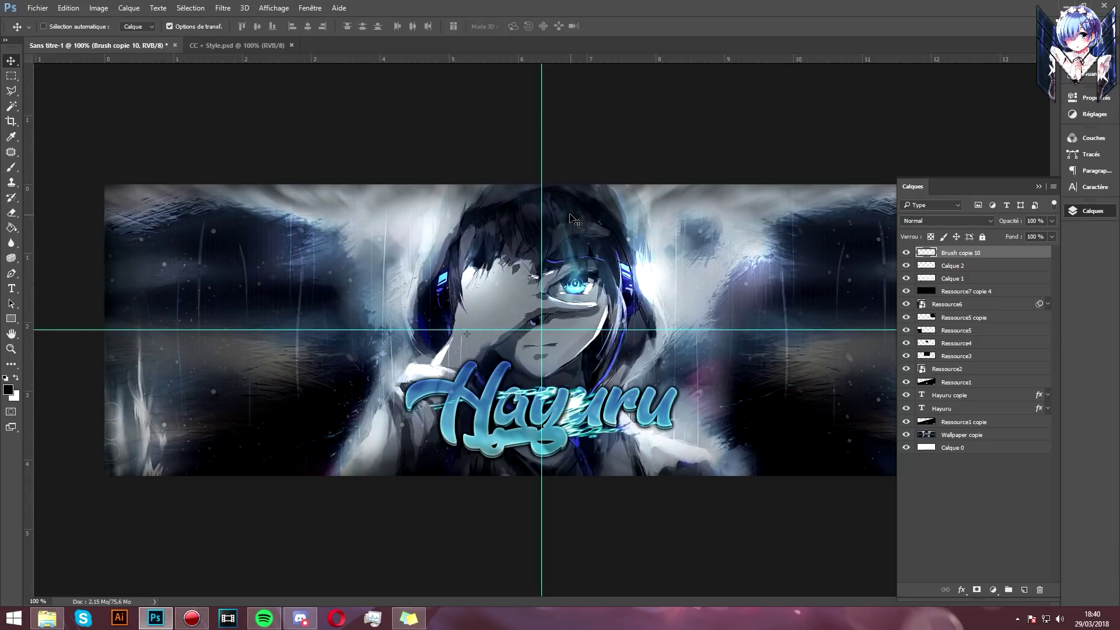
click(47, 618)
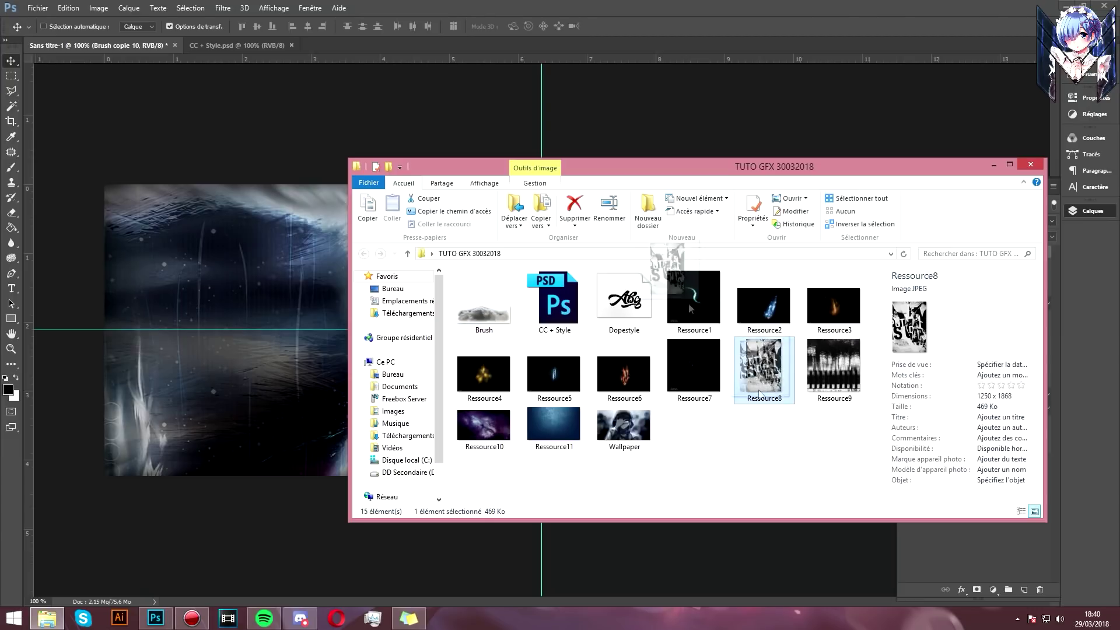
Step: Place Ressource8 scaled to banner height, with copies tiled mid-banner and at the right end
drag(779, 376, 497, 201)
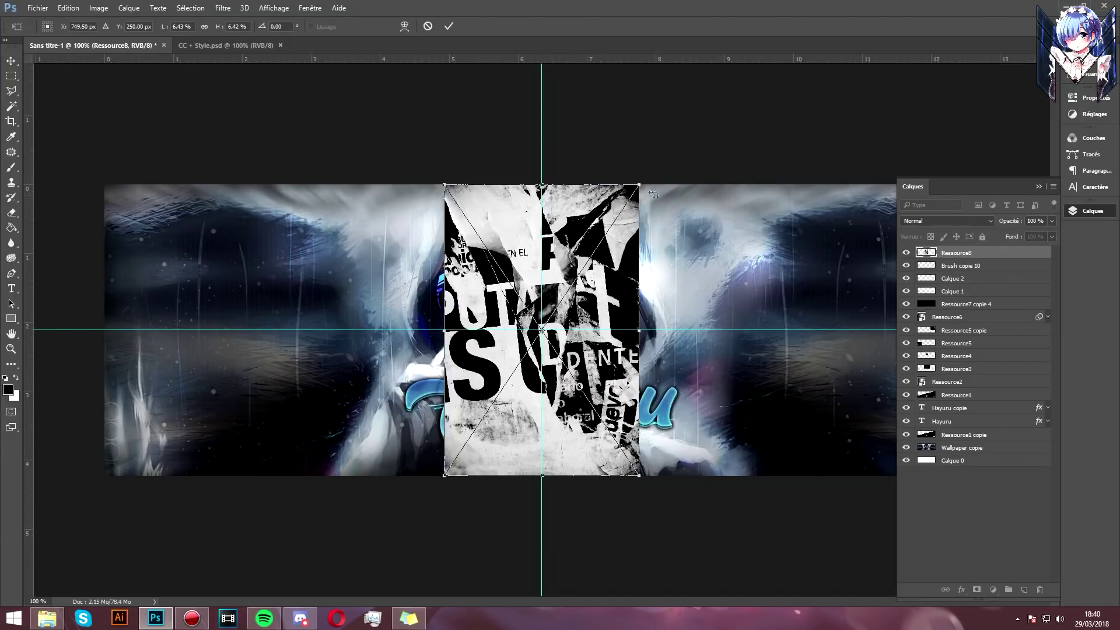
mouse_move(640, 181)
mouse_down()
mouse_move(800, 50)
mouse_move(862, 19)
mouse_move(887, 30)
mouse_up()
drag(689, 233, 386, 336)
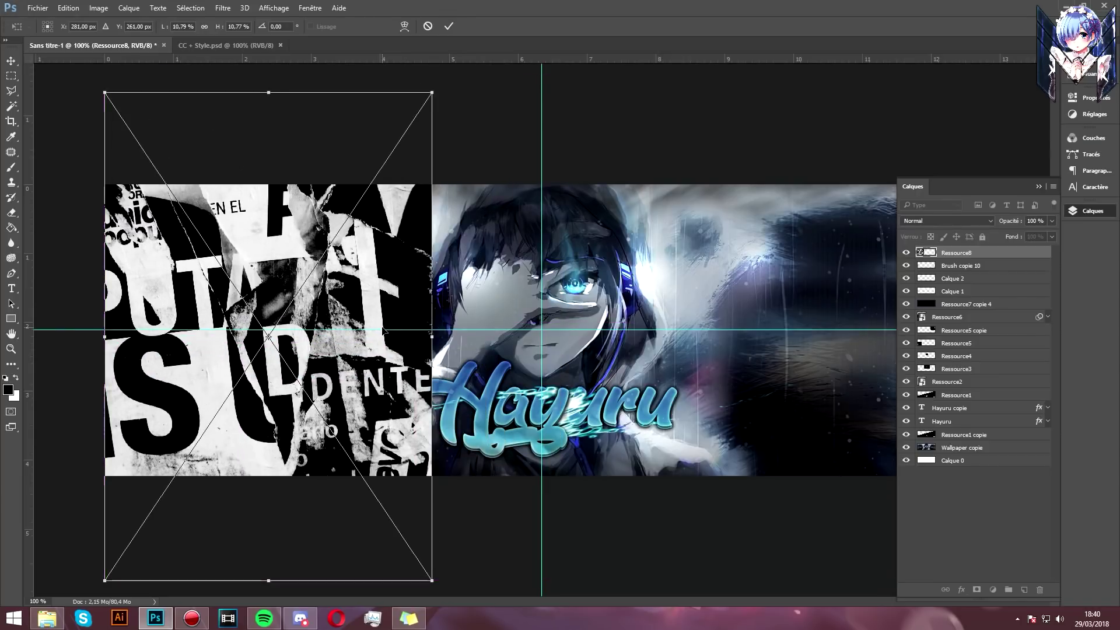
key(Return)
mouse_move(274, 395)
mouse_down()
mouse_move(598, 370)
mouse_move(588, 370)
mouse_up()
key(ctrl+j)
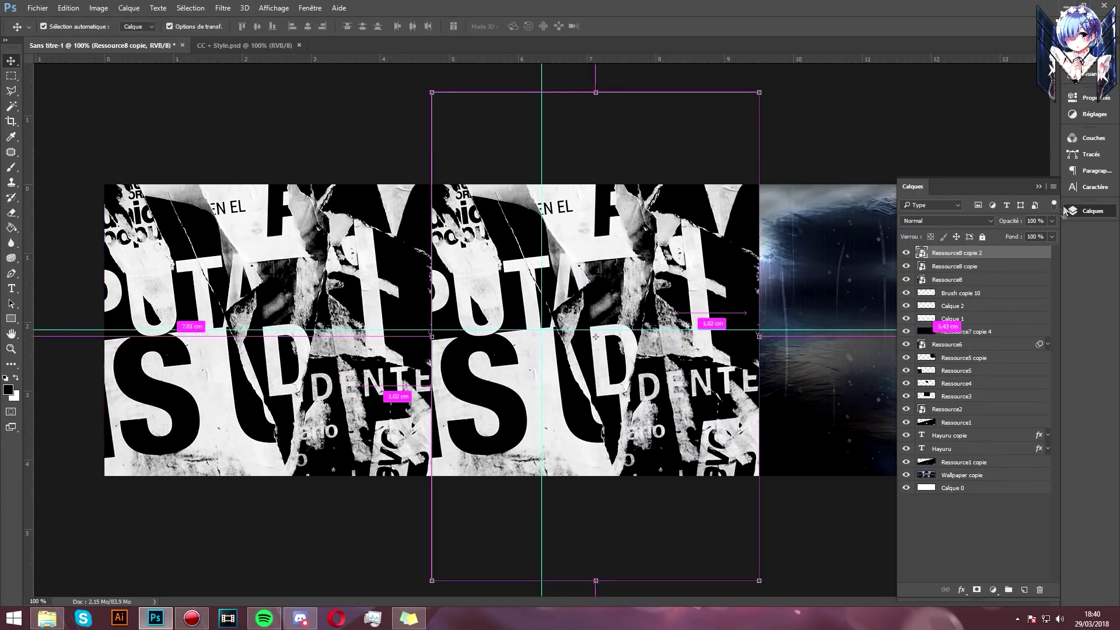
click(1078, 216)
drag(637, 425, 970, 390)
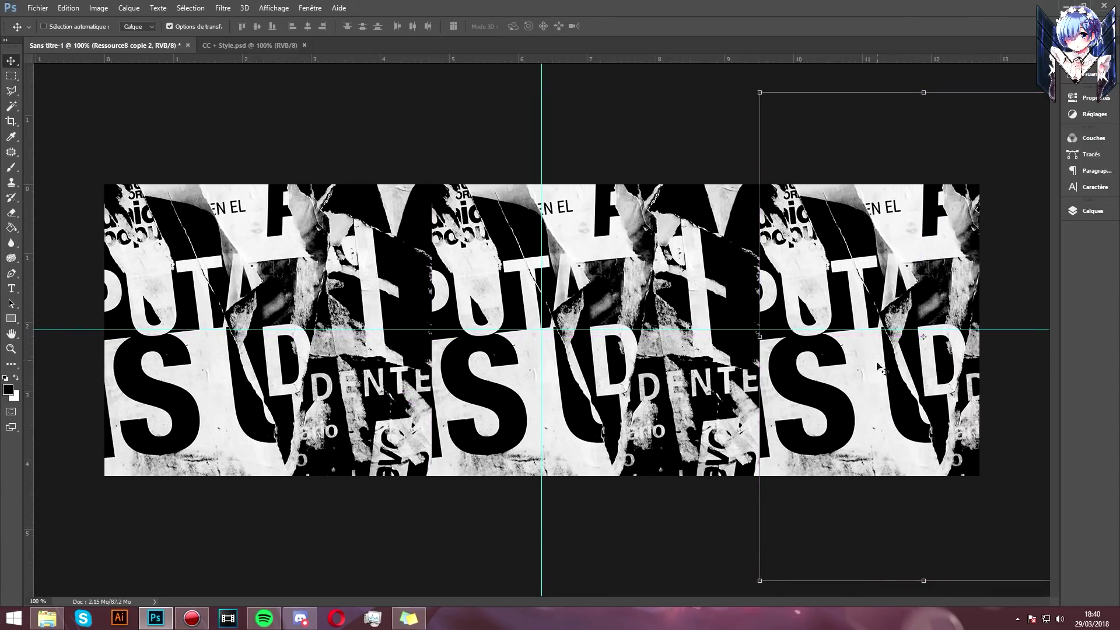
Step: Merge the three Ressource8 copies and blend them in Incrustation at 3% opacity
click(1092, 211)
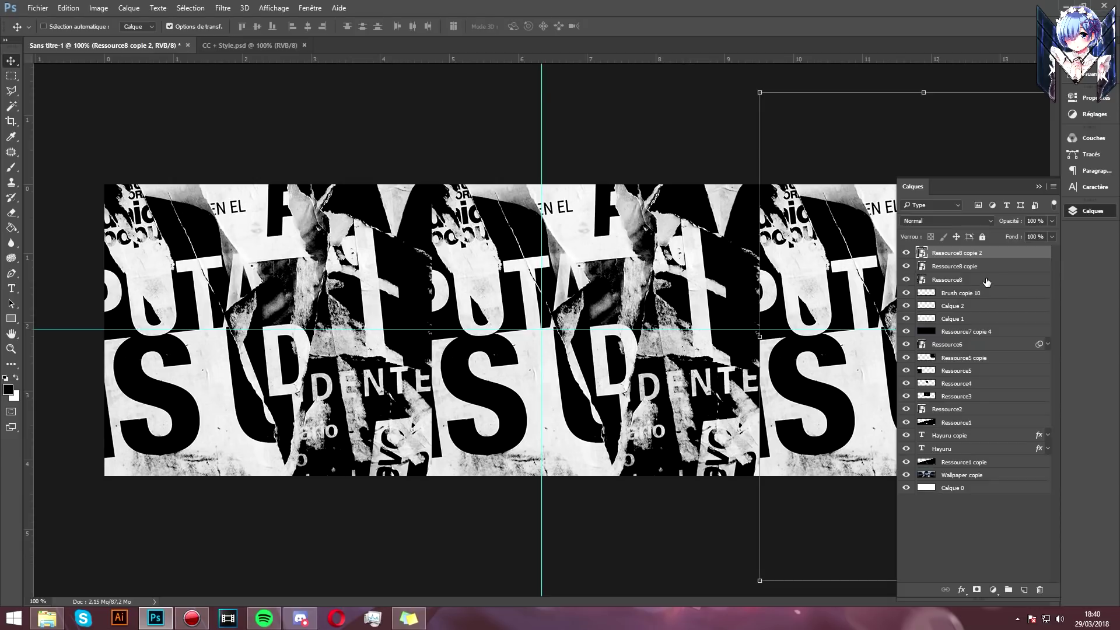
shift+click(986, 281)
right_click(982, 278)
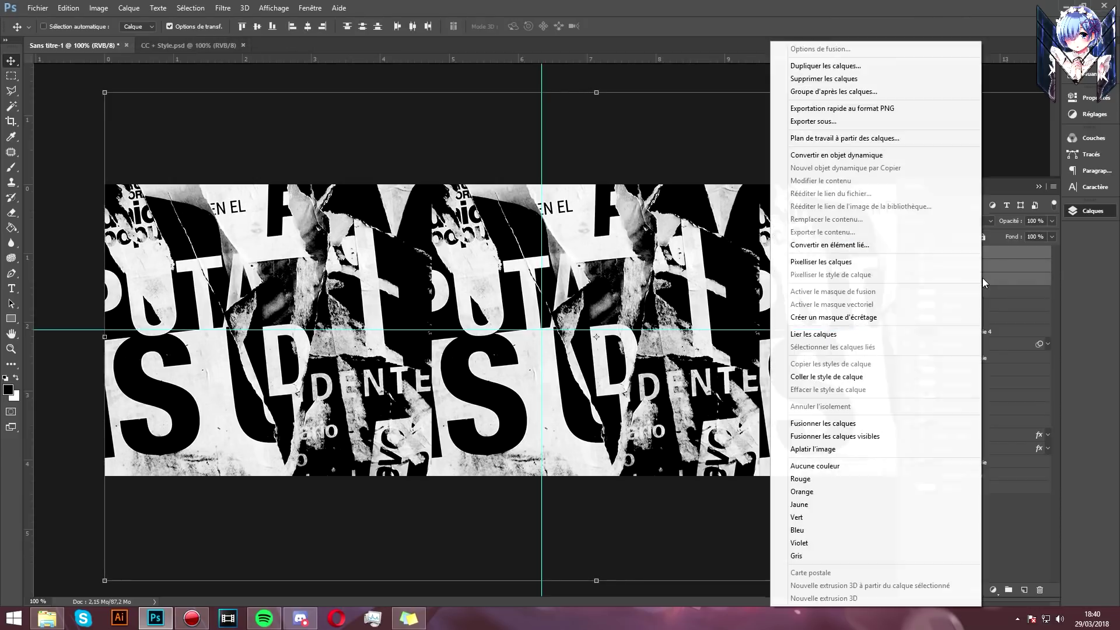
click(856, 424)
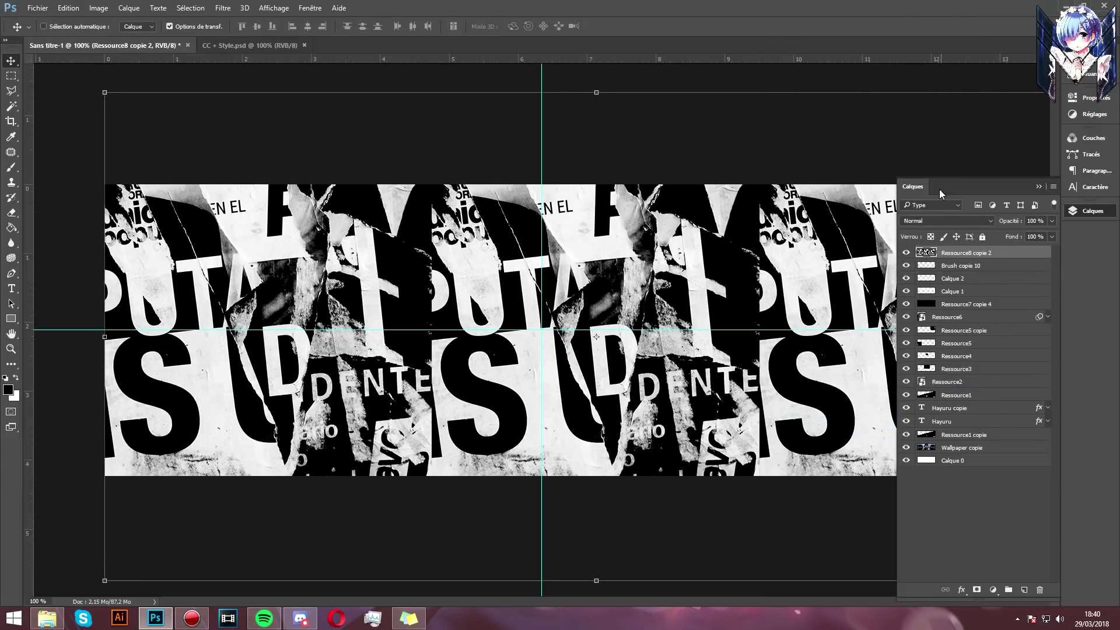
click(938, 221)
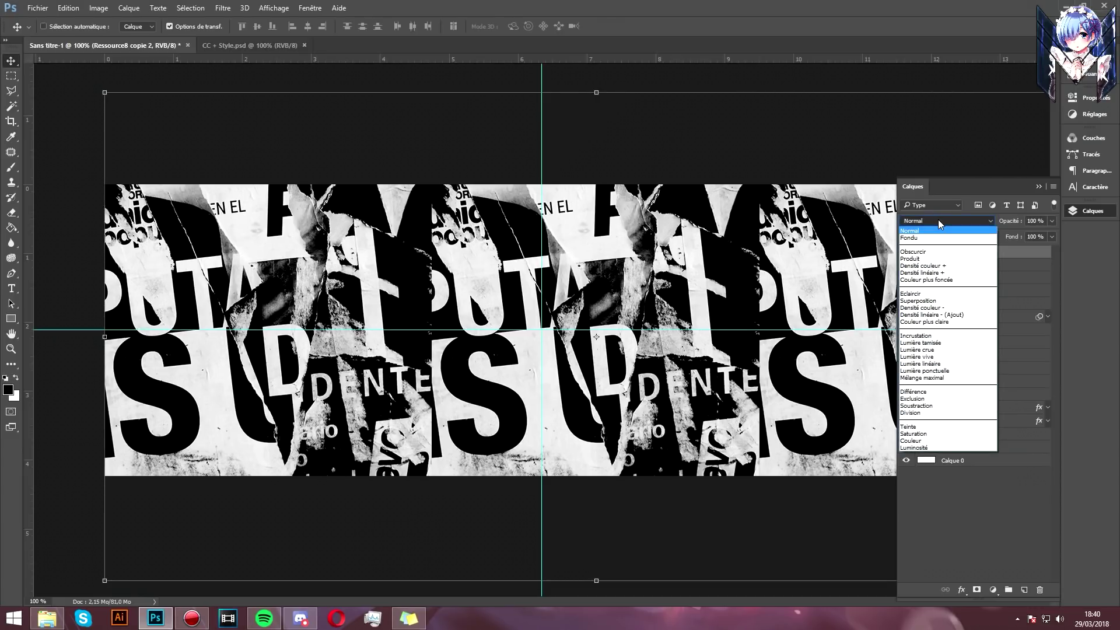
click(933, 336)
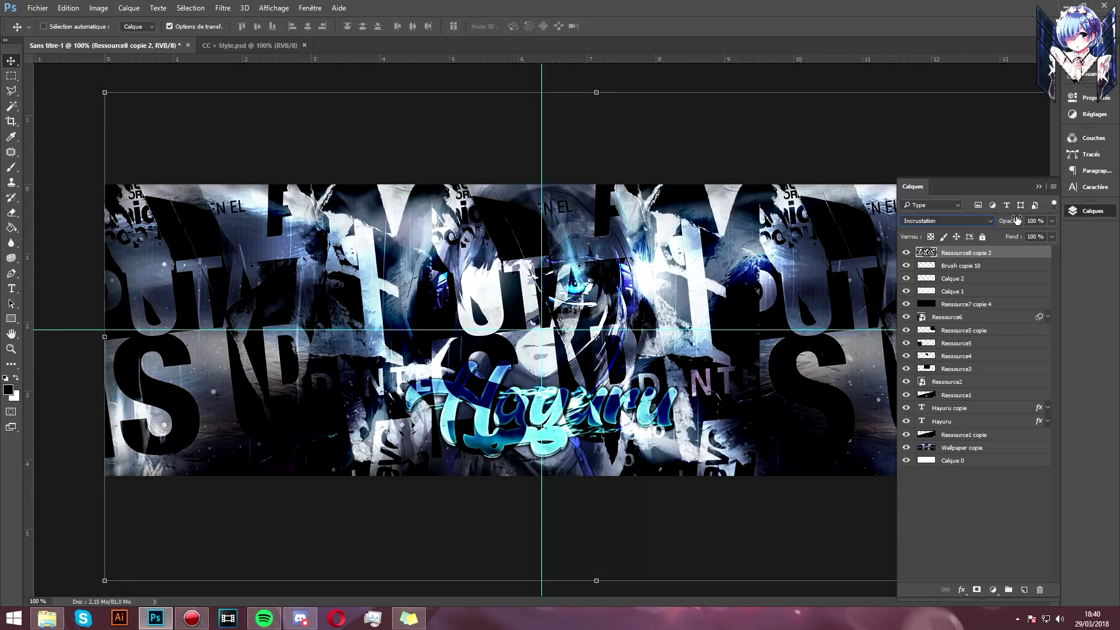
text(3)
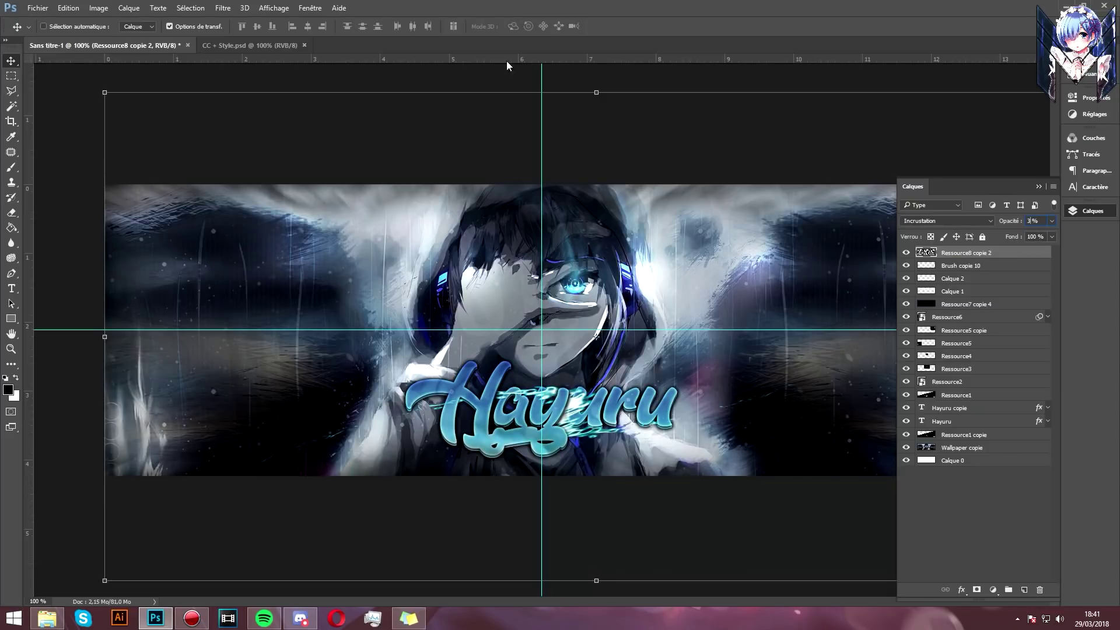
click(46, 618)
Step: Place the enlarged Ressource9 water texture at the left, with a Ctrl+J copy beside it
drag(835, 367, 190, 283)
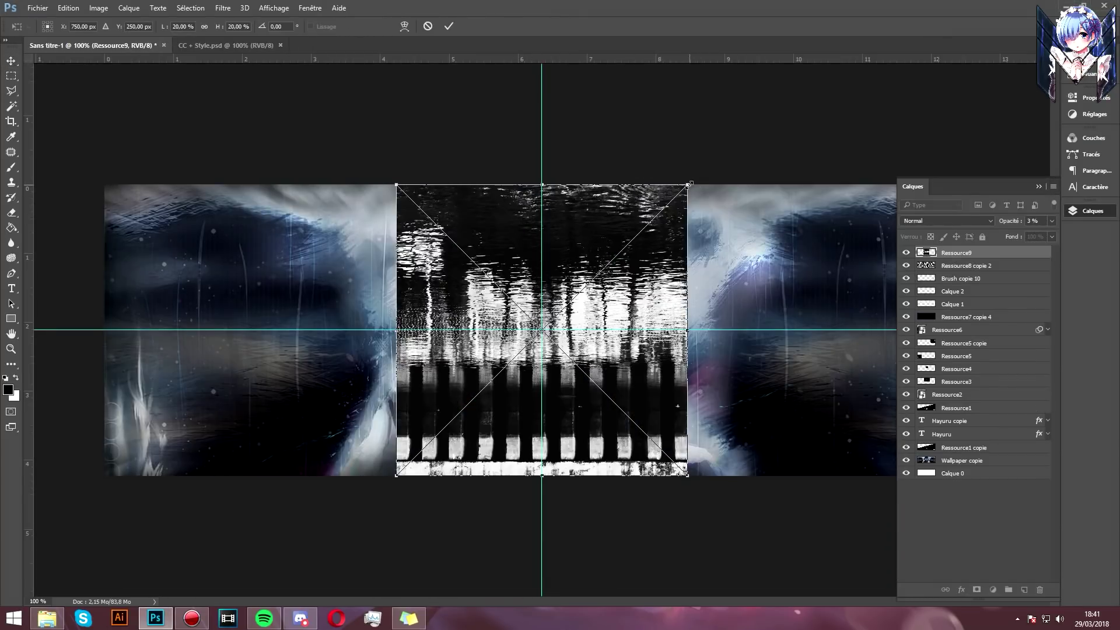
drag(688, 184, 817, 56)
drag(697, 269, 405, 333)
key(Return)
key(ctrl+j)
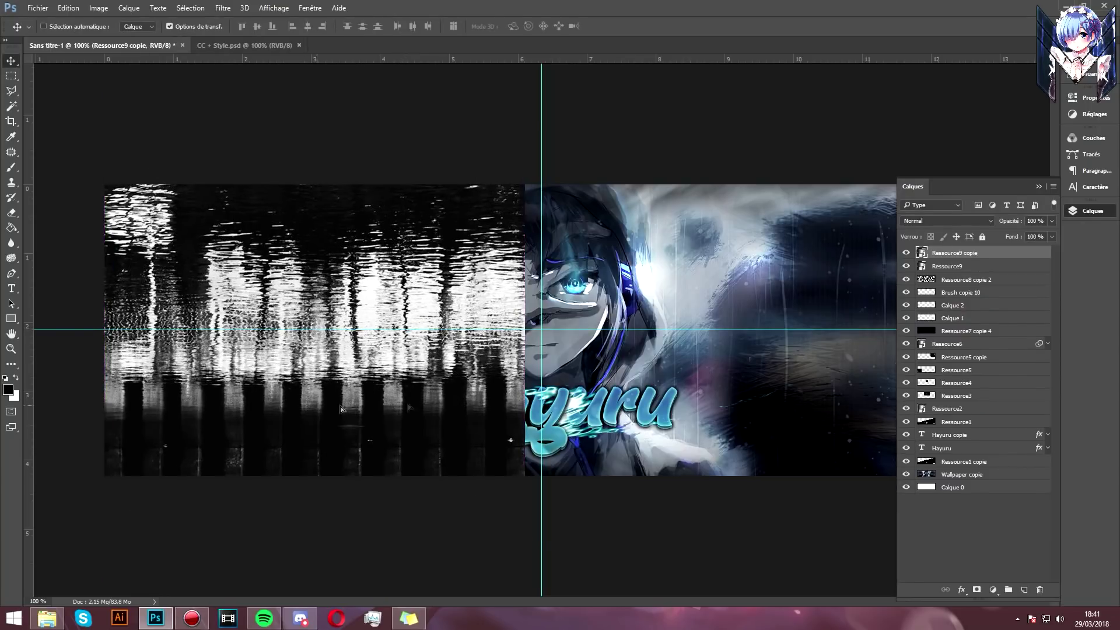
drag(310, 410, 730, 410)
click(1101, 212)
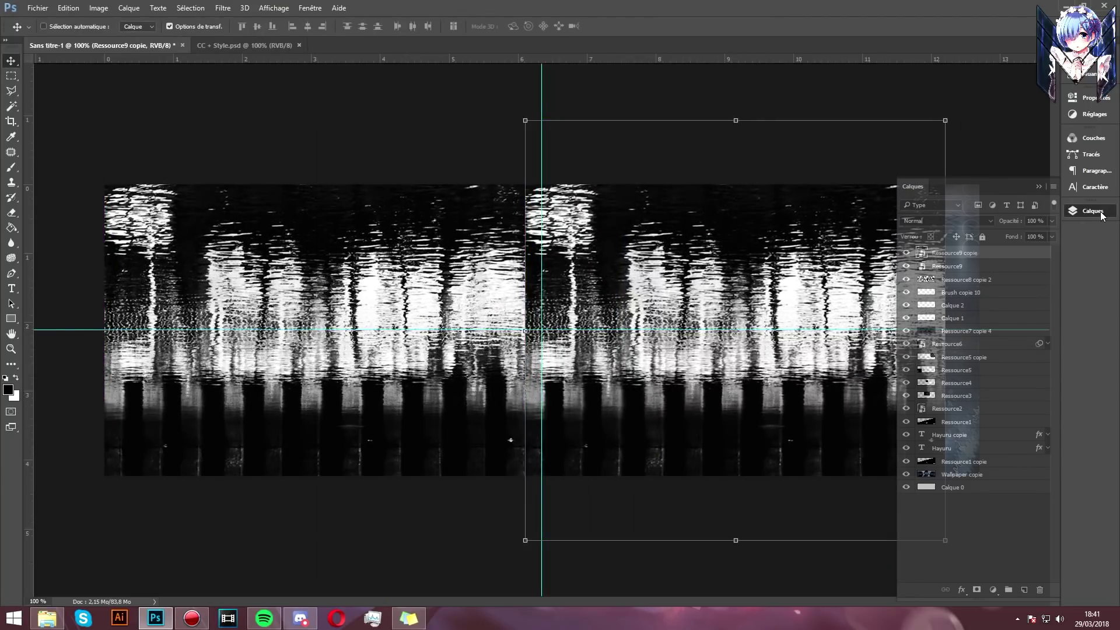
Step: Dismiss the stray Preferences window and add a third water copy at the banner's right end
key(i)
key(ctrl+k)
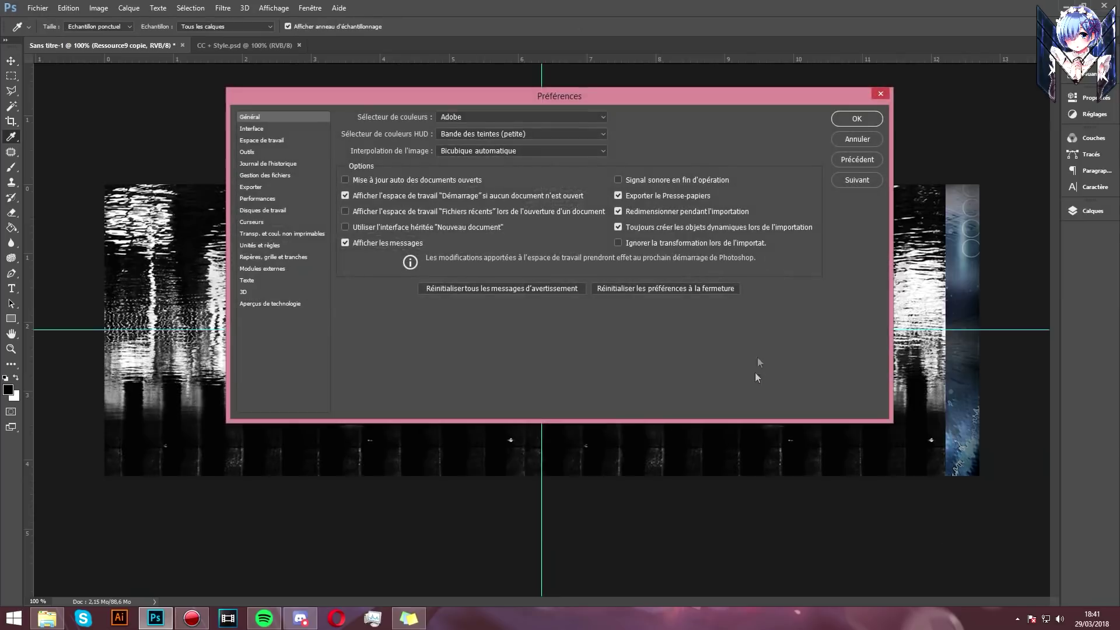
key(v)
click(864, 140)
key(ctrl+j)
drag(540, 434, 961, 434)
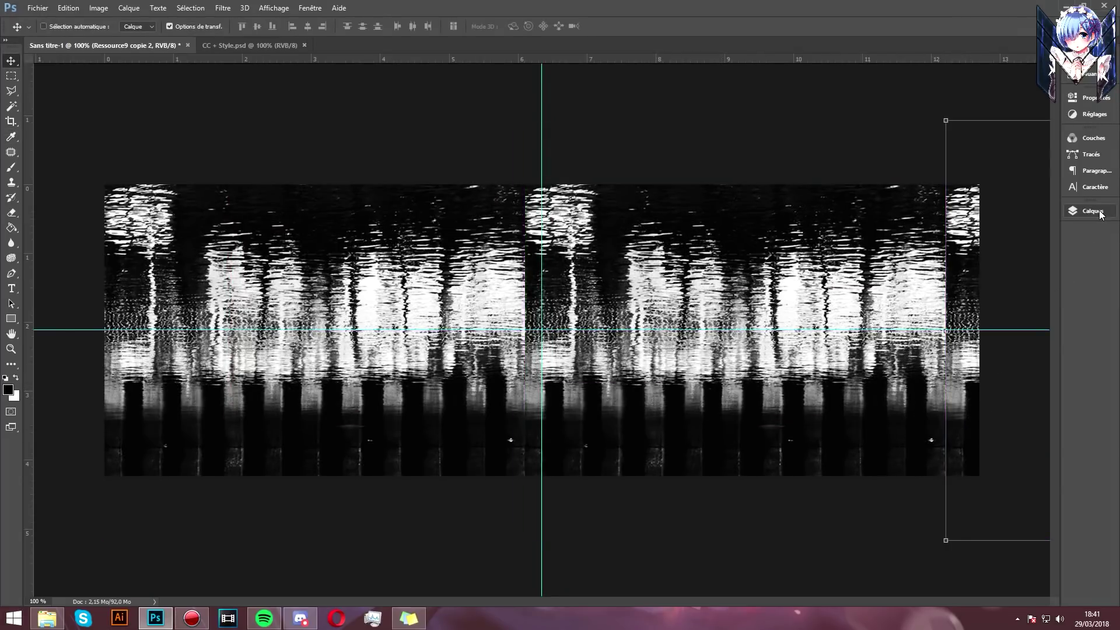
Step: Merge the three water texture layers and blend them in Incrustation at 9% opacity
click(1093, 211)
shift+click(982, 279)
right_click(980, 274)
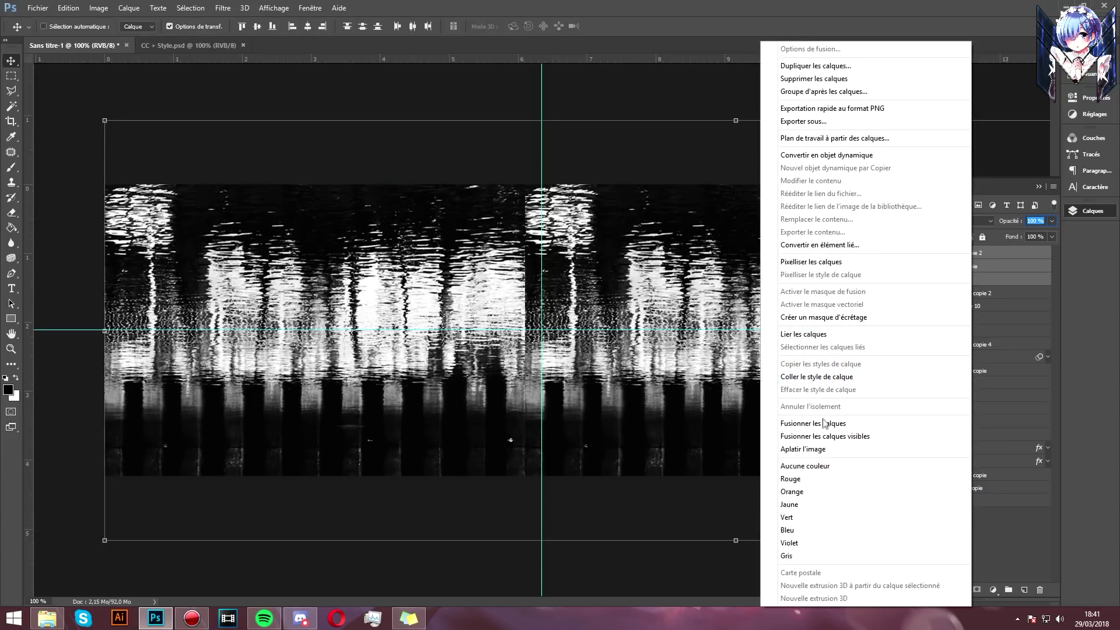
click(828, 427)
click(917, 222)
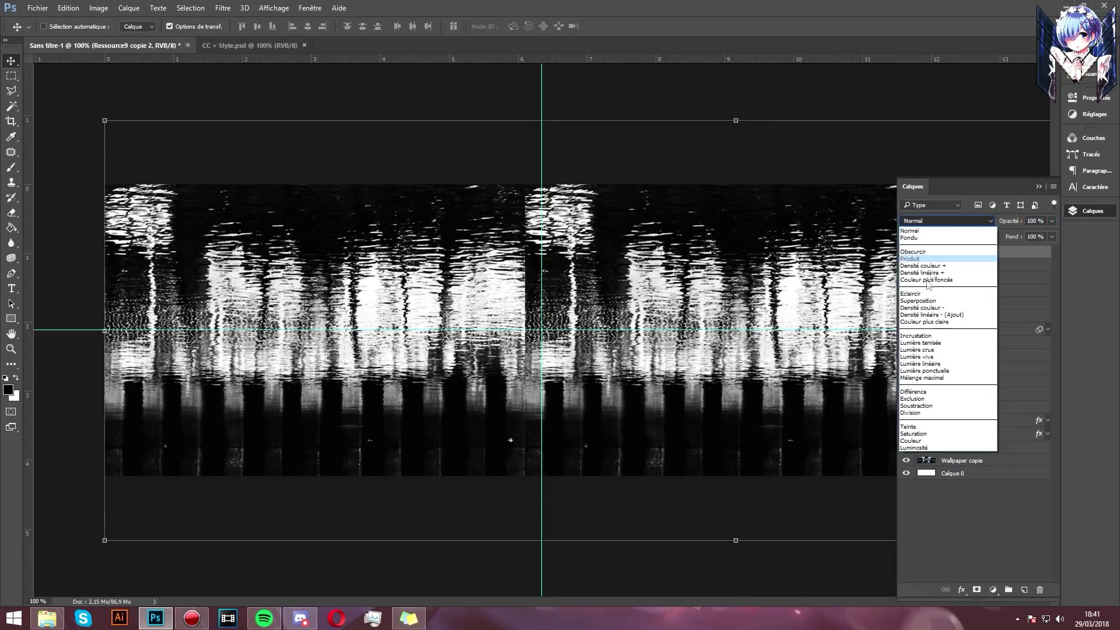
click(922, 336)
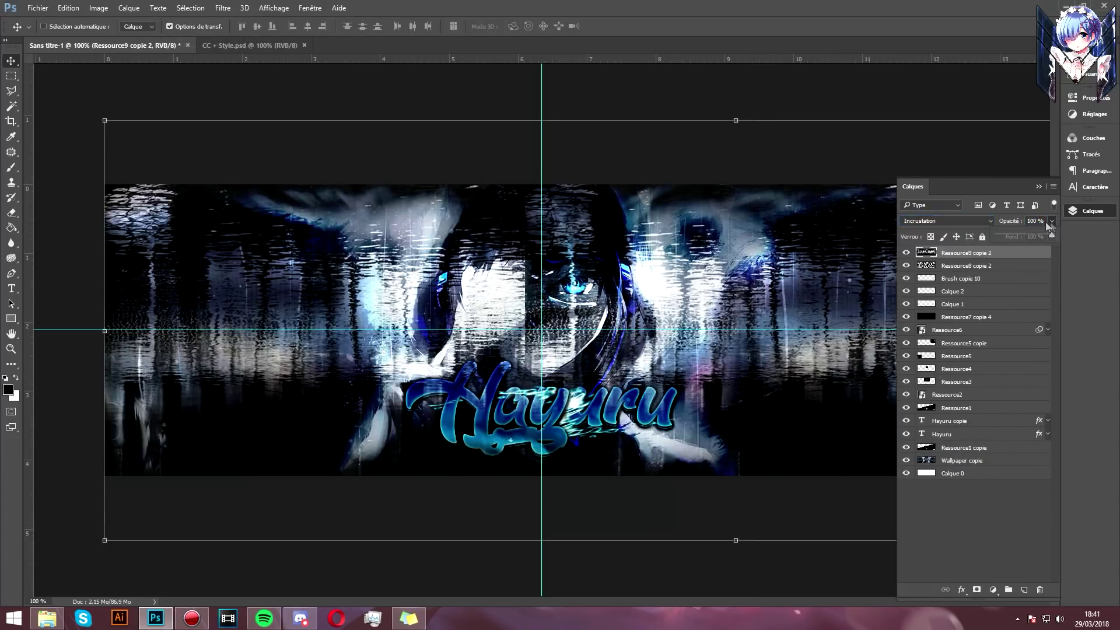
drag(1003, 232, 1000, 233)
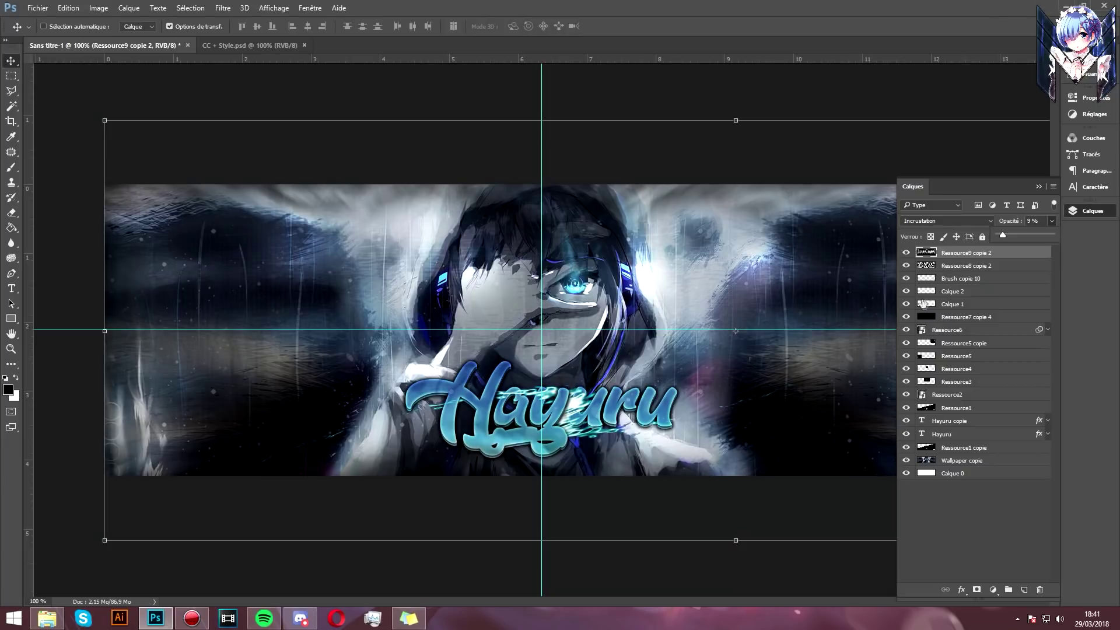
click(990, 255)
Step: Place the Ressource10 nebula image into the banner, scaled to cover it
click(47, 618)
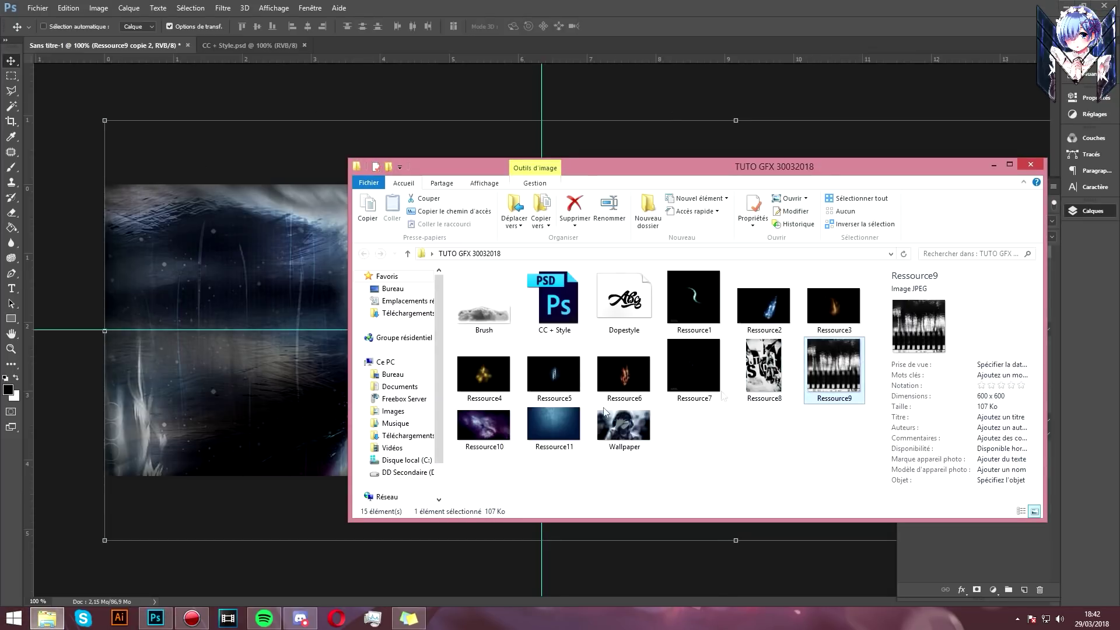
drag(483, 429, 222, 305)
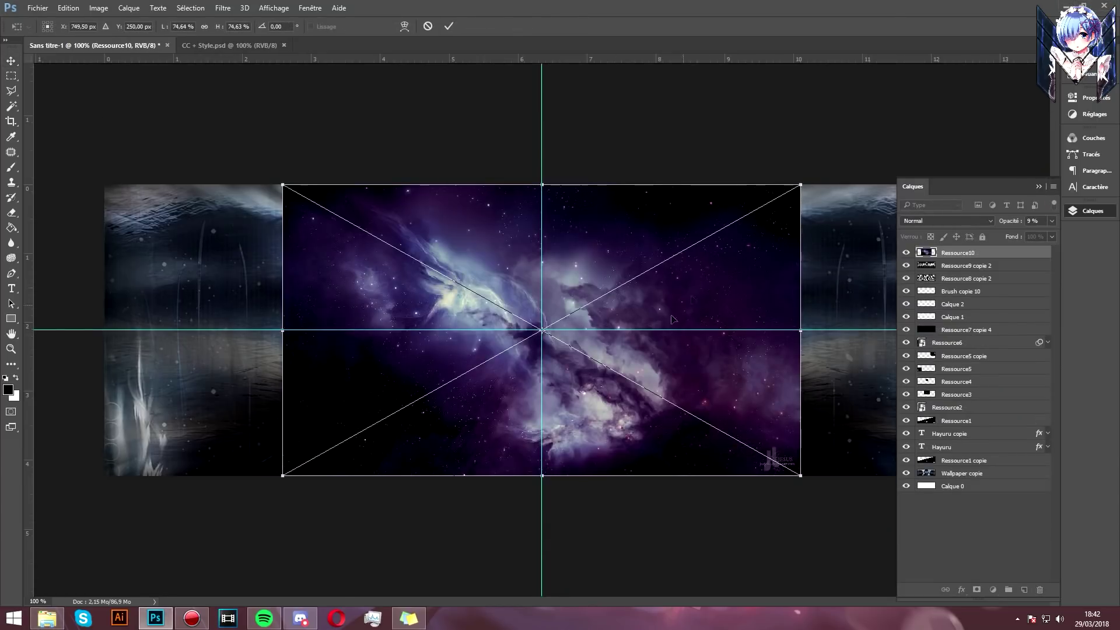
scroll(541, 330, down, 3)
scroll(542, 329, down, 2)
drag(664, 260, 1000, 69)
drag(825, 218, 670, 301)
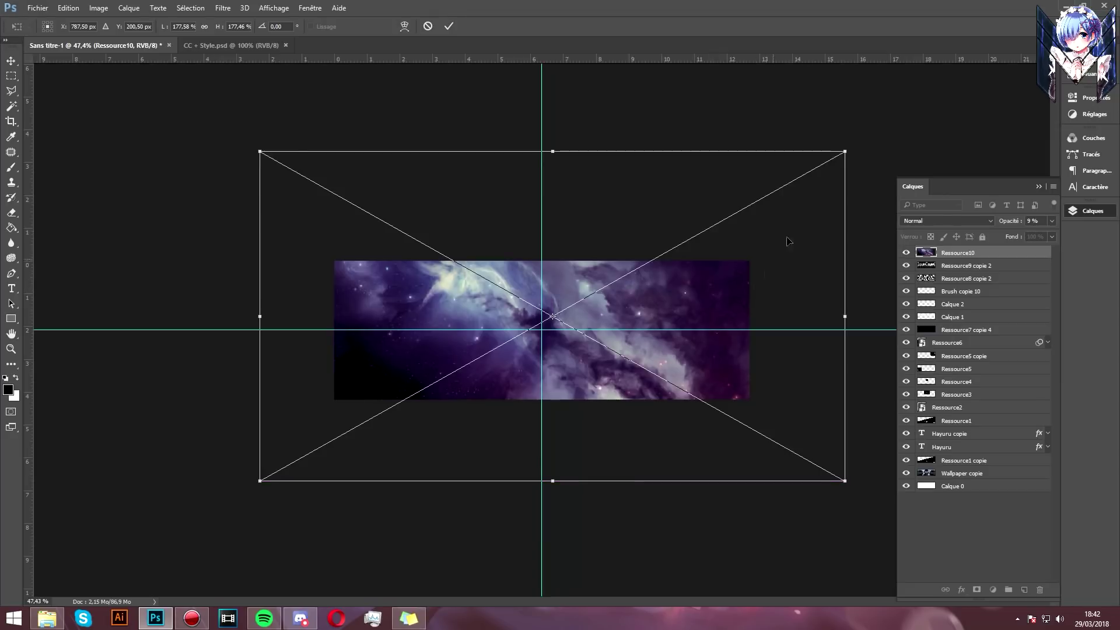
drag(847, 149, 865, 140)
mouse_move(760, 257)
mouse_down()
mouse_move(731, 273)
mouse_move(741, 272)
mouse_up()
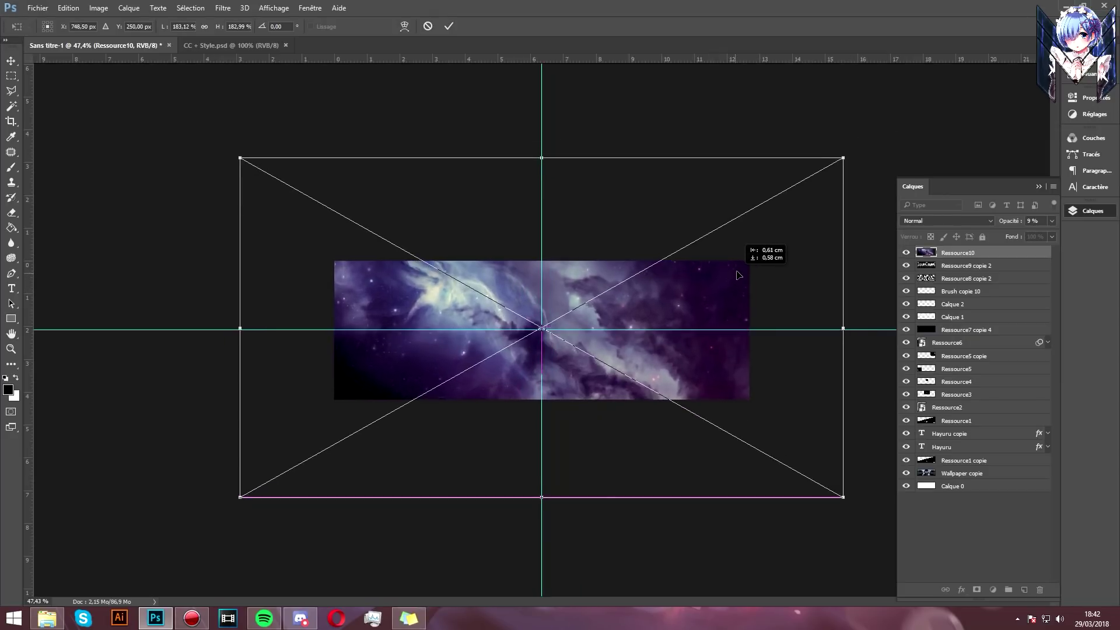
key(Return)
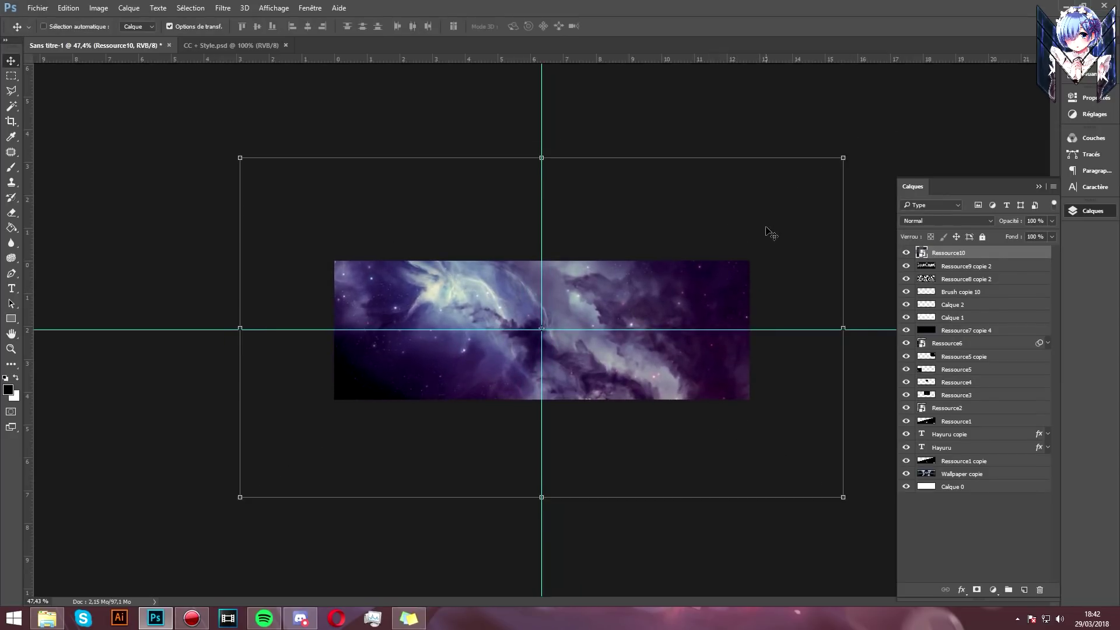
Step: Fully desaturate the Ressource10 nebula with Hue/Saturation
key(ctrl+u)
drag(529, 244, 444, 232)
click(663, 162)
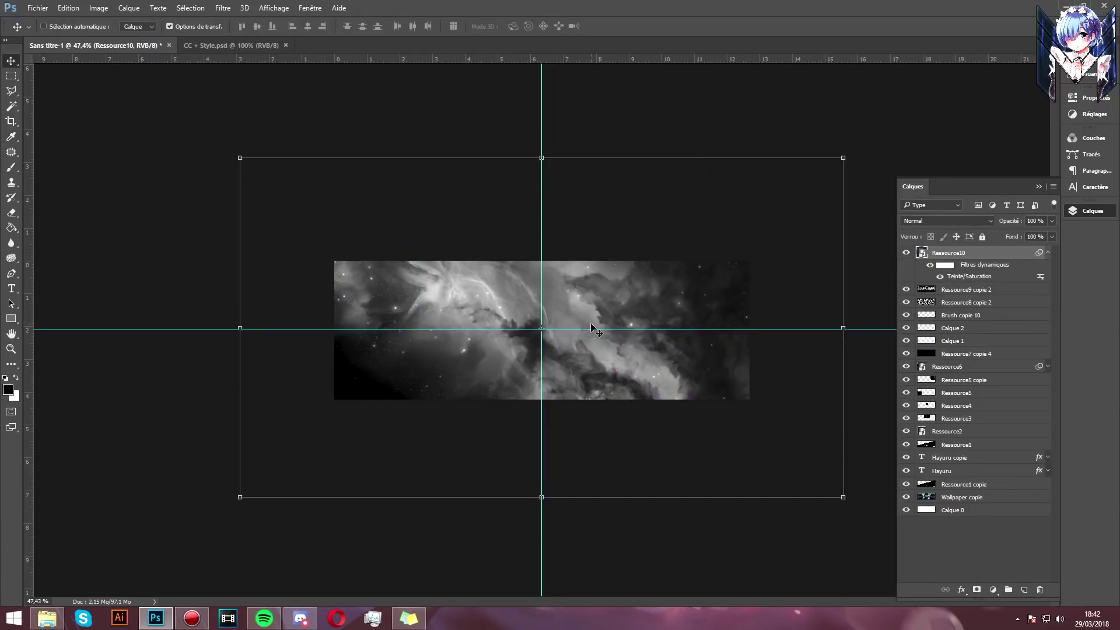
Step: Blend the Ressource10 layer as Incrustation at 24% opacity
click(98, 8)
mouse_move(111, 38)
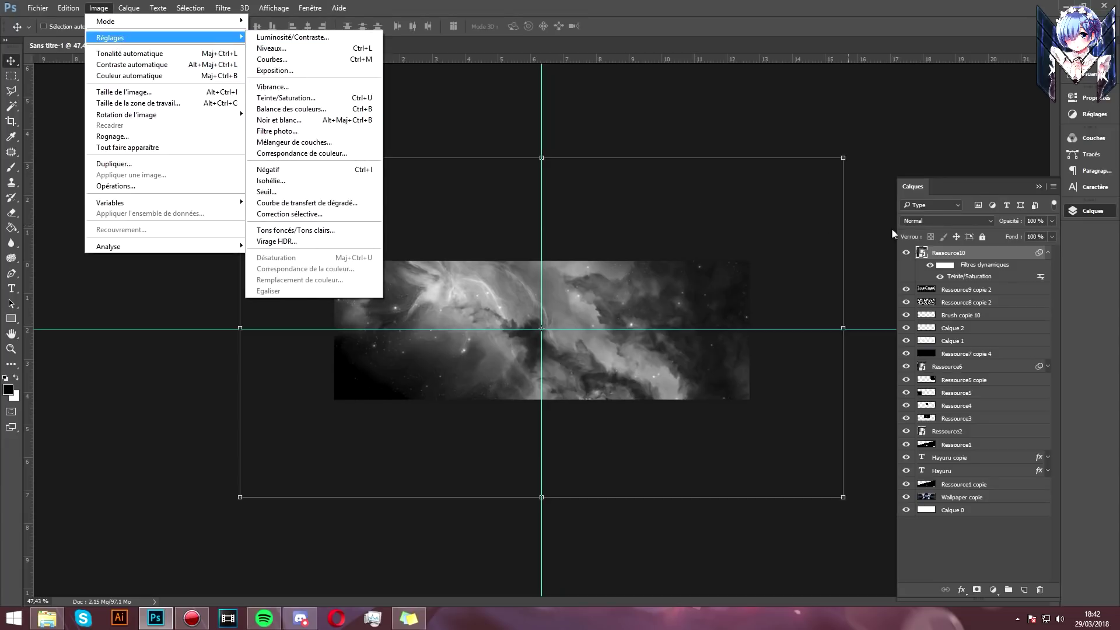
click(920, 209)
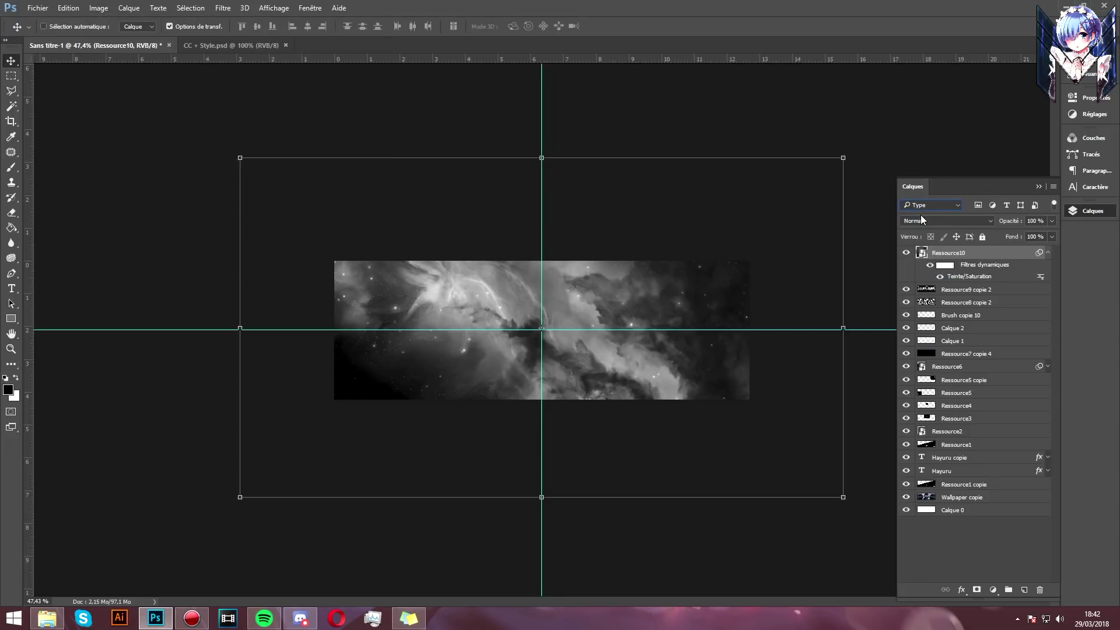
click(927, 221)
click(916, 335)
click(1033, 220)
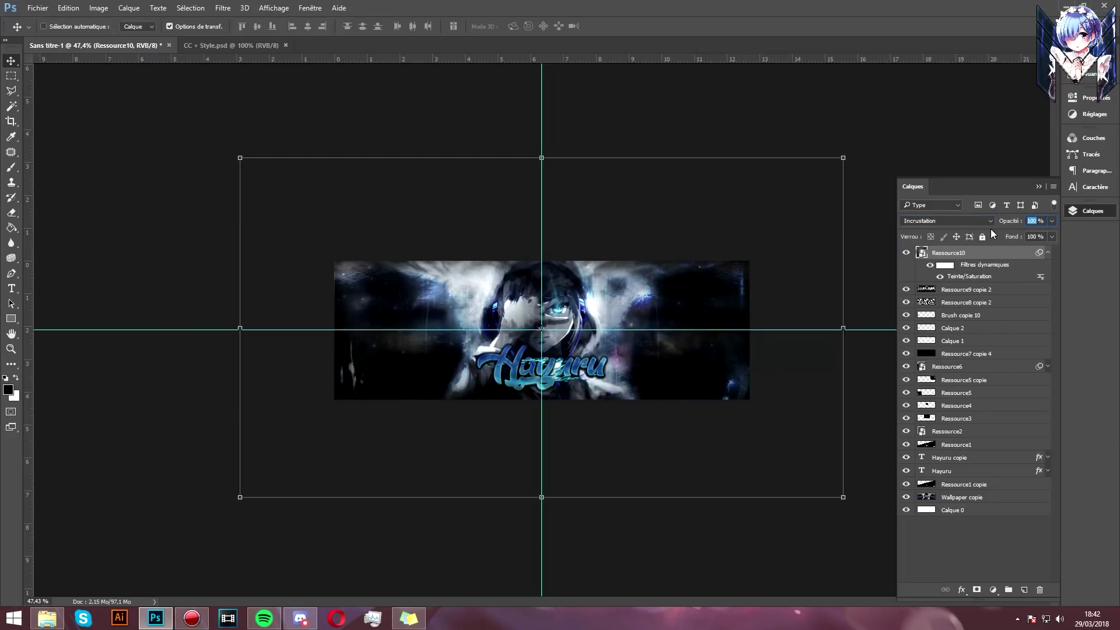
text(24)
Step: View the banner at 100% and toggle Ressource10 to compare its effect
click(10, 348)
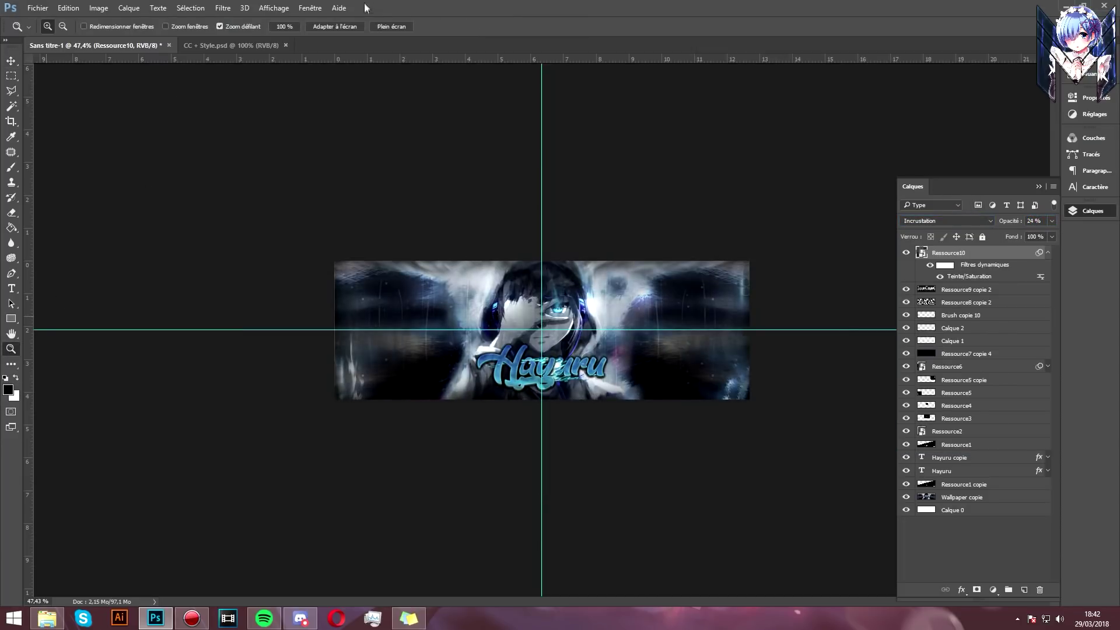
click(286, 26)
key(v)
click(906, 253)
click(905, 252)
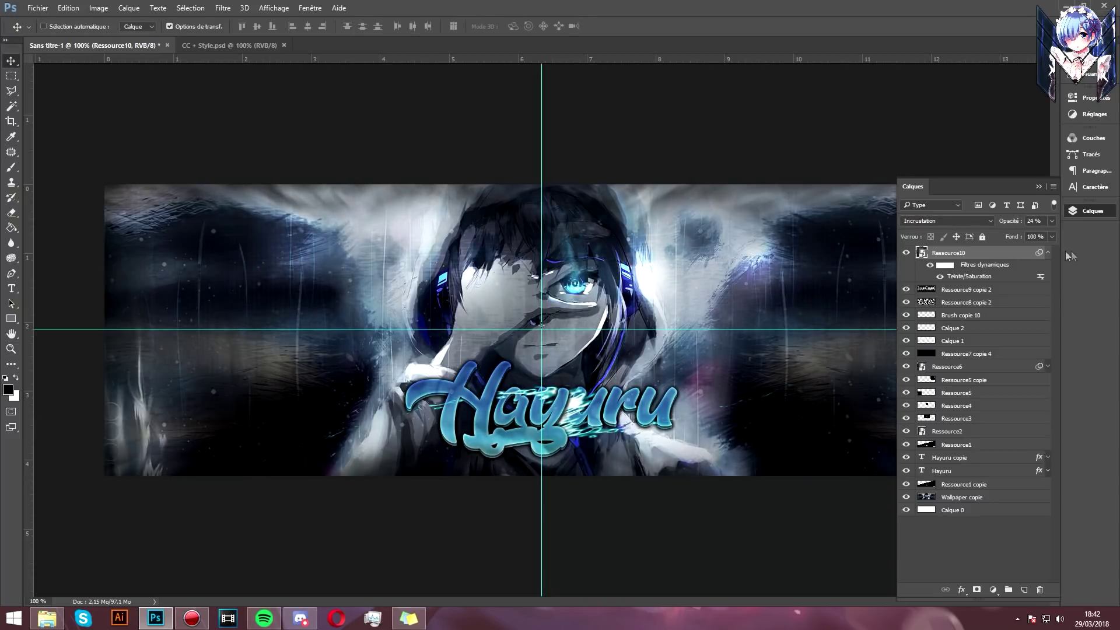
click(1047, 252)
Step: Re-show Ressource10, Ressource9 copie 2 and Ressource8 copie 2 and bring up the TUTO GFX folder
drag(906, 253, 906, 281)
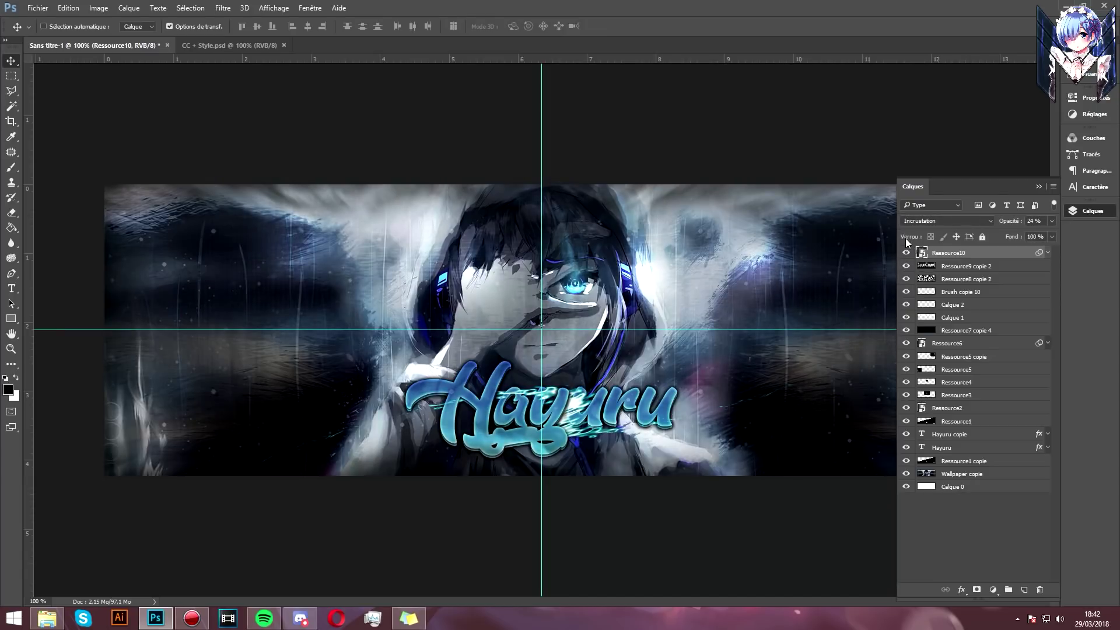
drag(906, 253, 906, 280)
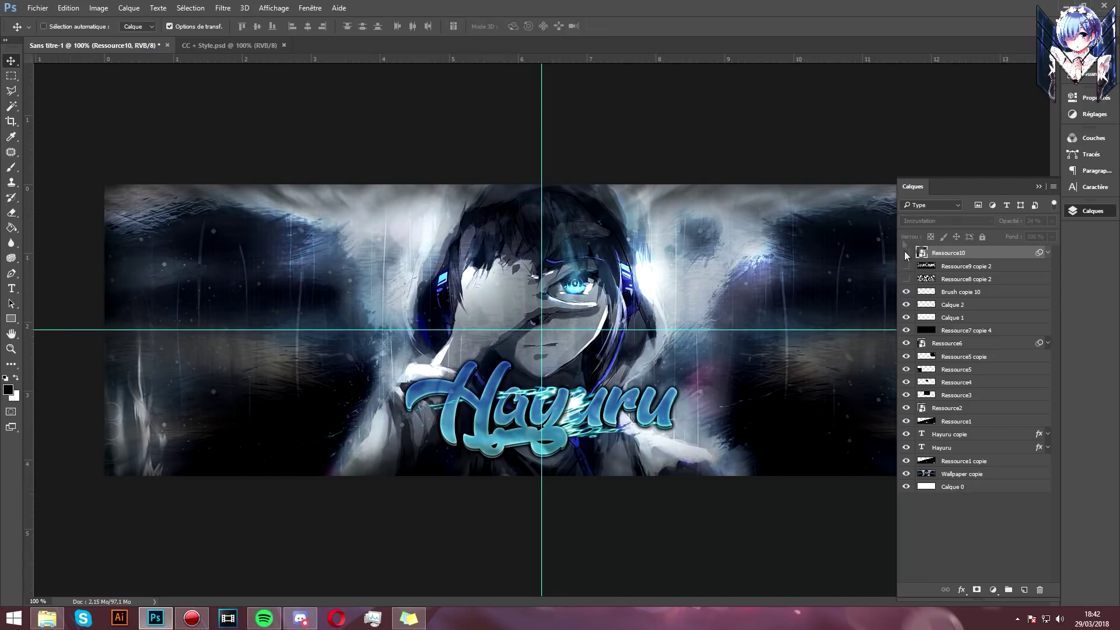
click(905, 253)
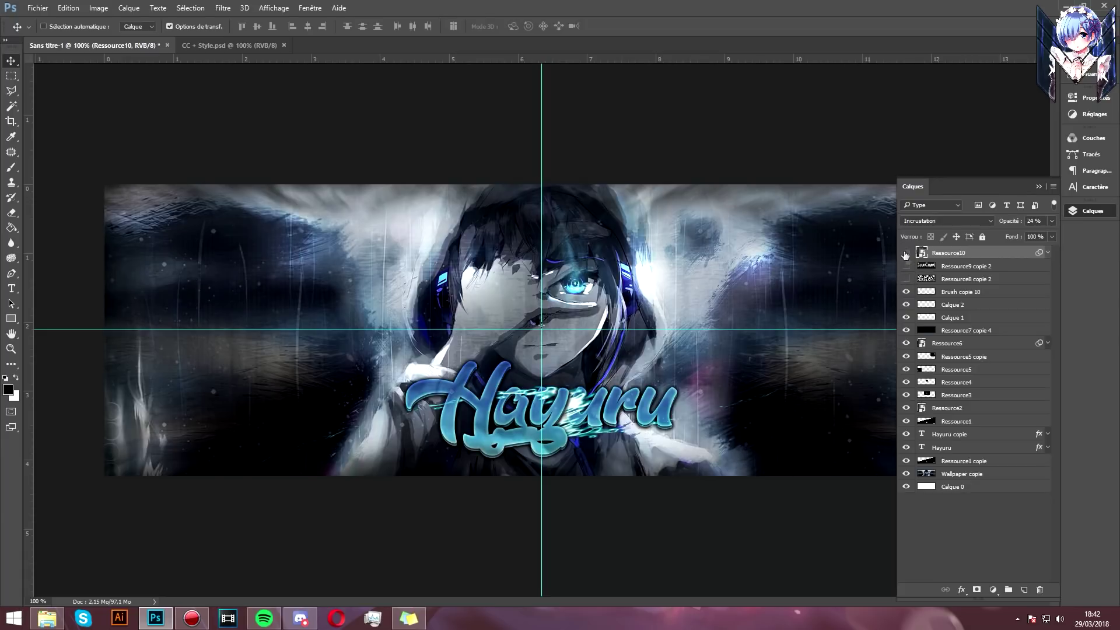
click(905, 253)
drag(906, 266, 906, 278)
click(906, 253)
click(47, 618)
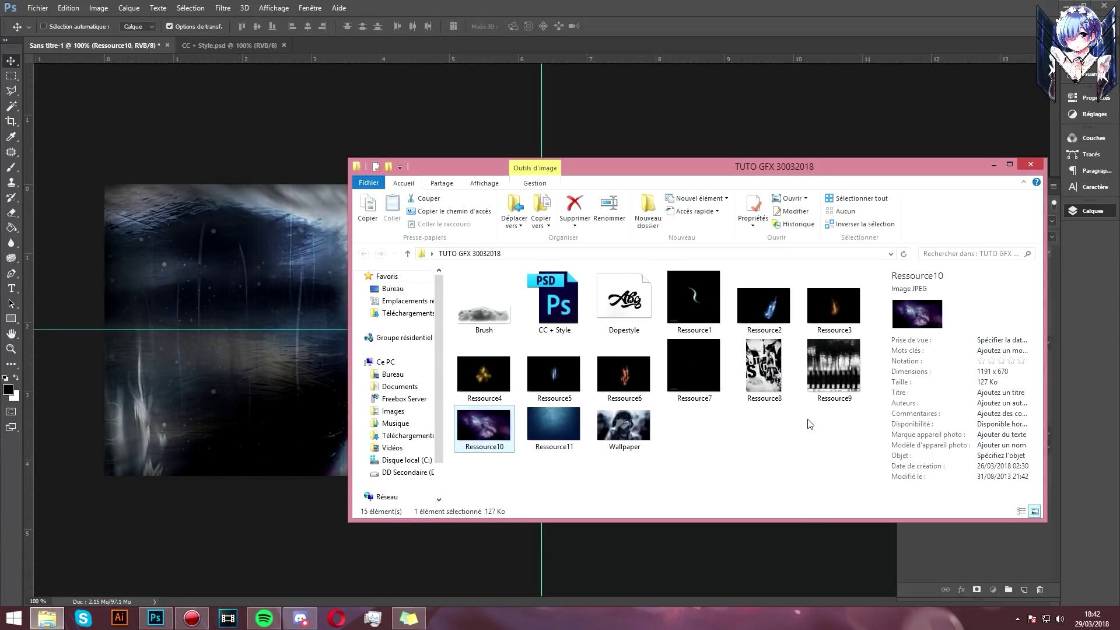
Step: Place the Ressource11 texture into the banner, scaled to fill it
drag(554, 425, 419, 352)
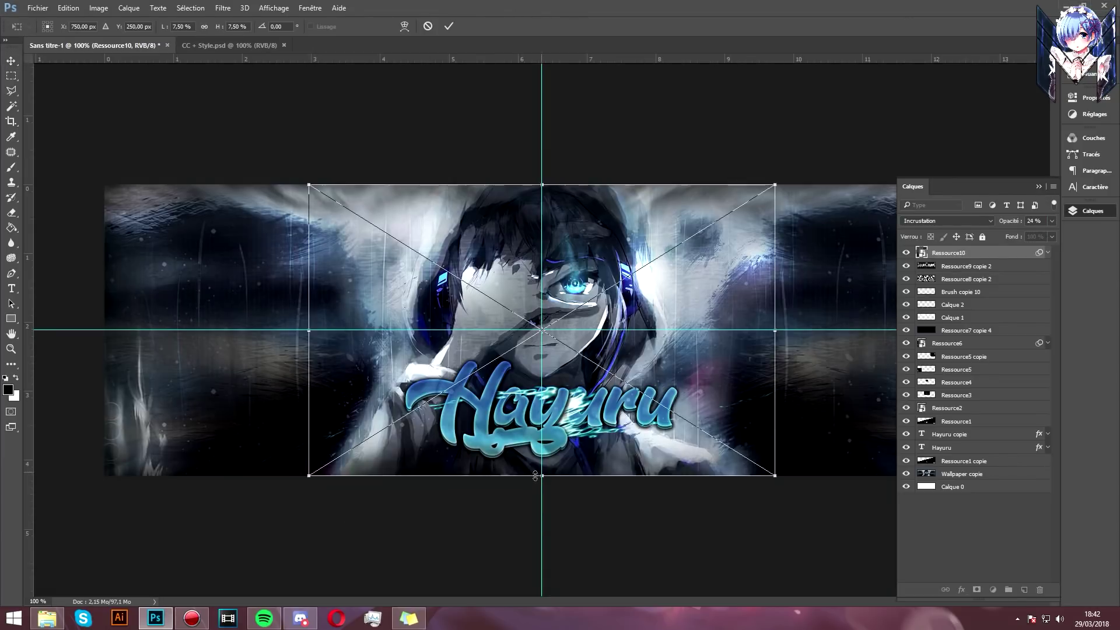
drag(690, 237, 968, 64)
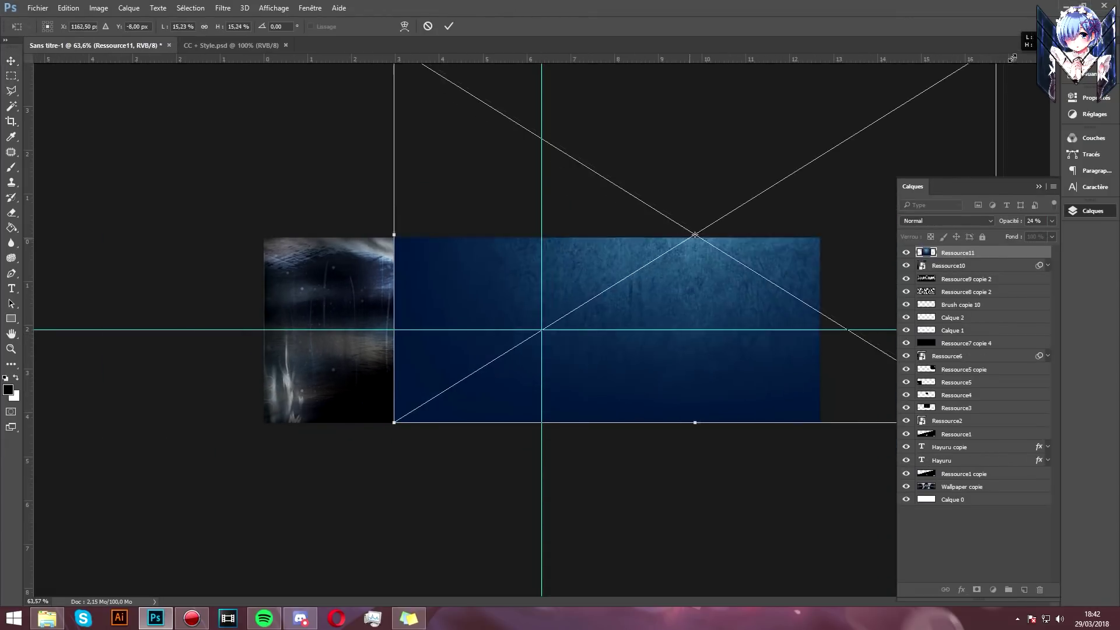
drag(394, 422, 116, 595)
drag(657, 255, 581, 391)
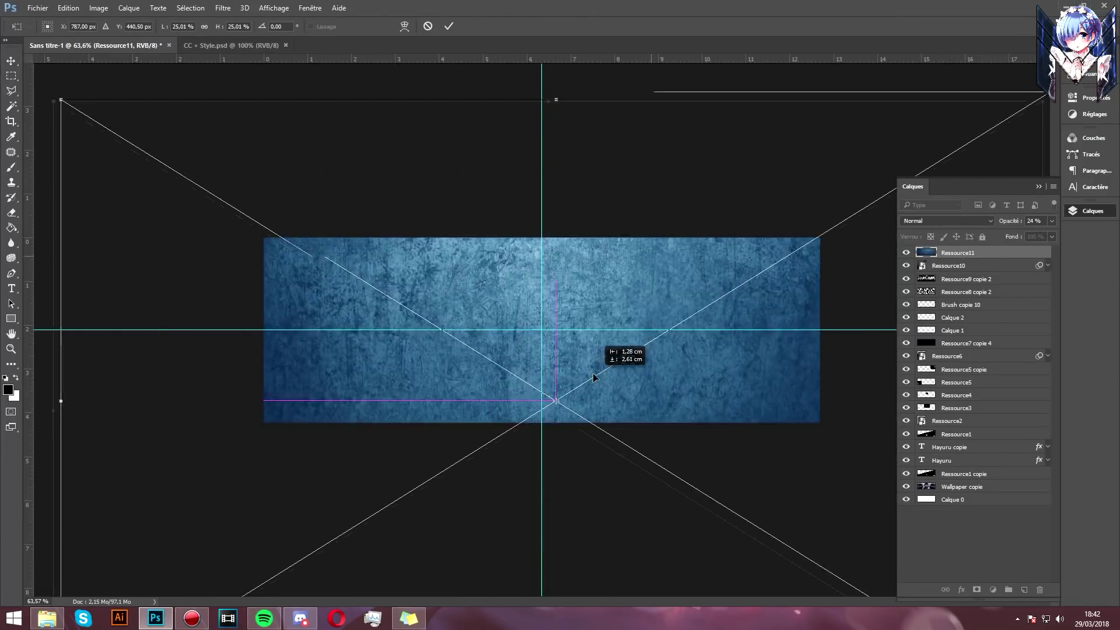
key(Return)
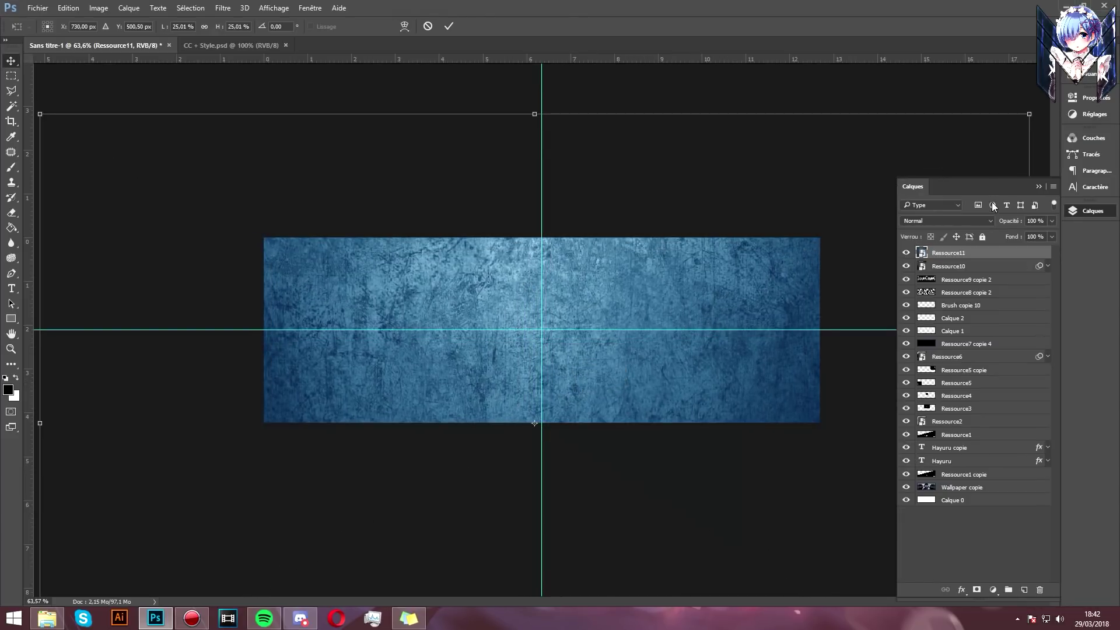
Step: Desaturate the Ressource11 texture to grey with Hue/Saturation
key(ctrl+u)
drag(500, 244, 473, 242)
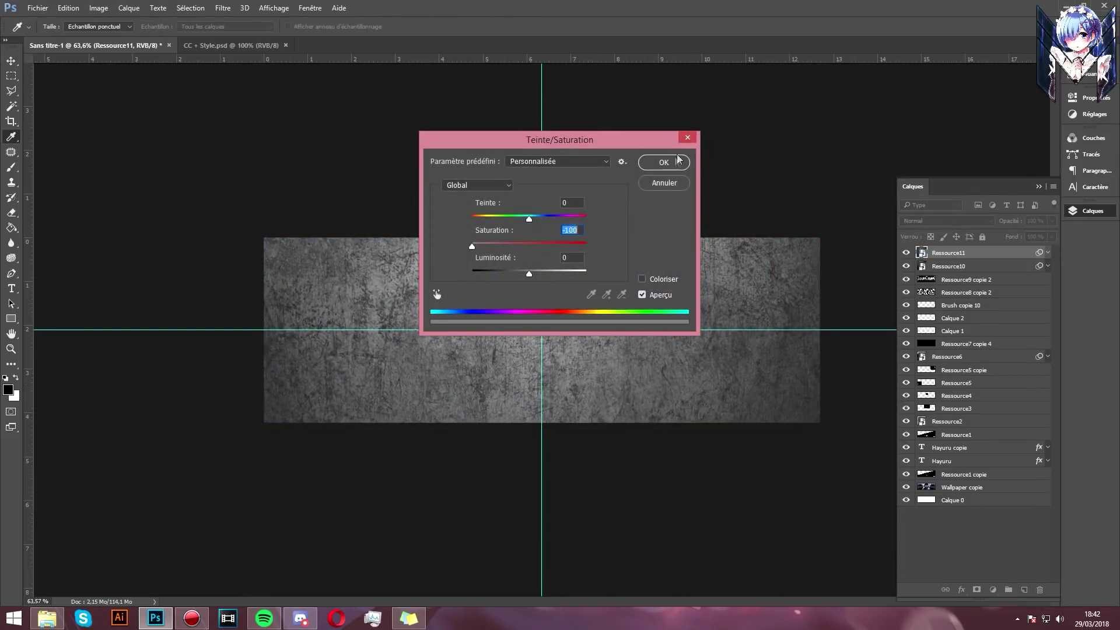
click(664, 162)
key(v)
Step: Blend the Ressource11 texture as Incrustation at 15% opacity and view at 100%
click(948, 222)
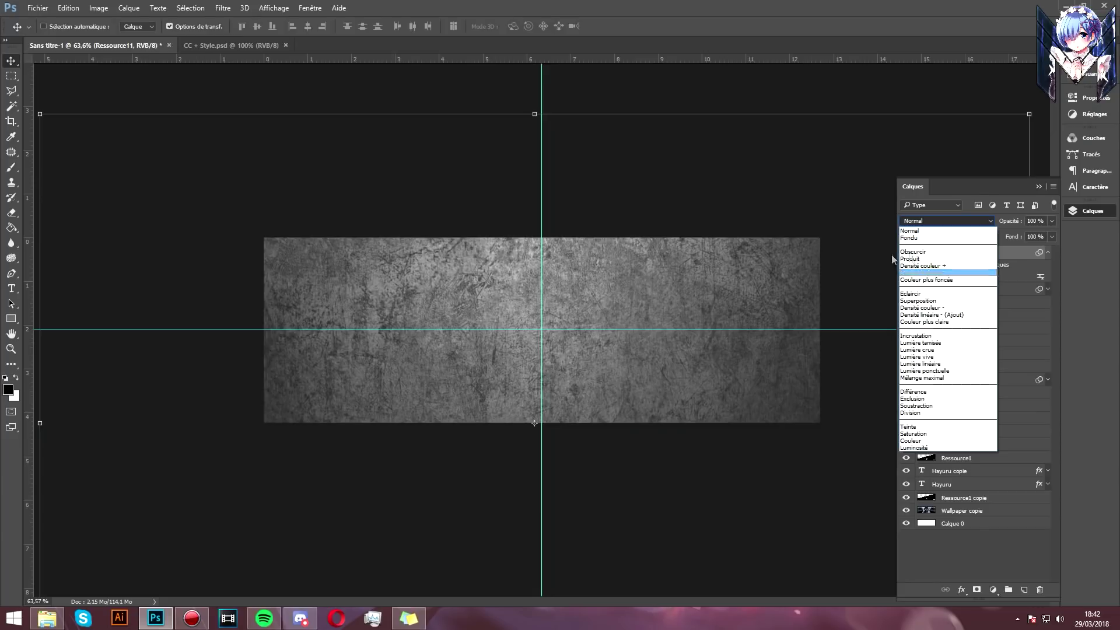
click(923, 336)
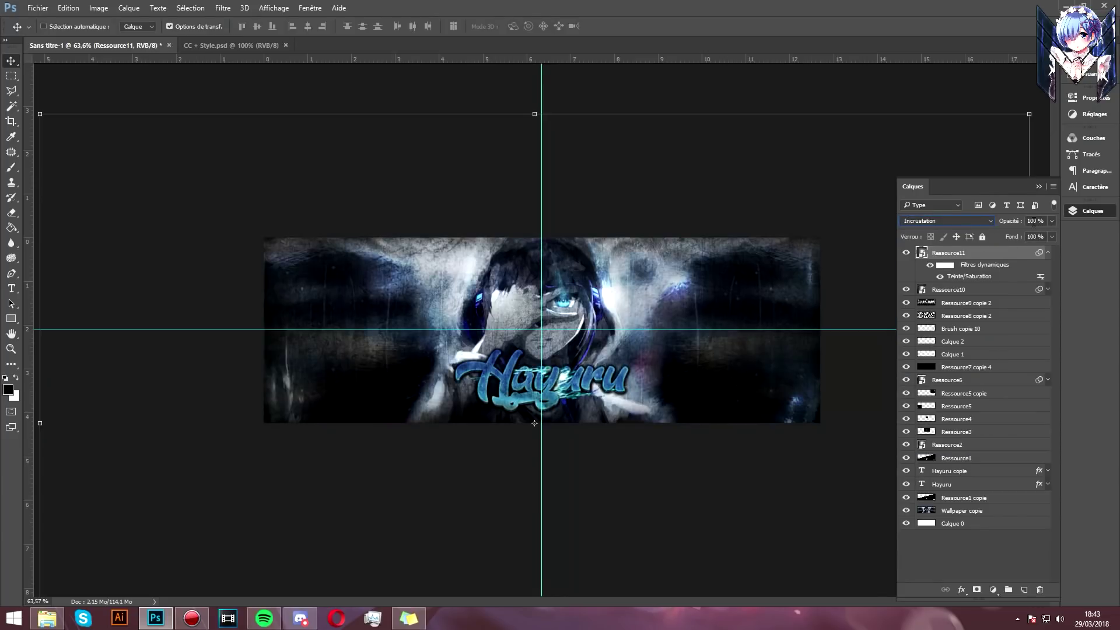
text(1)
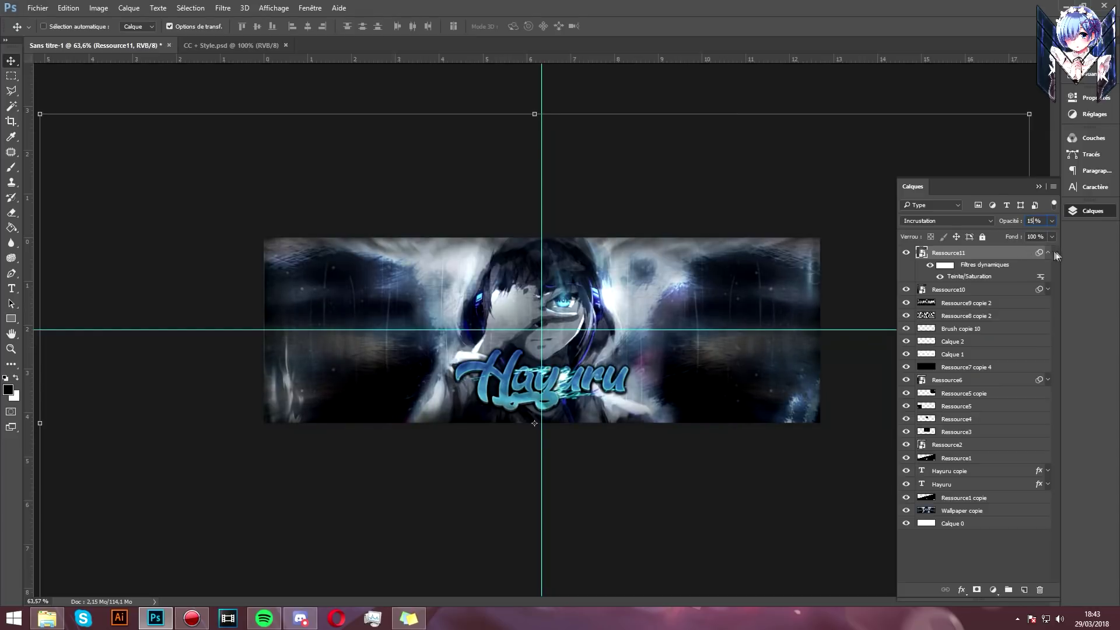
click(1048, 253)
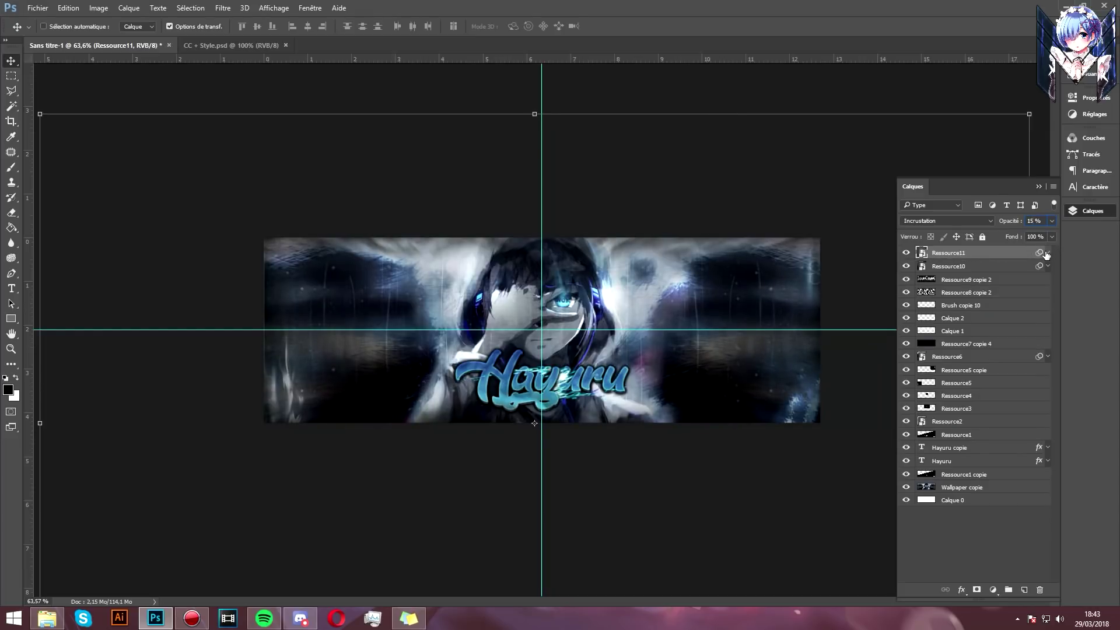
click(10, 349)
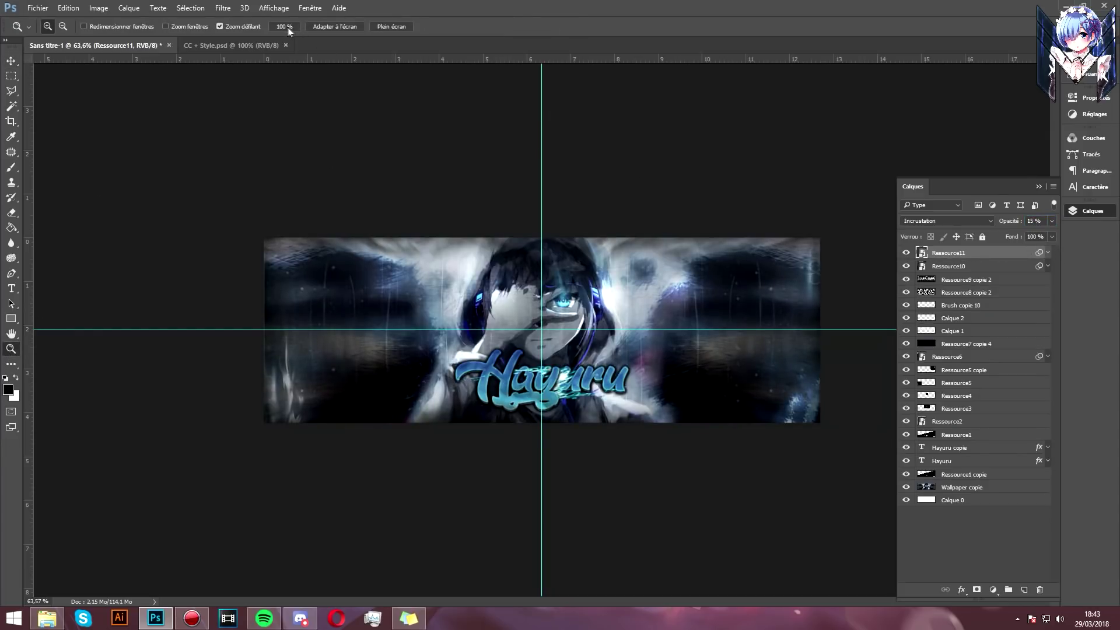
click(286, 28)
click(10, 60)
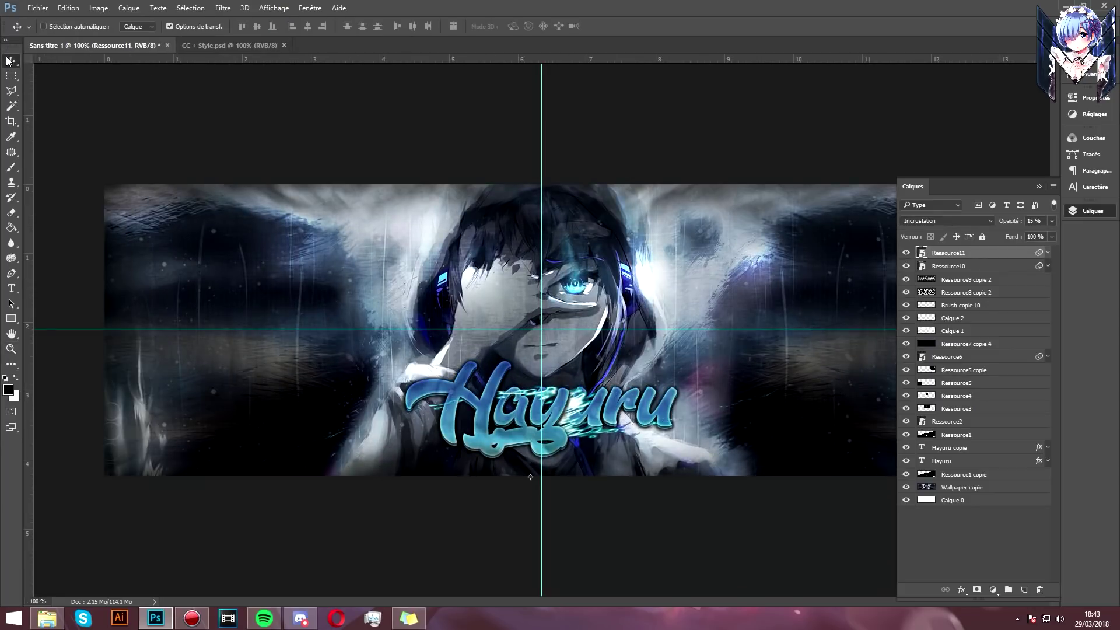
Step: Copy the CC#14 and Command CC groups from CC + Style.psd into the Sans titre-1 banner
click(206, 47)
drag(981, 274, 521, 282)
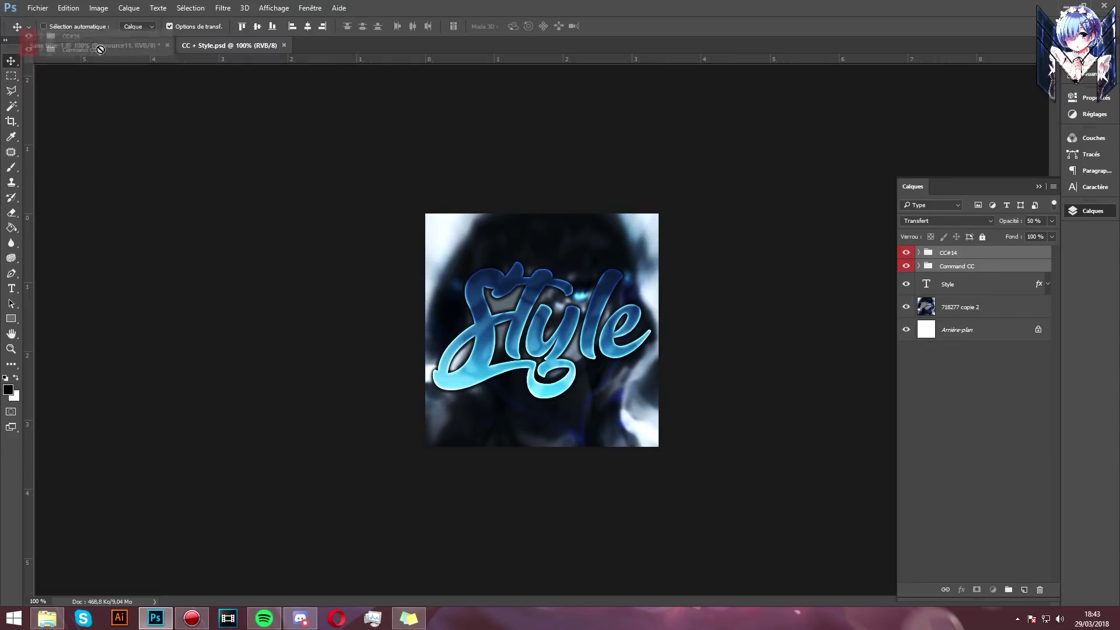
drag(521, 282, 523, 283)
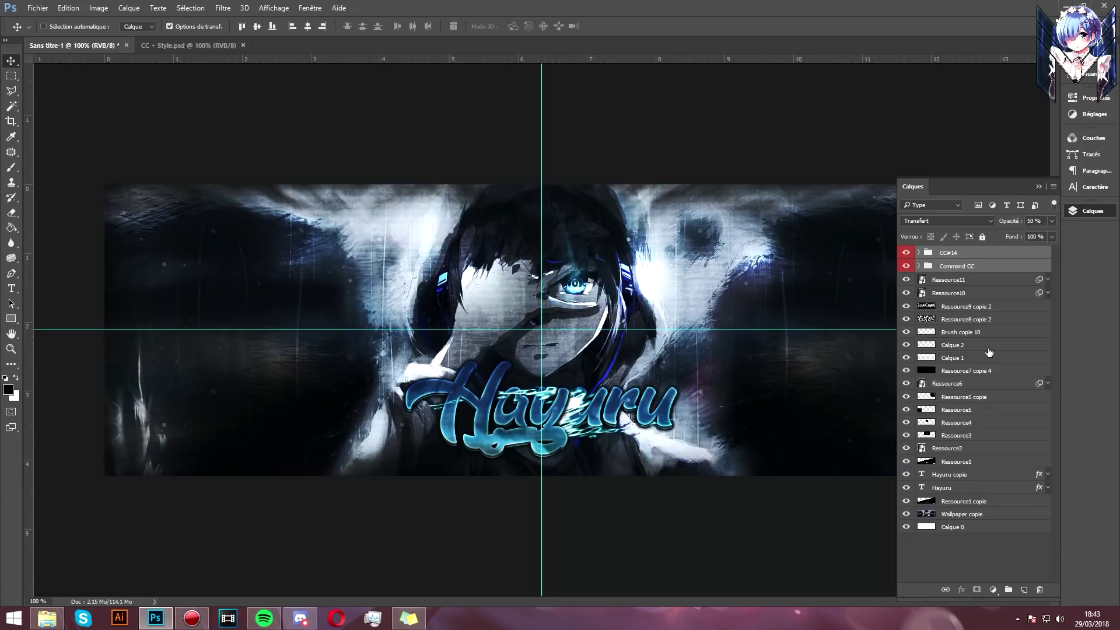
click(940, 475)
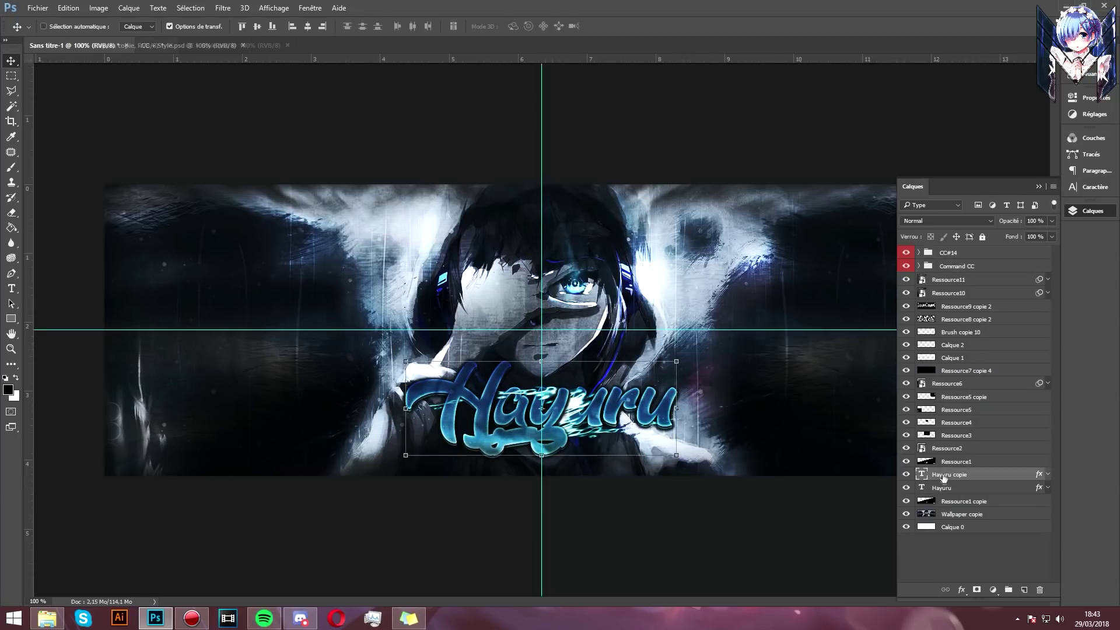
Step: Duplicate both Hayuru text layers into one smart object placed below Ressource1 copie
key(ctrl)
ctrl+click(947, 489)
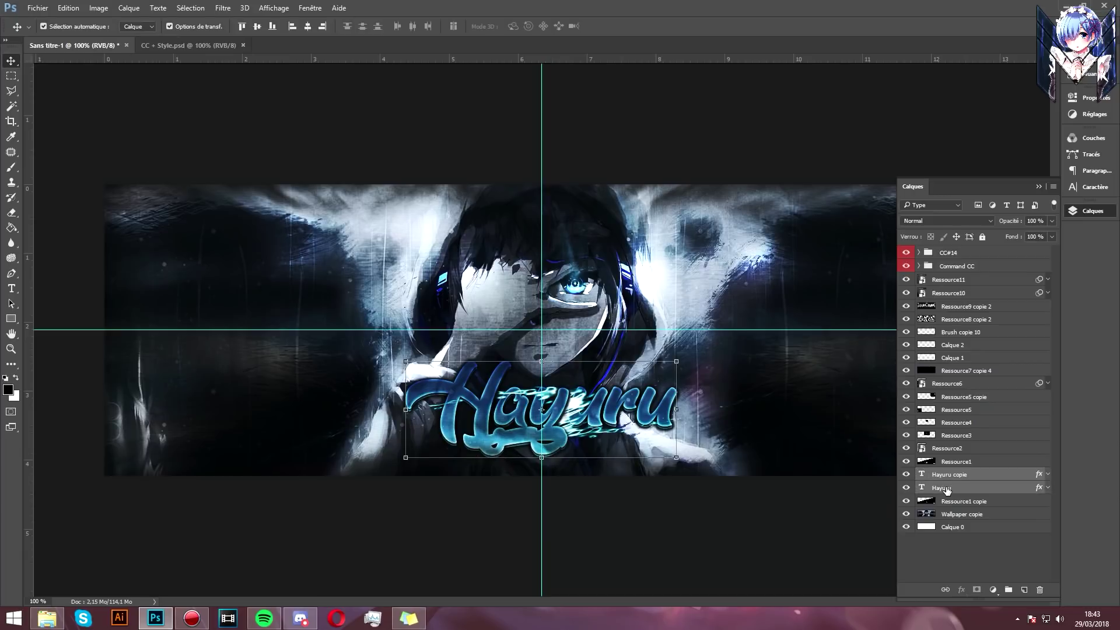
key(ctrl+j)
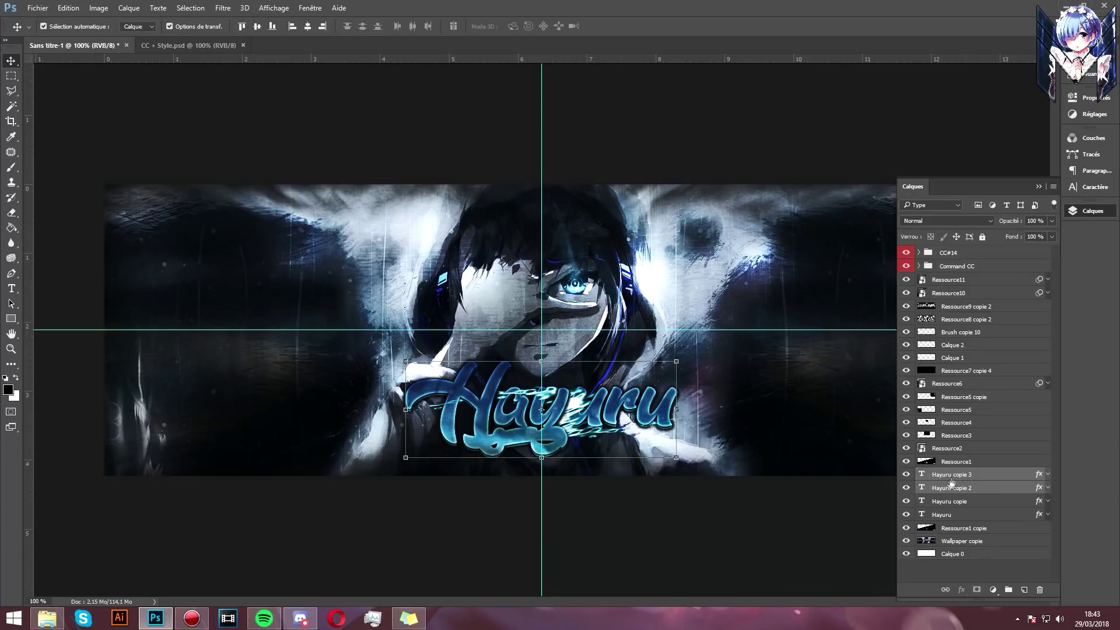
right_click(960, 488)
click(698, 220)
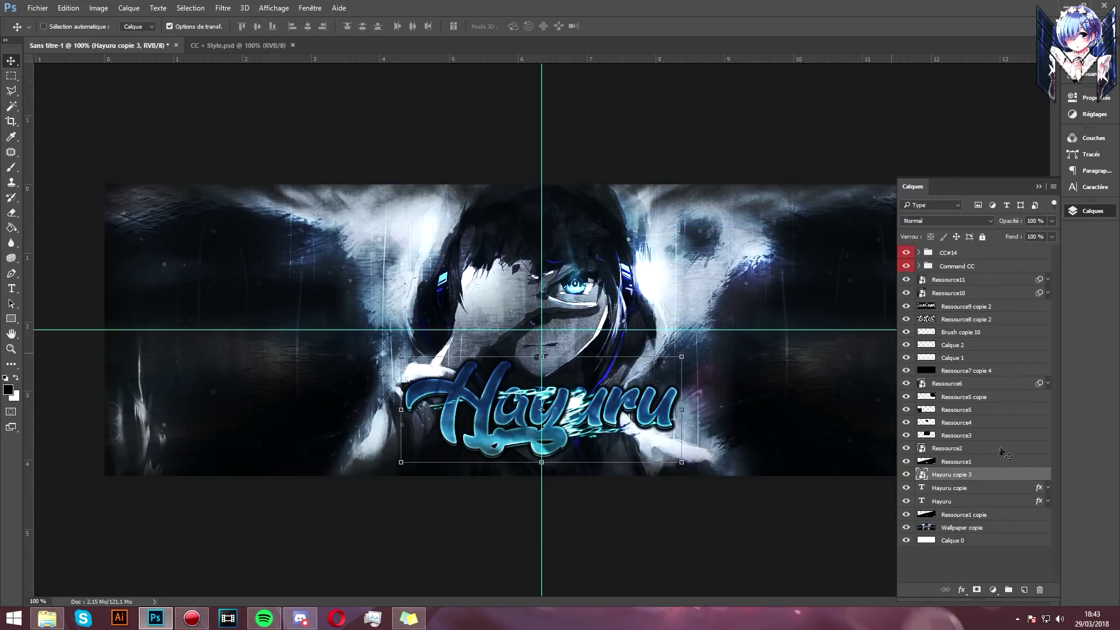
drag(973, 478, 971, 522)
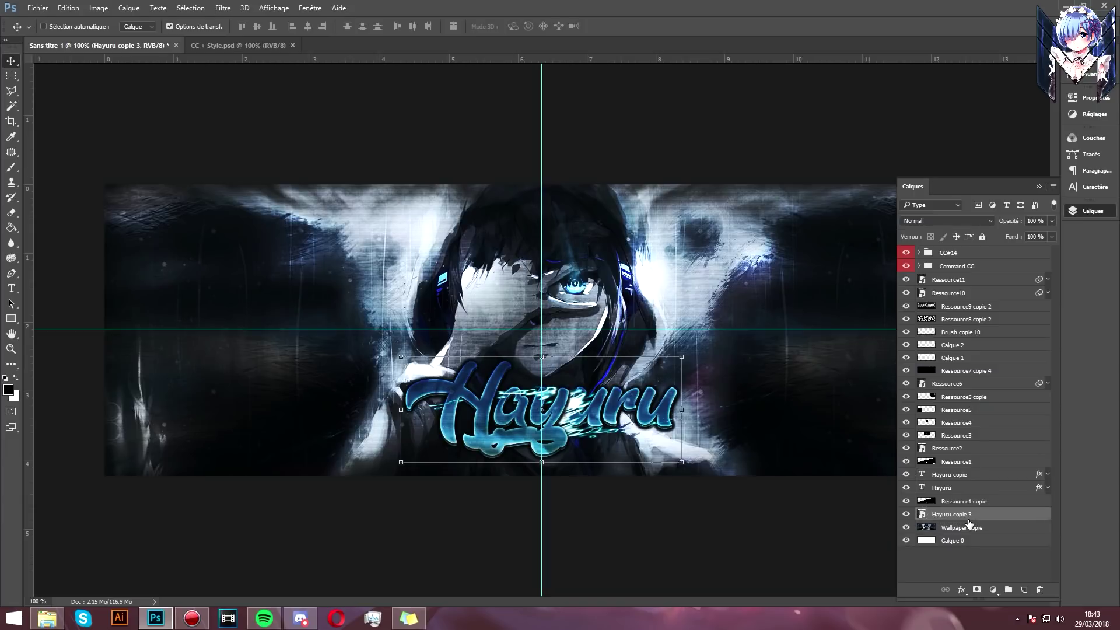
Step: Apply a Flou directionnel motion blur to the Hayuru copie 3 smart object
click(223, 7)
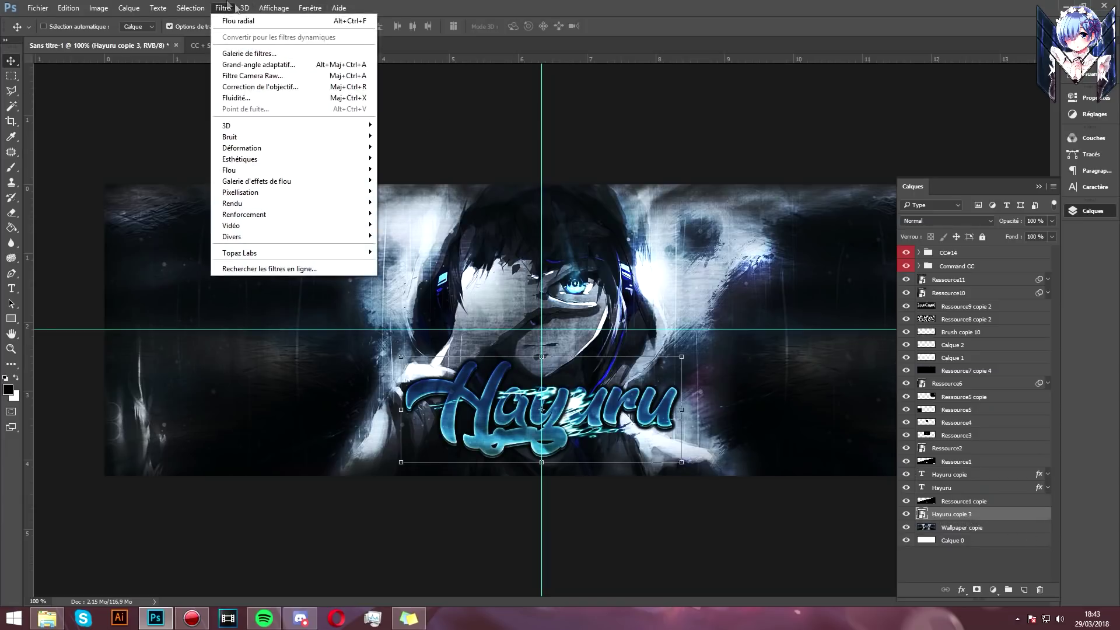
click(244, 7)
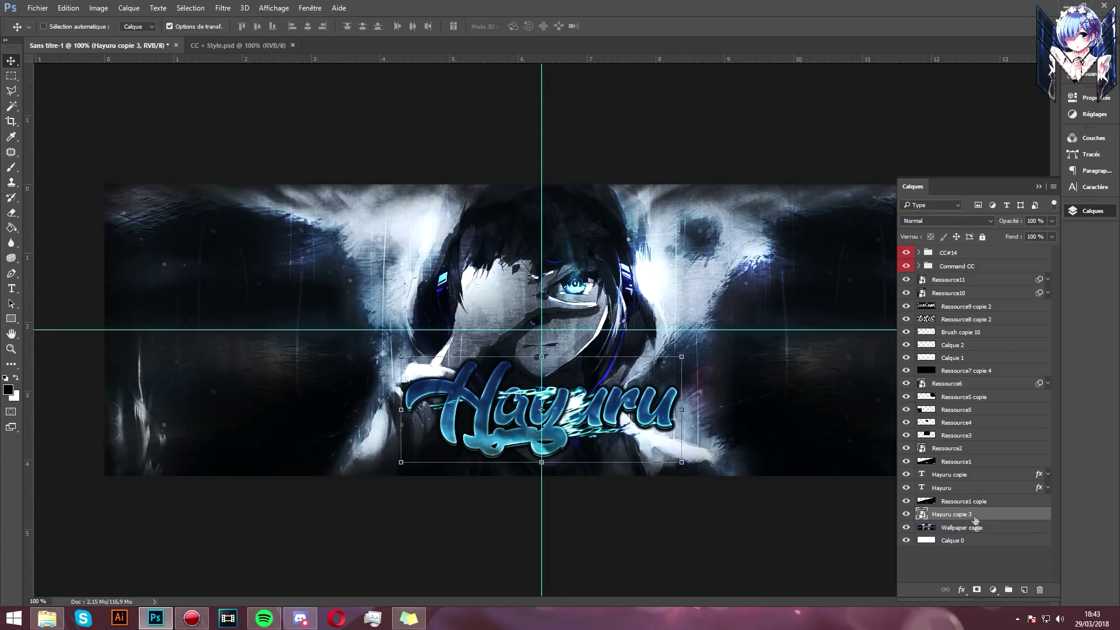
click(158, 7)
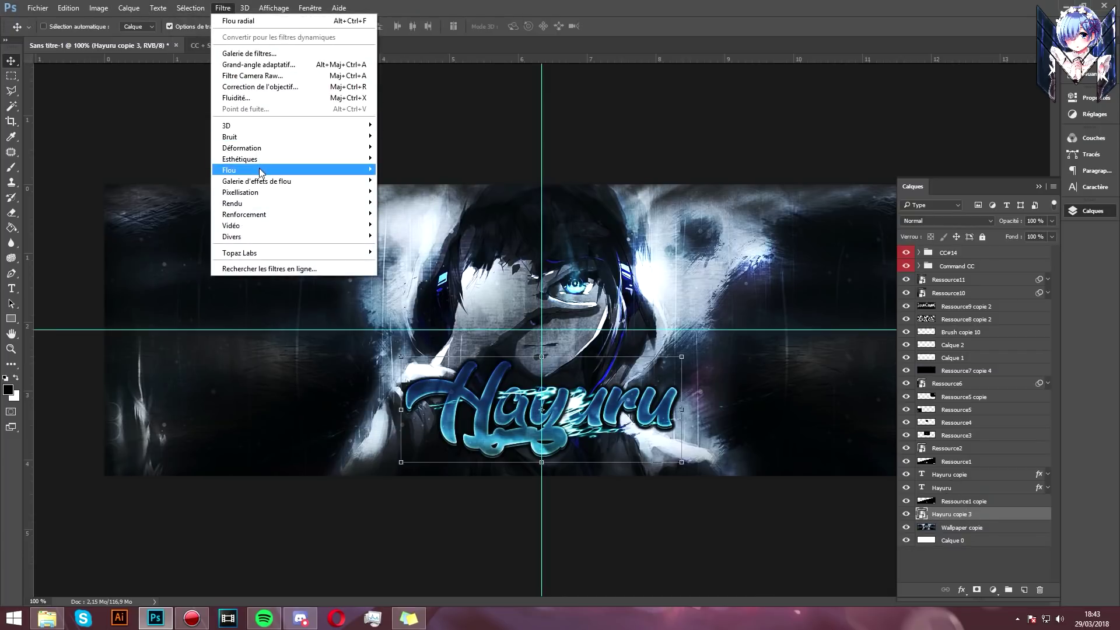
mouse_move(229, 170)
click(444, 216)
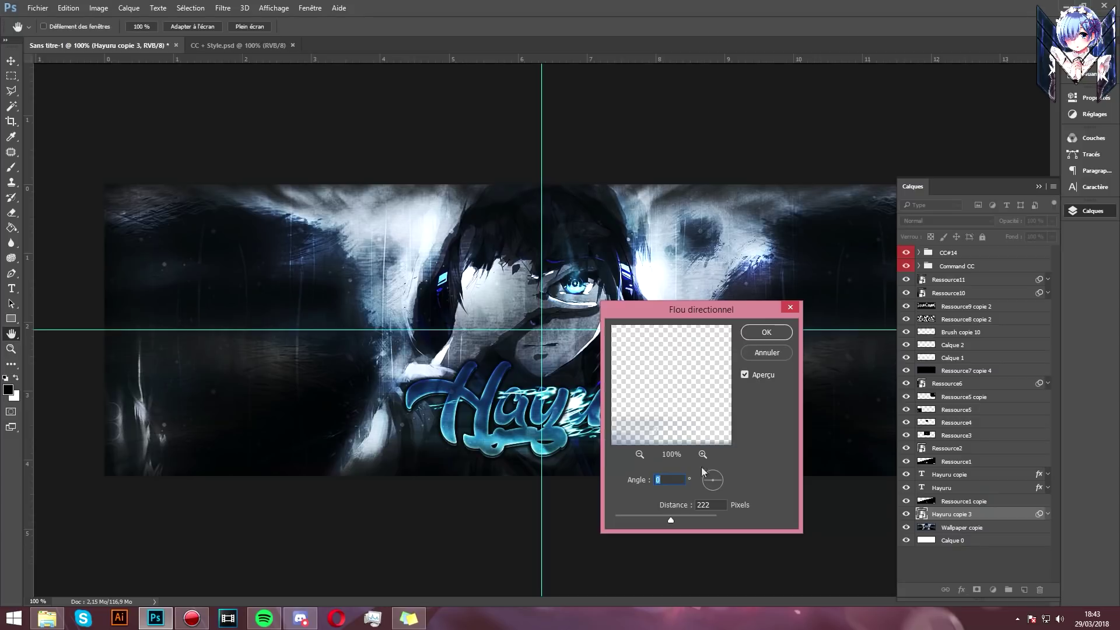
click(758, 334)
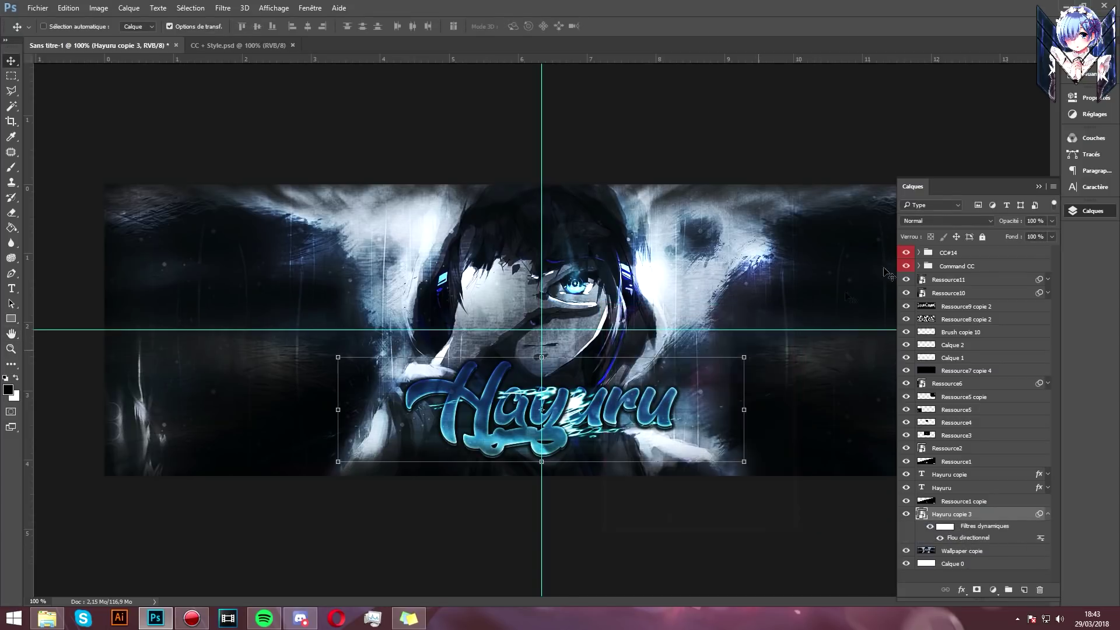
click(1048, 514)
Step: Adjust the blurred text's saturation, blend it as Incrustation, and duplicate it as Hayuru copie 4
key(ctrl+u)
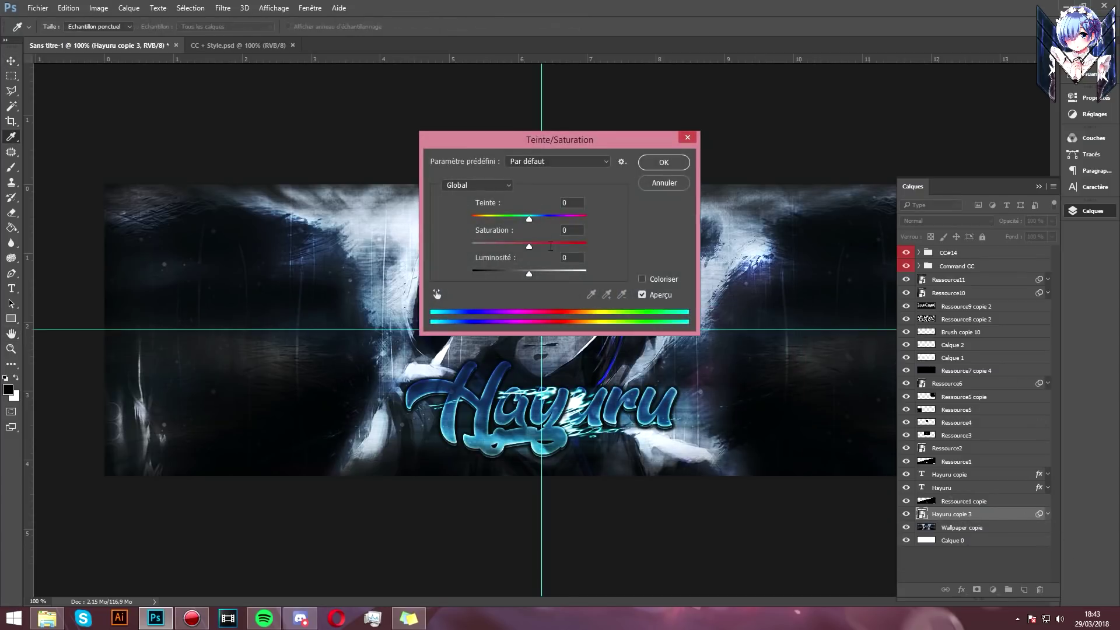
click(496, 248)
click(663, 162)
key(v)
click(947, 220)
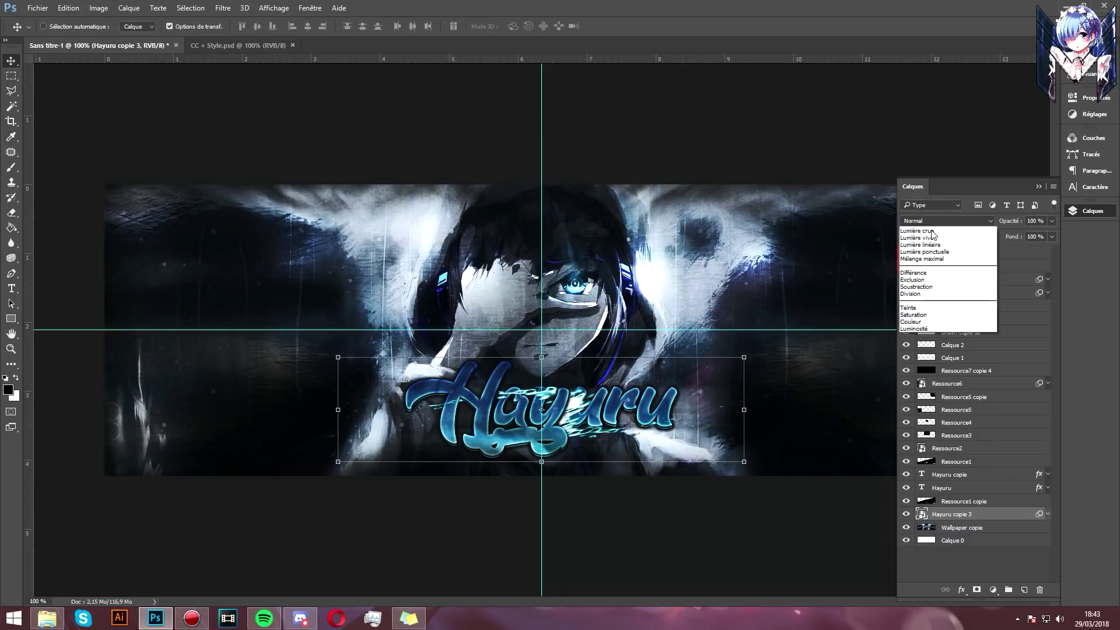
click(924, 338)
key(ctrl+j)
click(170, 27)
click(1078, 212)
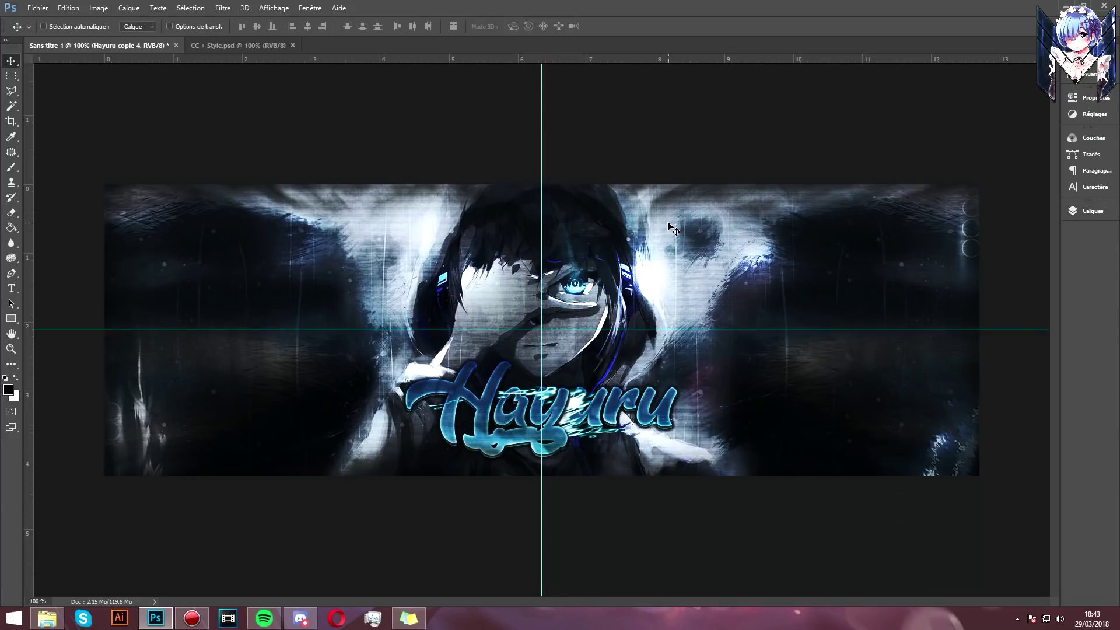